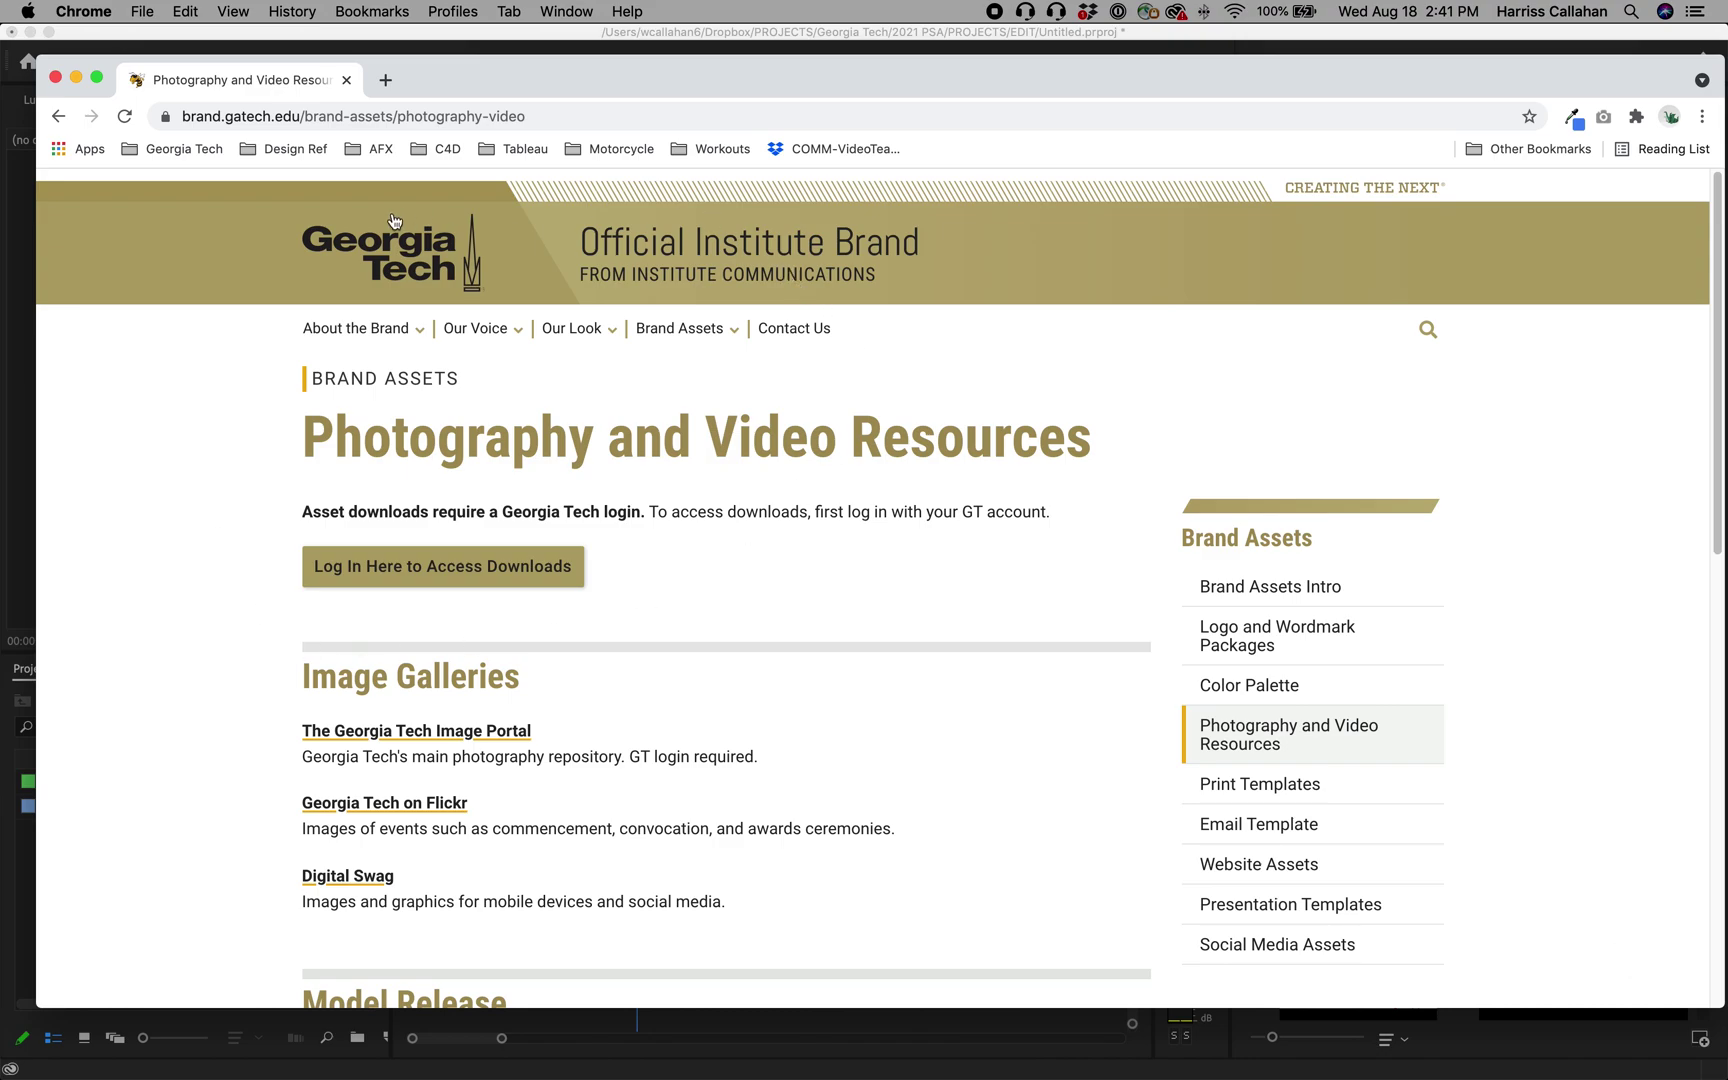
From Brand Assets > Photography and Video Resources, download the 24 fps Video Templates ZIP (2021-GT-2398.zip).
left_click(704, 340)
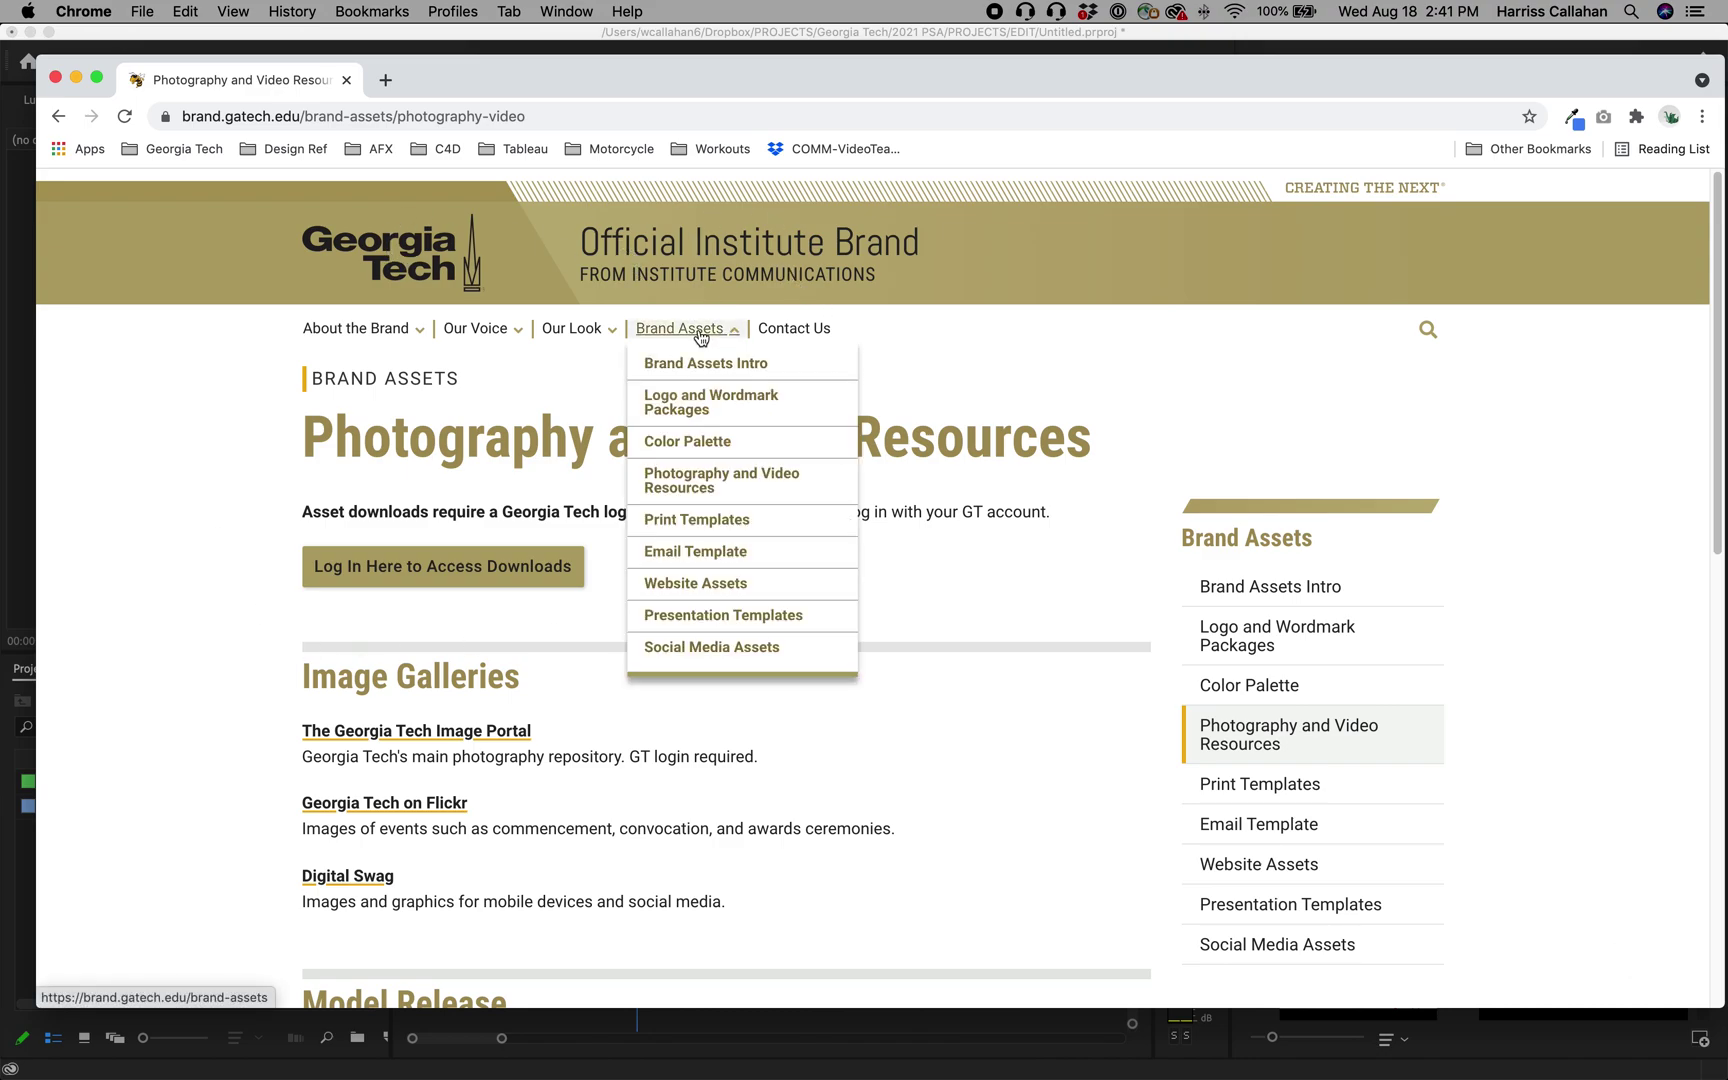
left_click(692, 481)
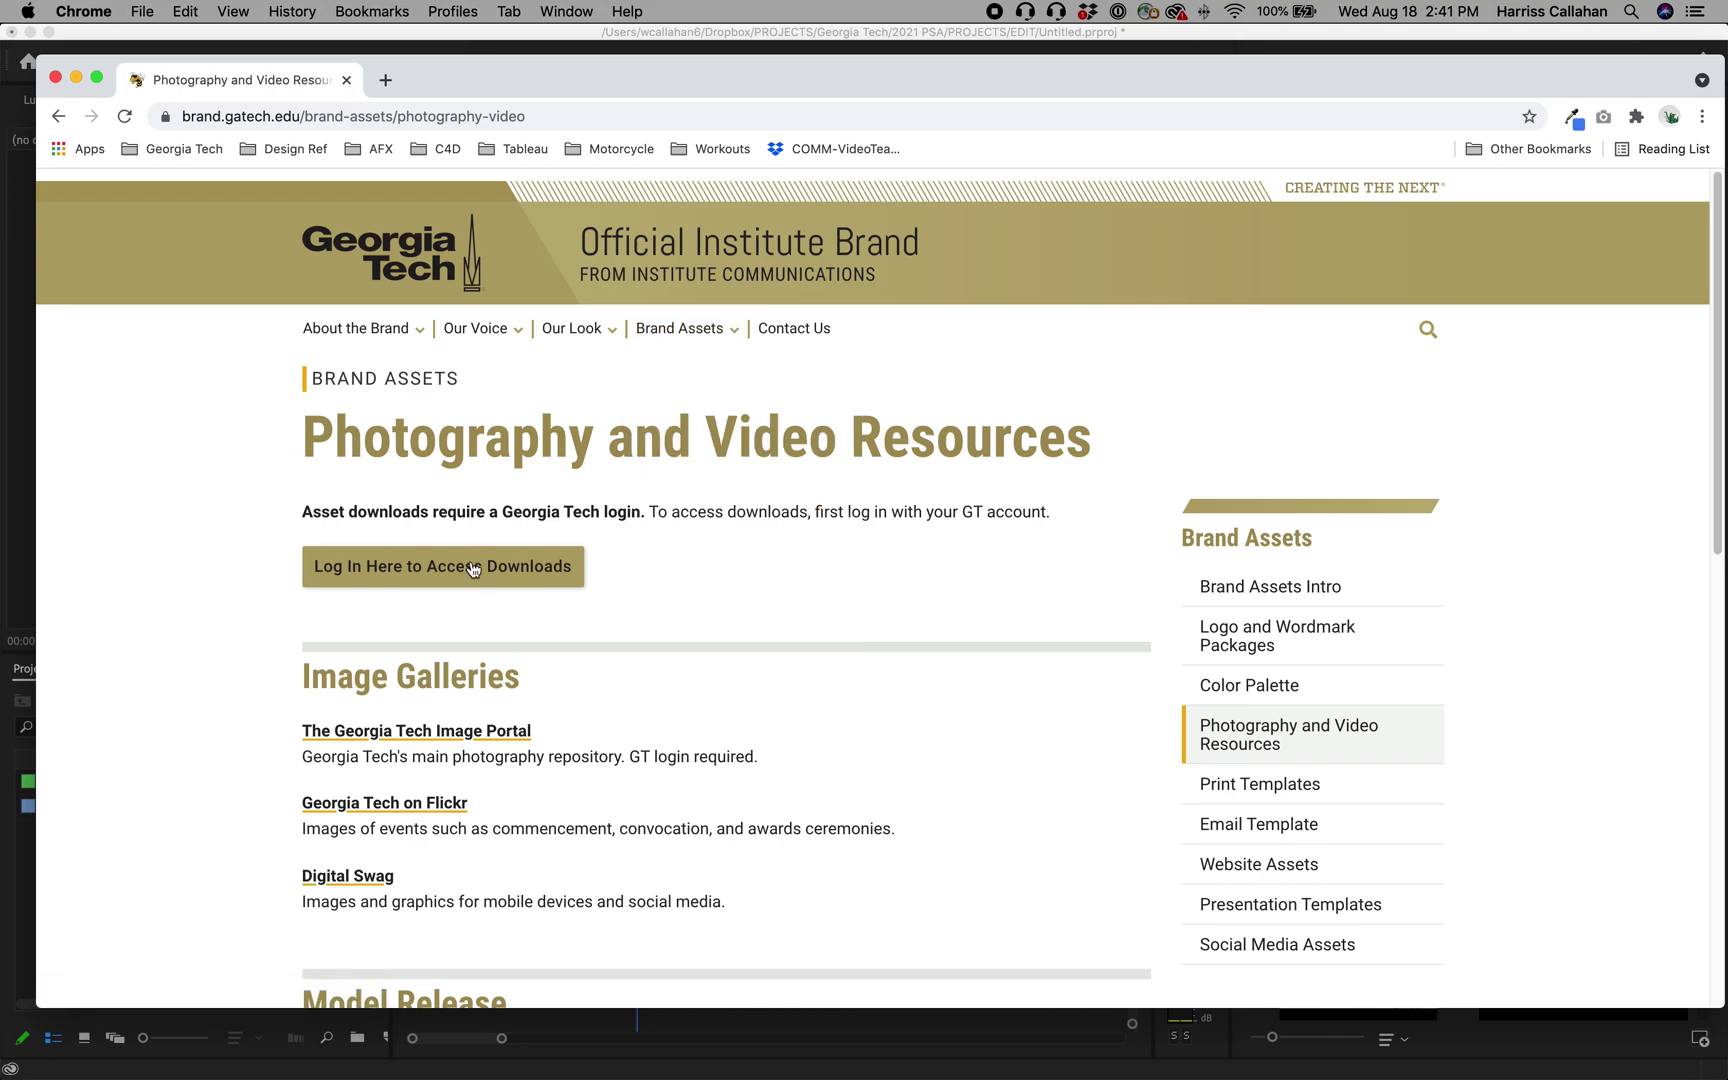
scroll(250, 522, "down", 15)
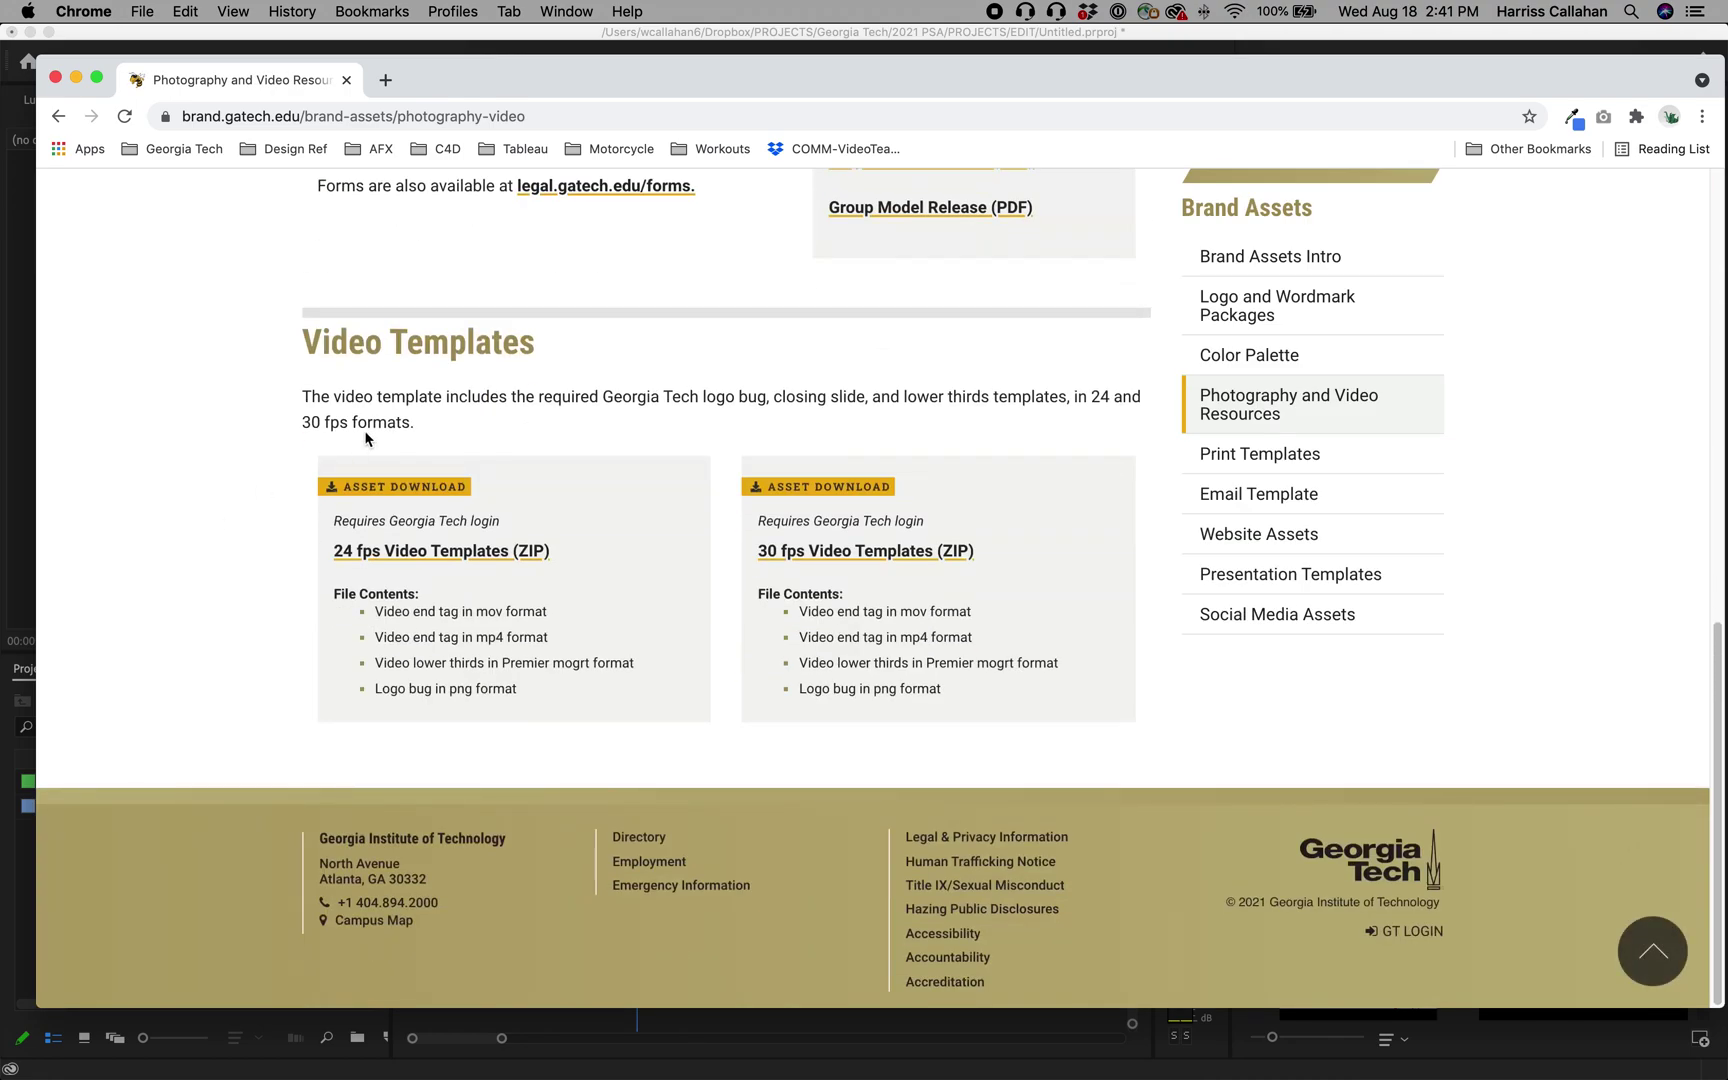
left_click(463, 559)
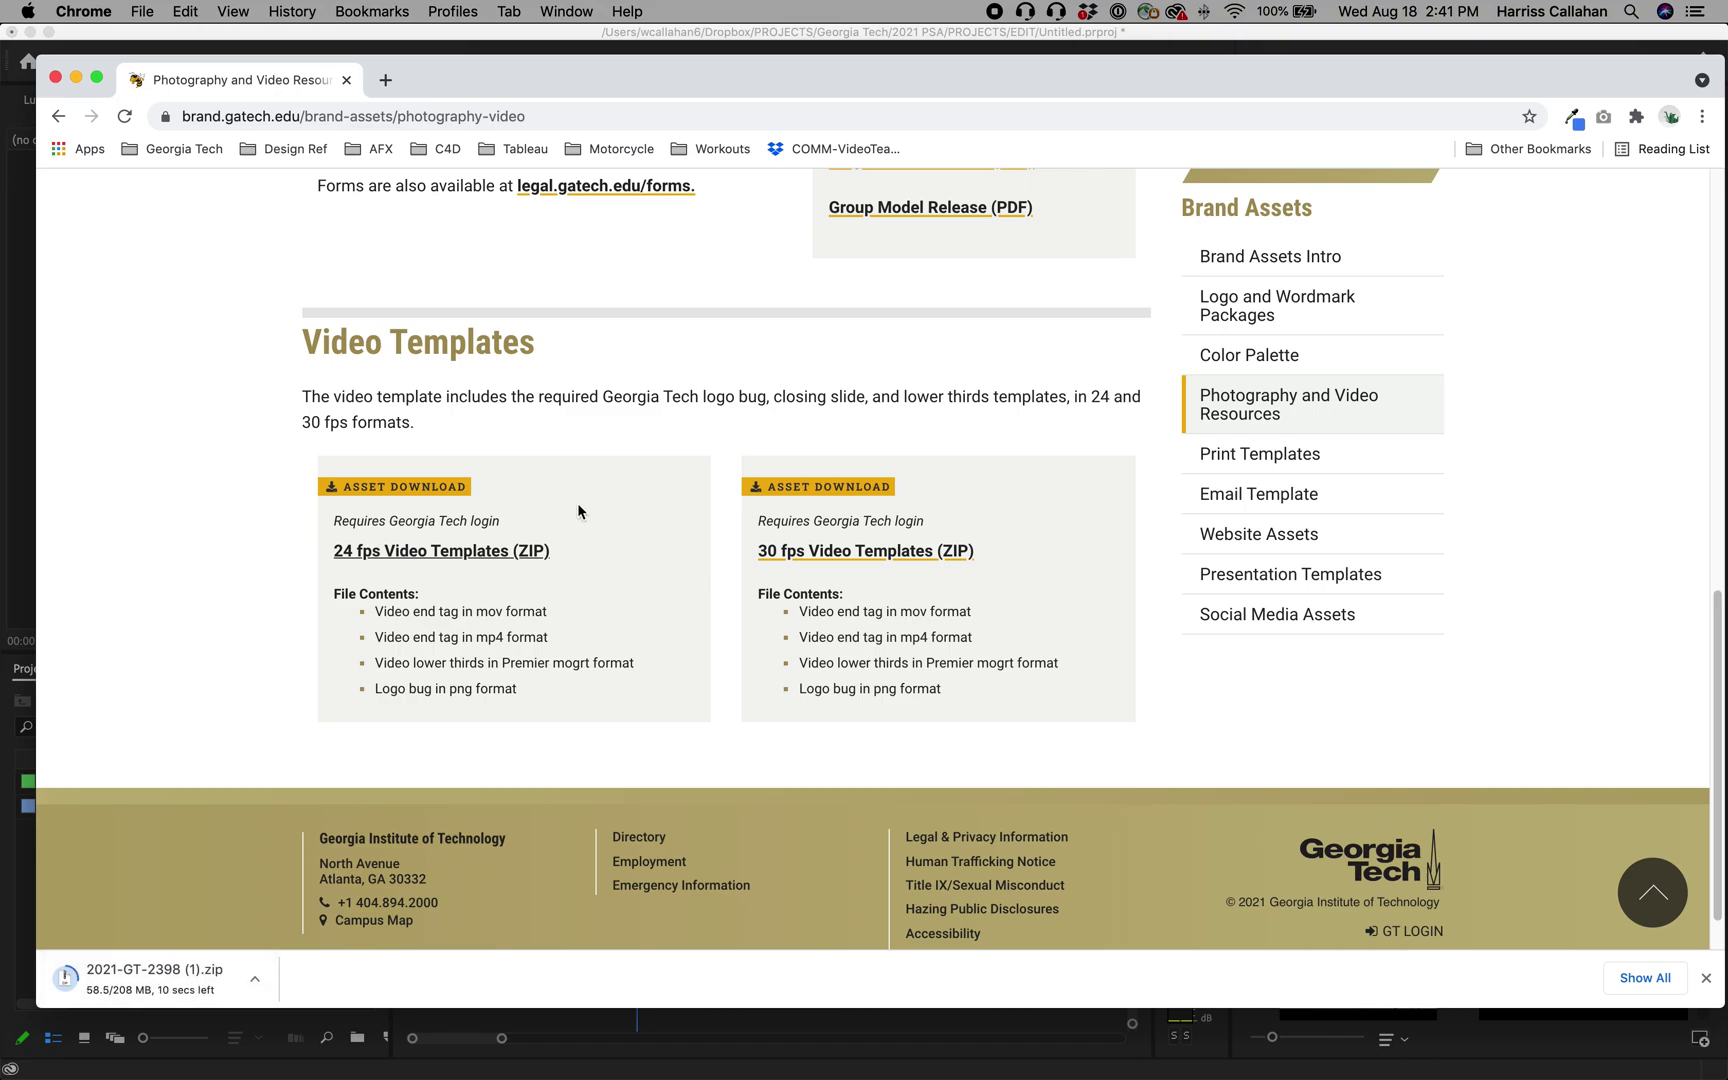
key("super+Tab")
key("super+Tab")
key("super+Tab")
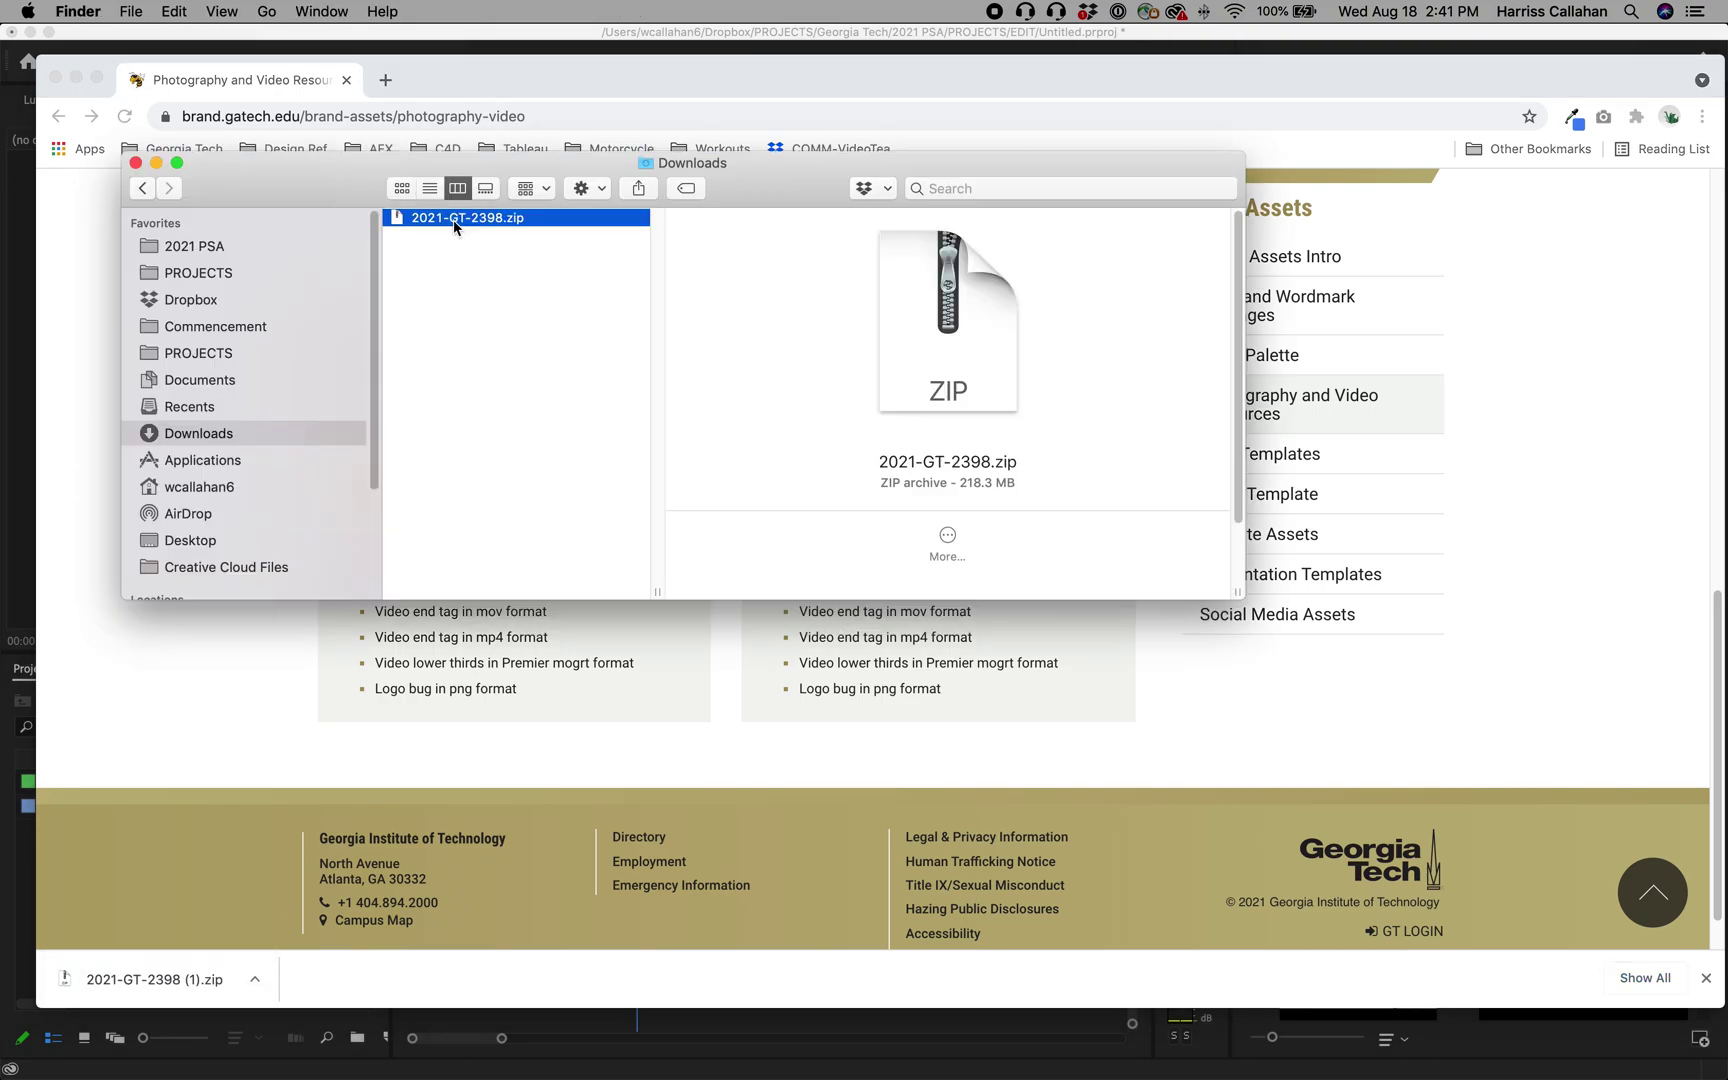
Unzip 2021-GT-2398.zip and open its 2021 GT 2398 > for Premiere folder.
double_click(455, 218)
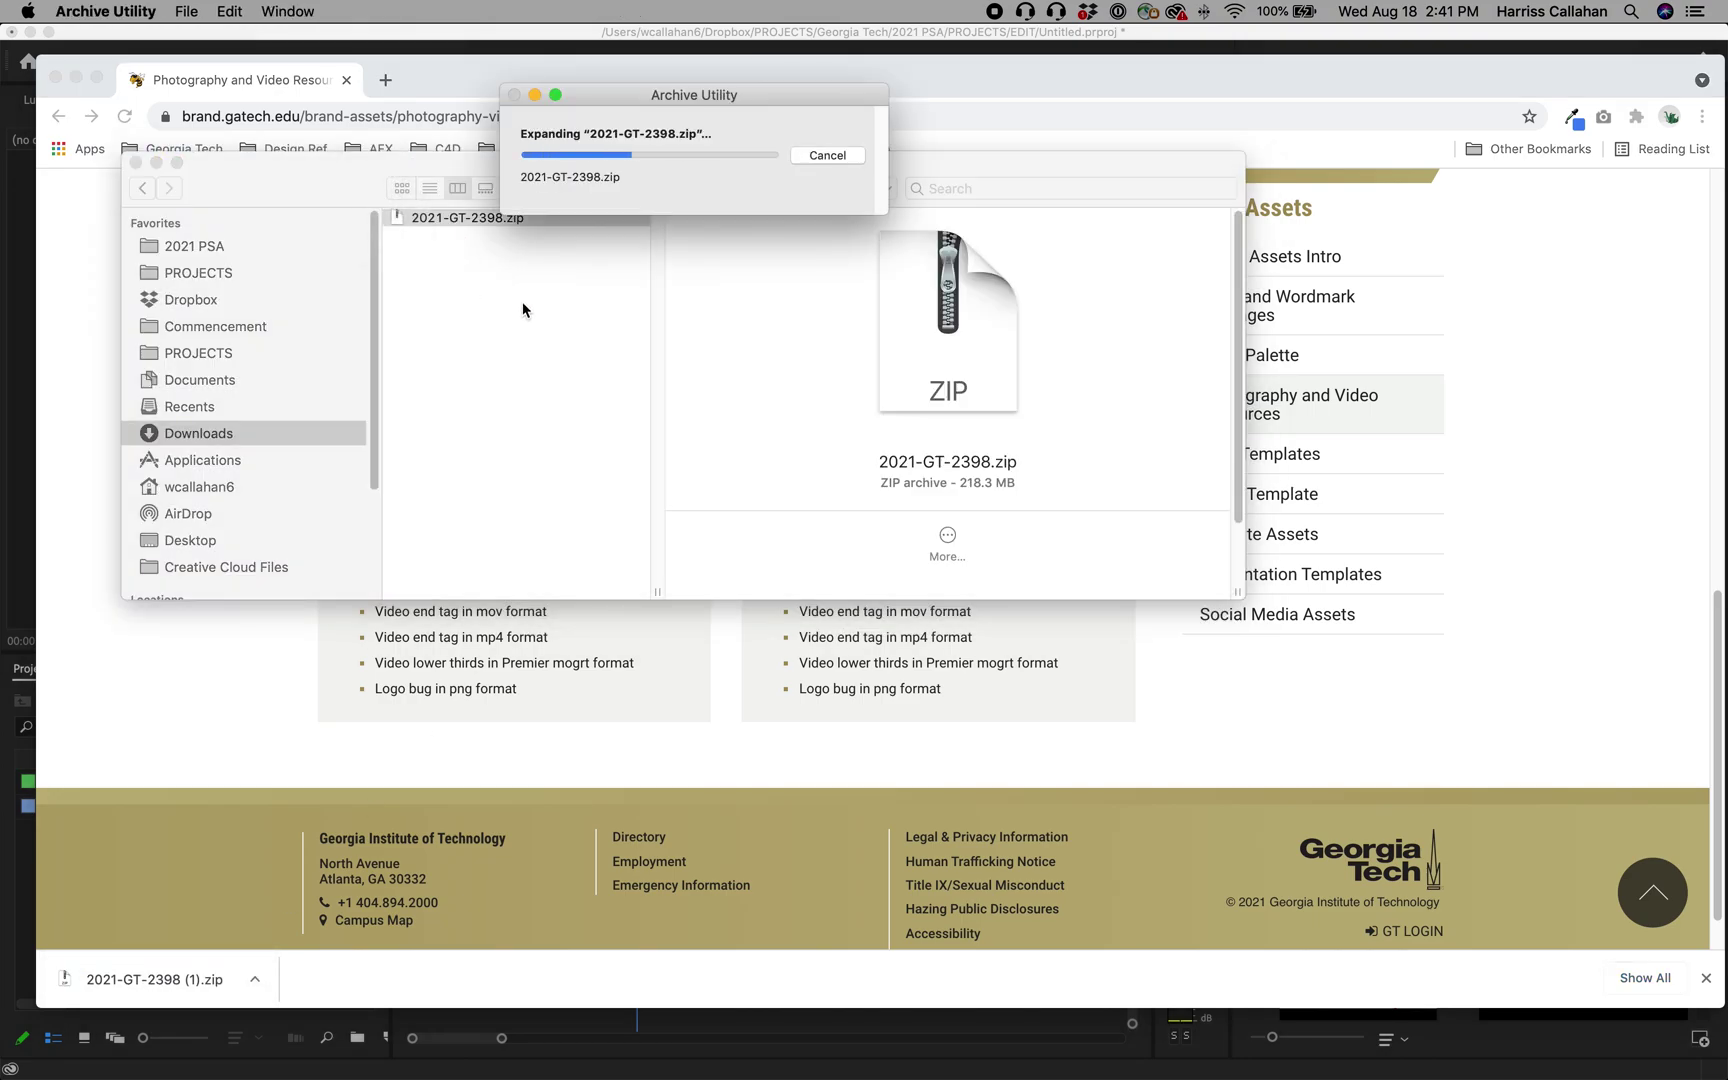
left_click(481, 218)
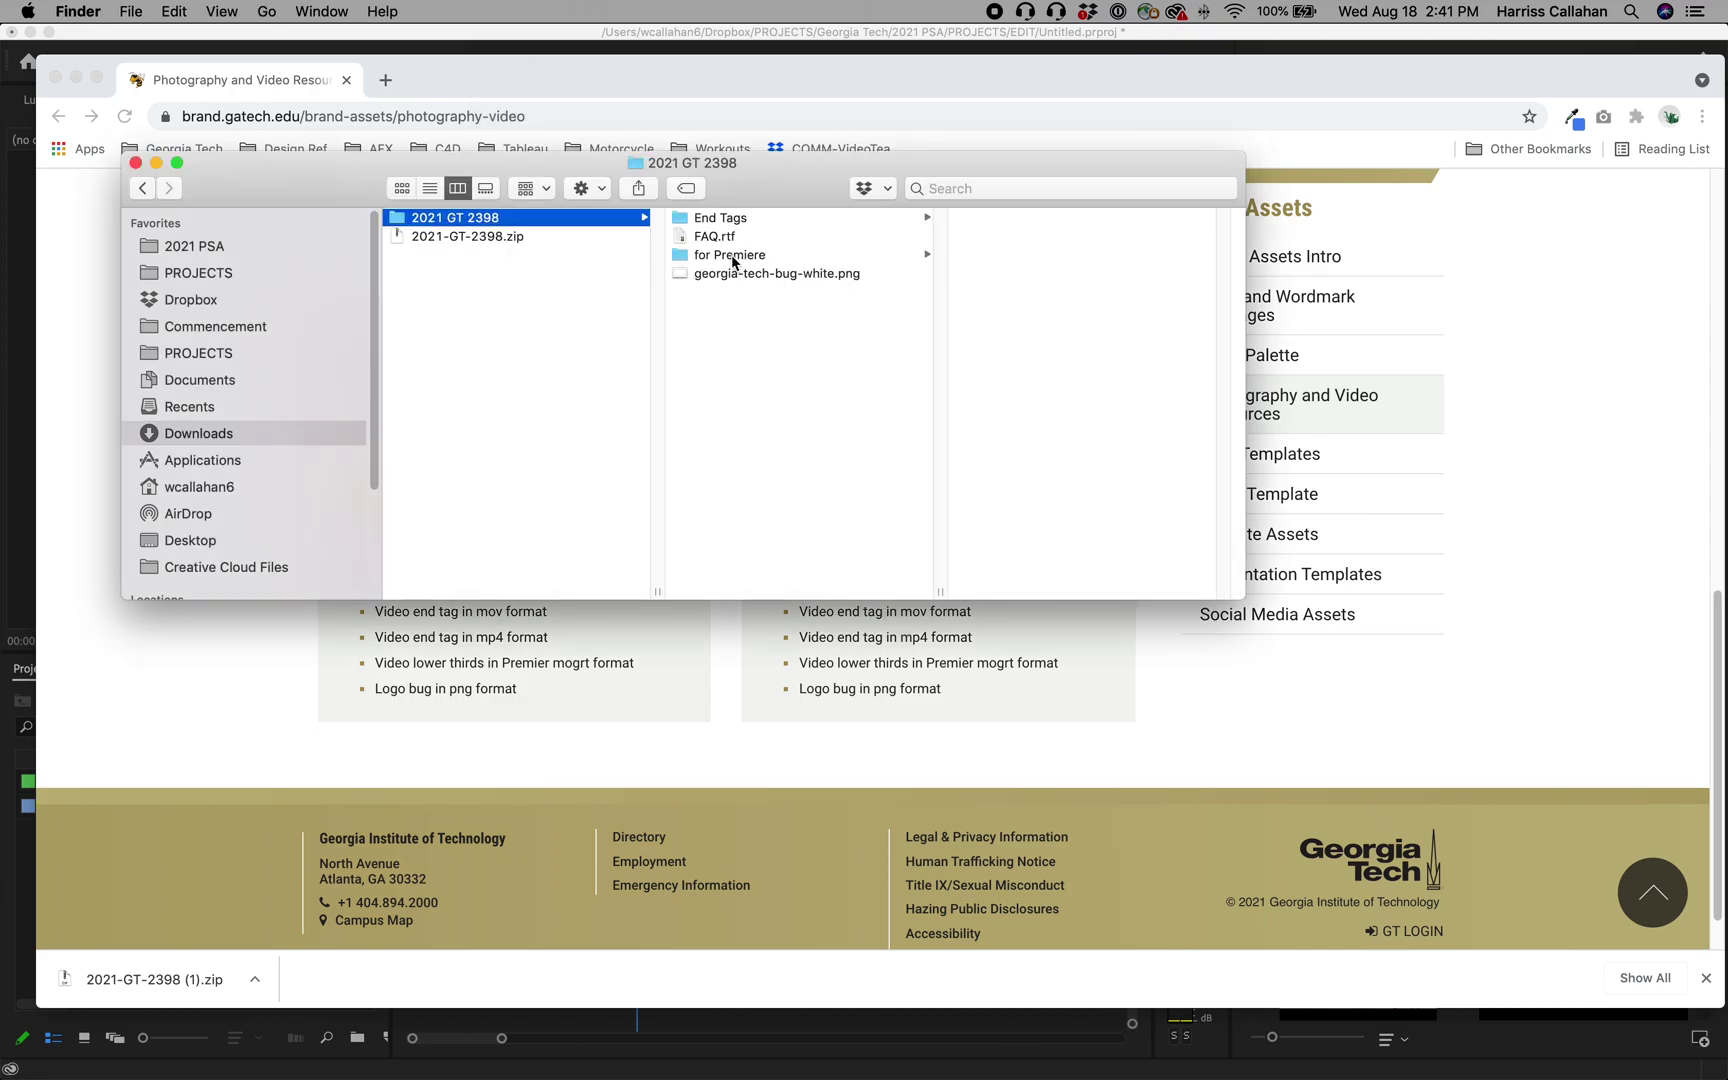
left_click(737, 219)
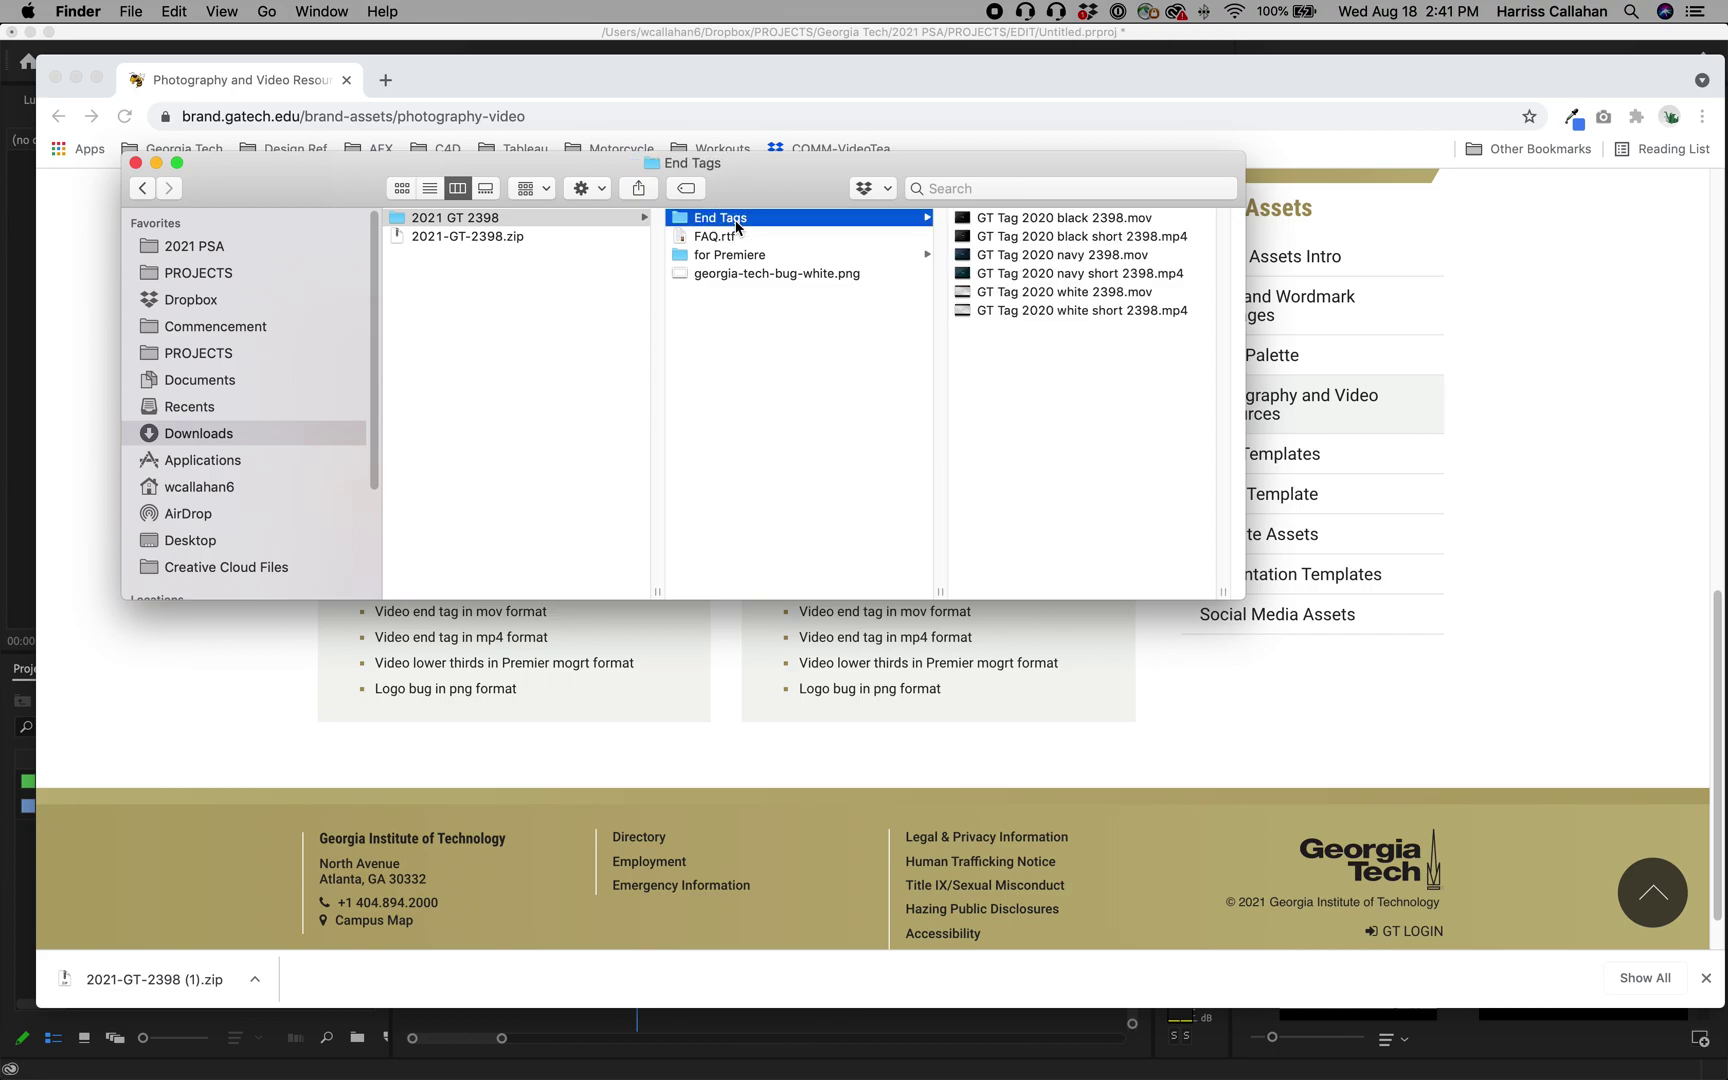
left_click(745, 256)
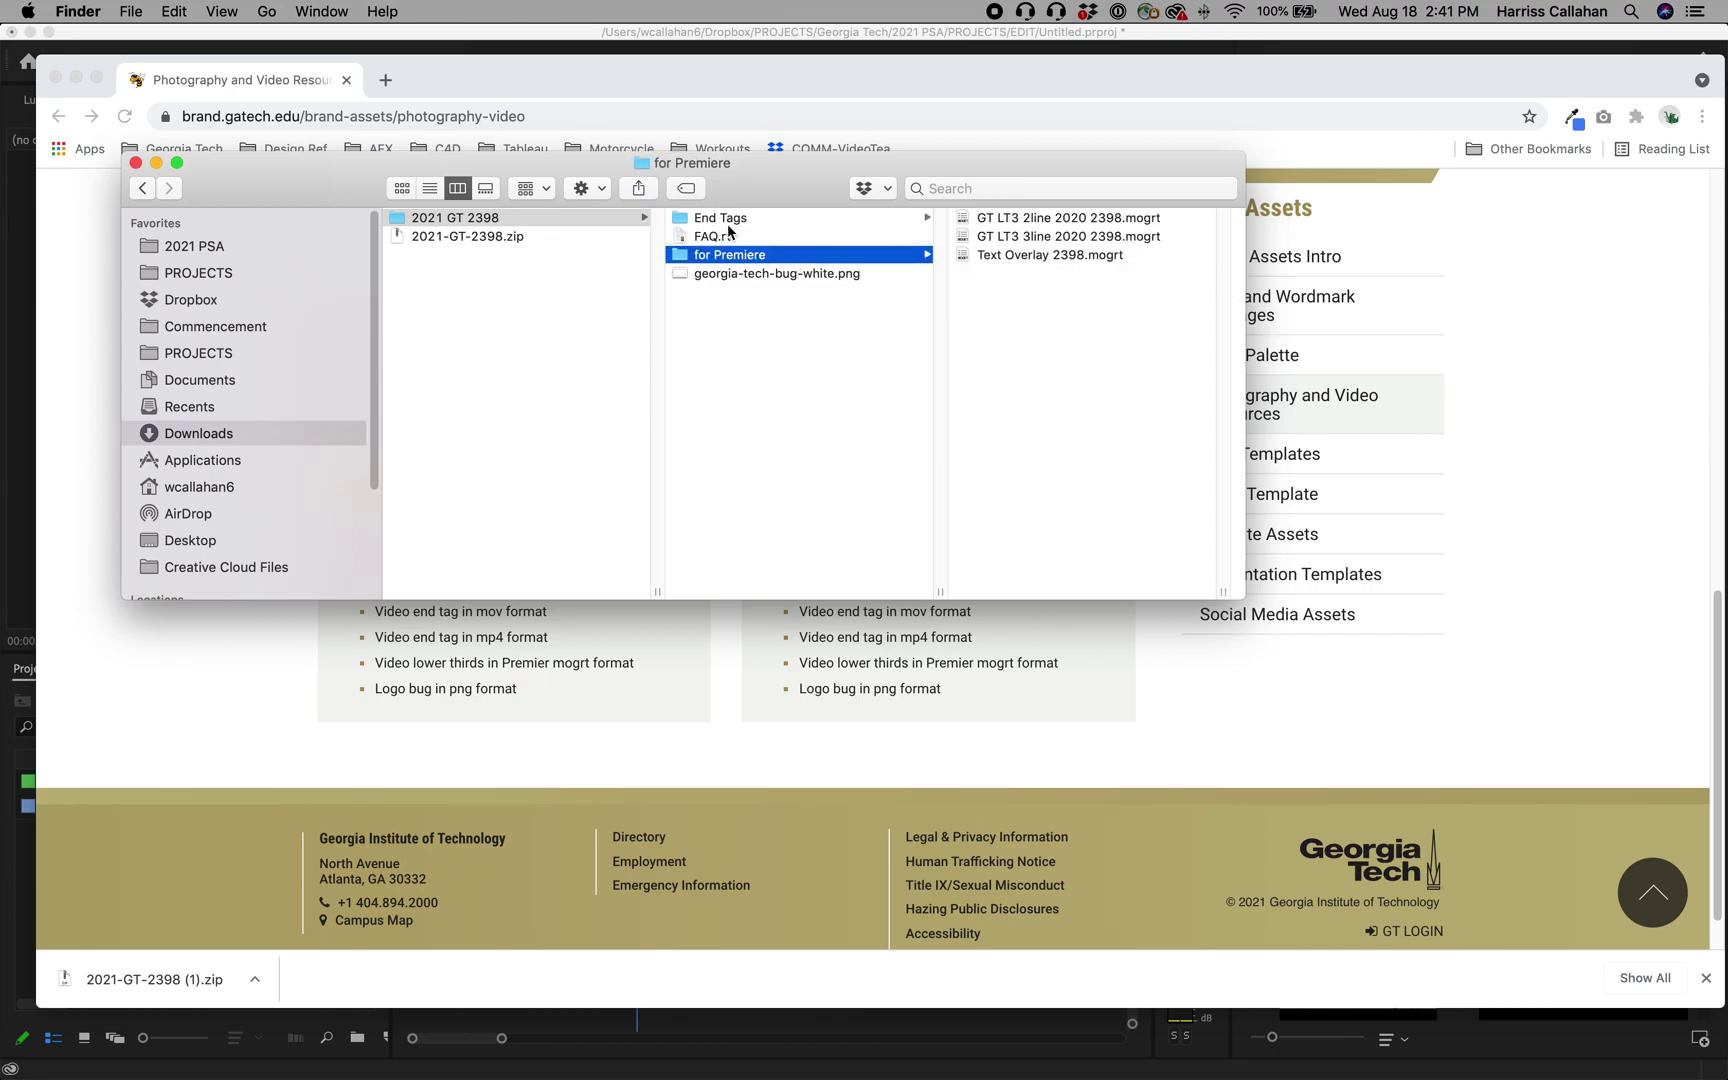
Preview GT LT3 2line 2020 2398.mogrt and the other .mogrt template files.
left_click(1031, 220)
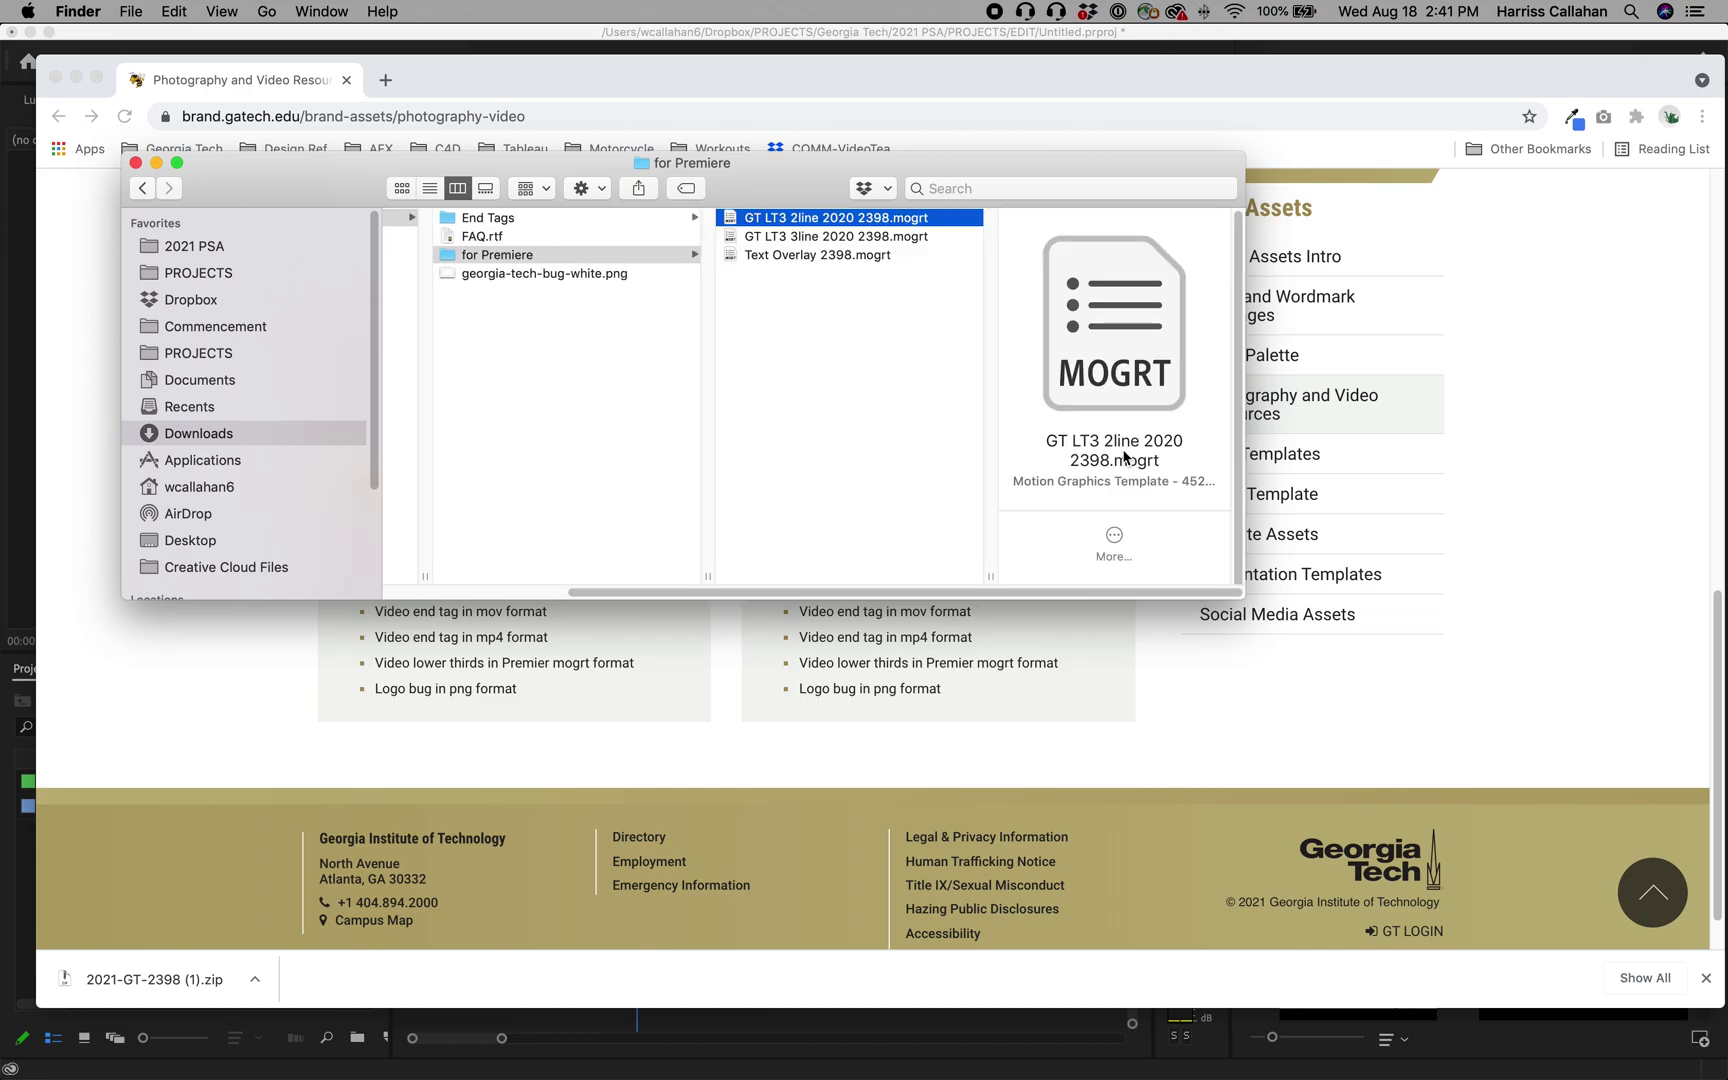
key("Down")
key("Down")
key("Up")
key("Up")
key("super+Tab")
key("super+Tab")
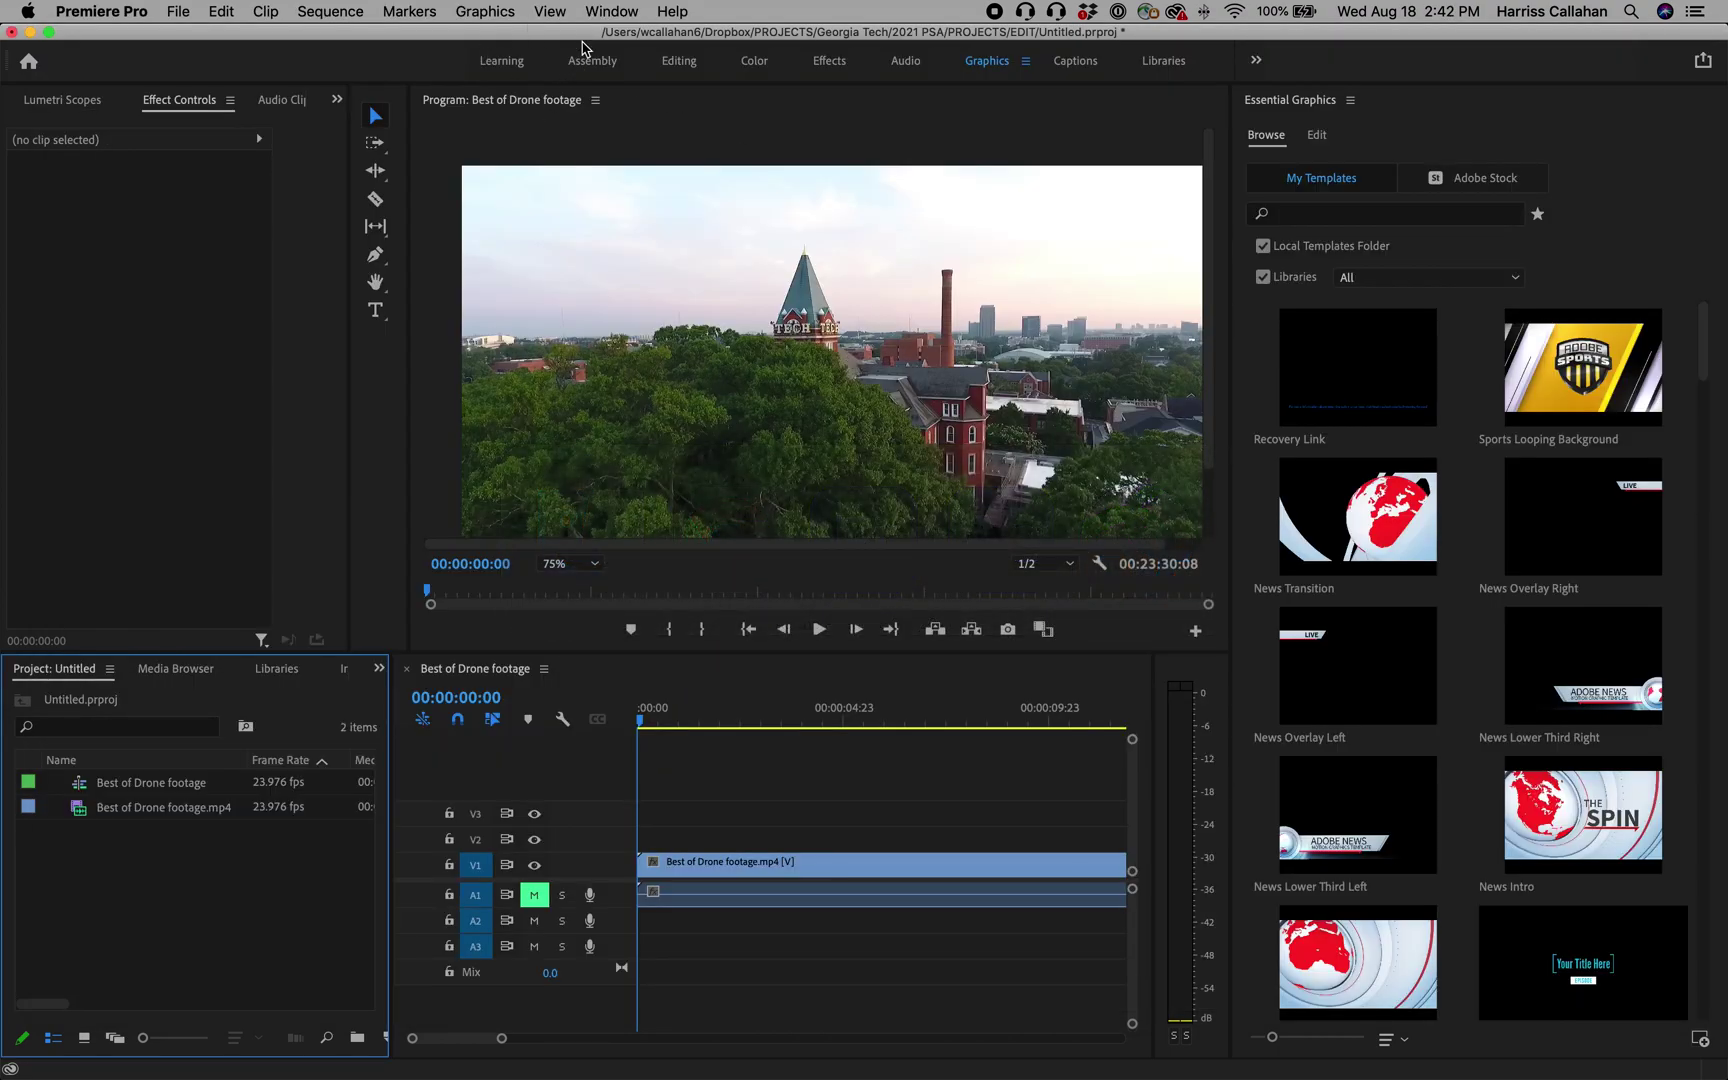
Switch Premiere Pro to the Graphics workspace and widen the Essential Graphics browser to three columns.
left_click(607, 10)
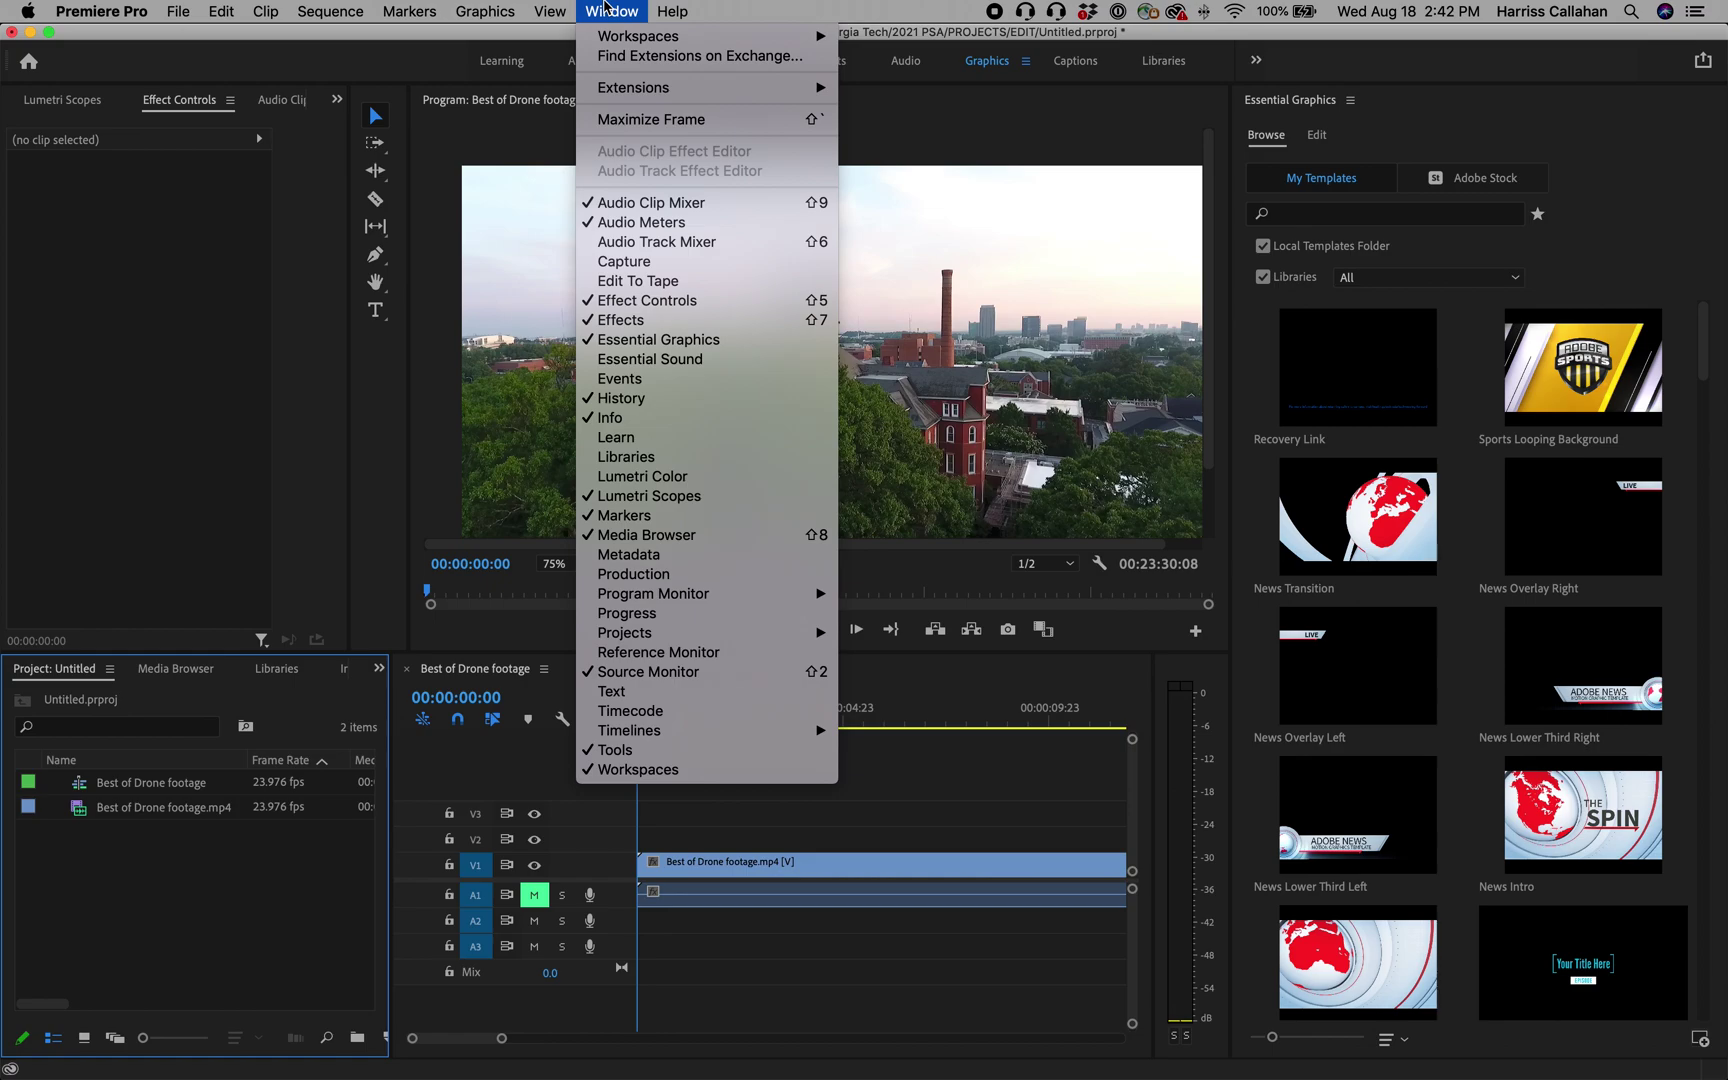
mouse_move(637, 40)
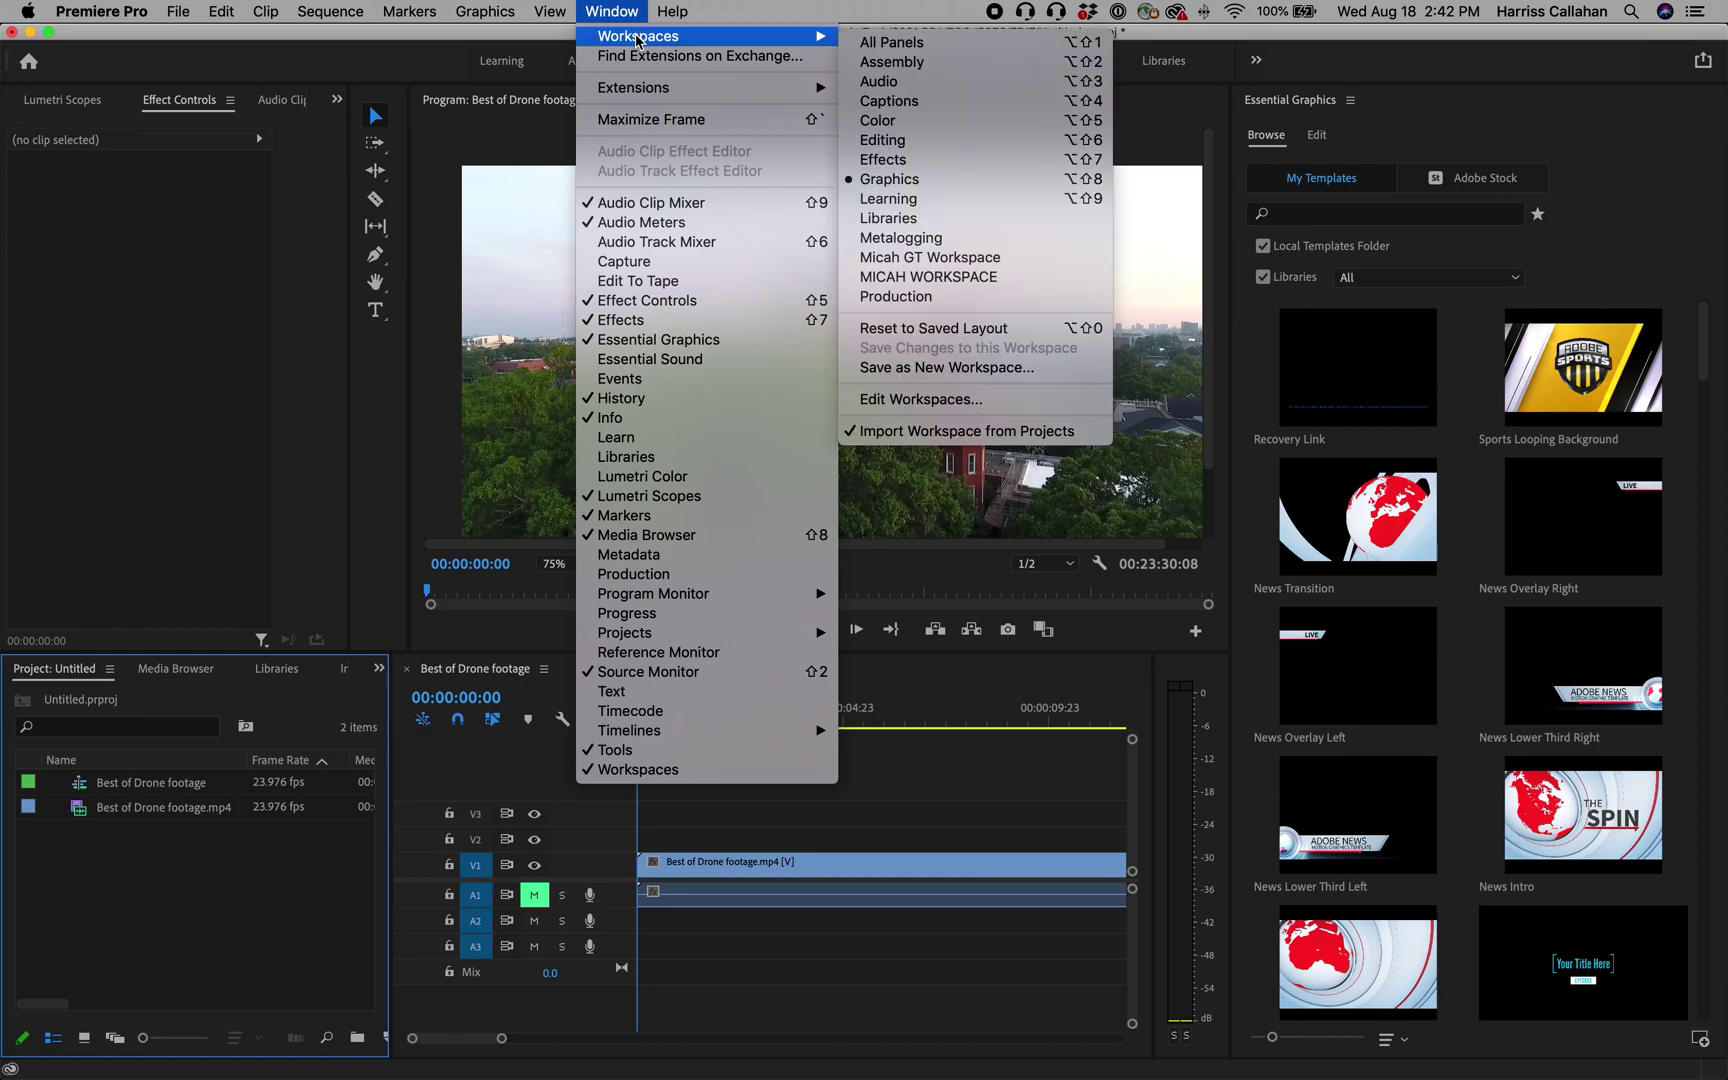
left_click(931, 184)
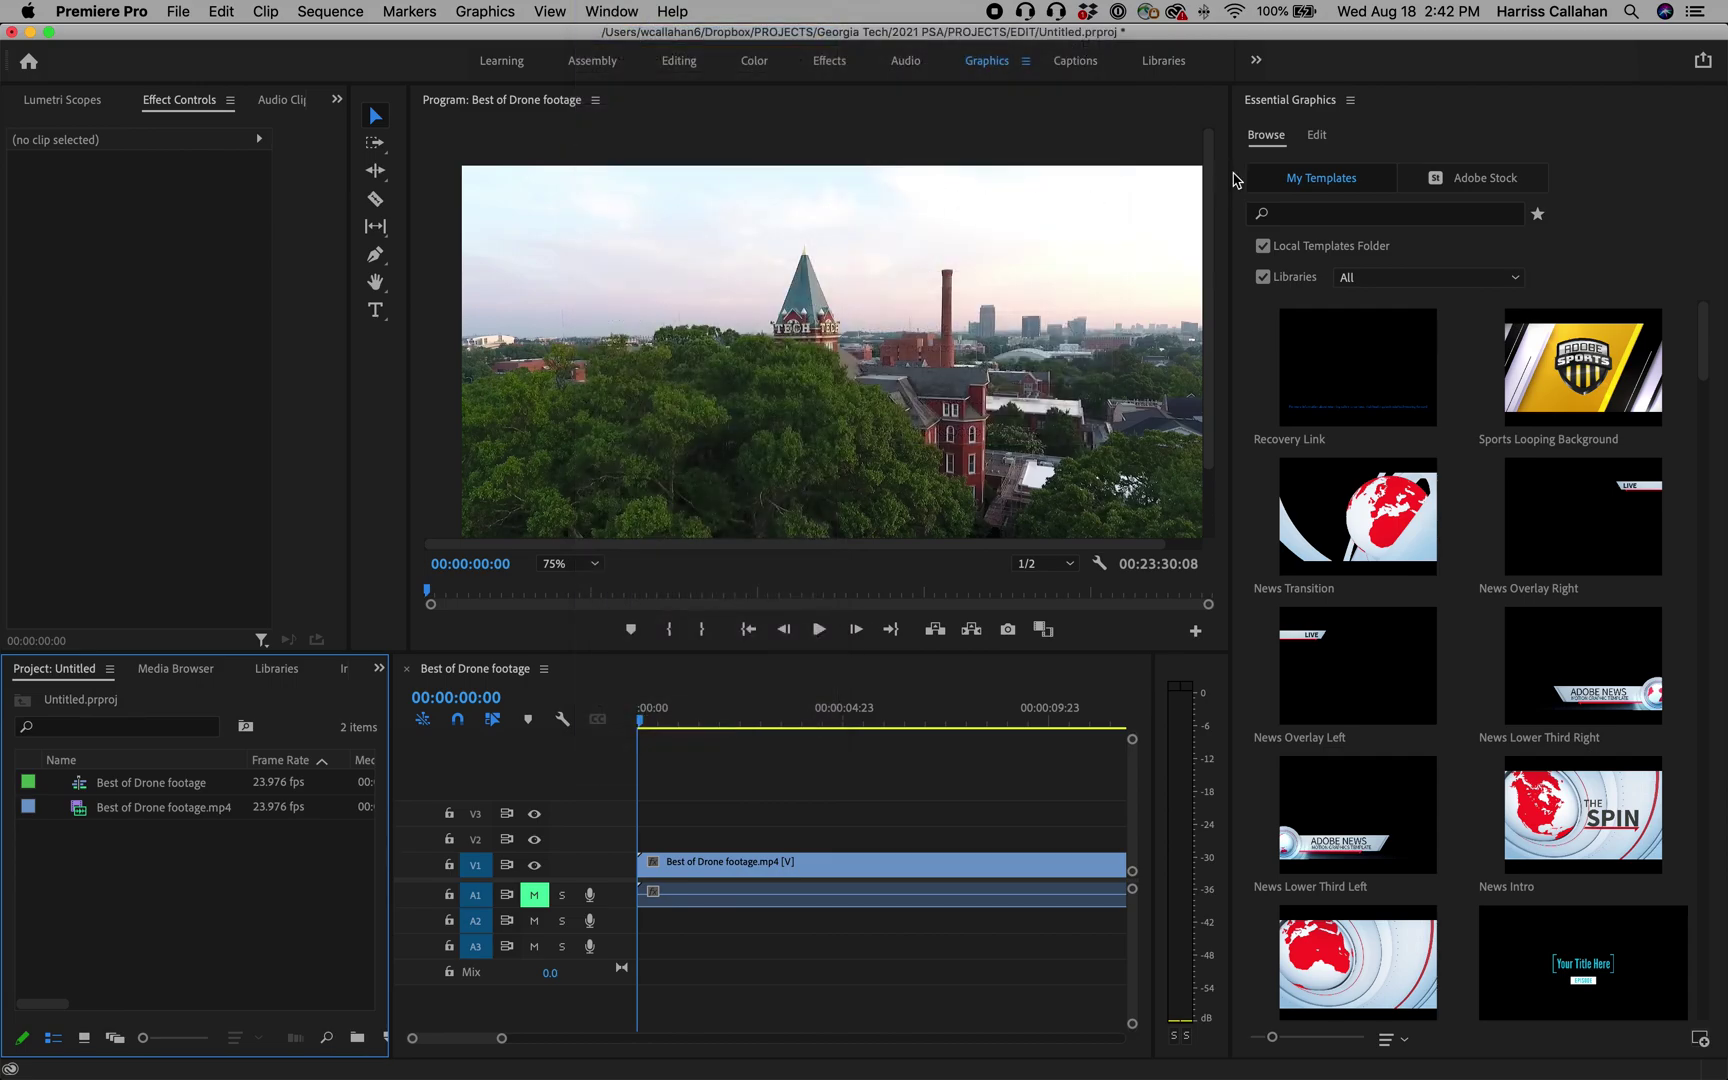
left_click_drag(1231, 174, 1027, 172)
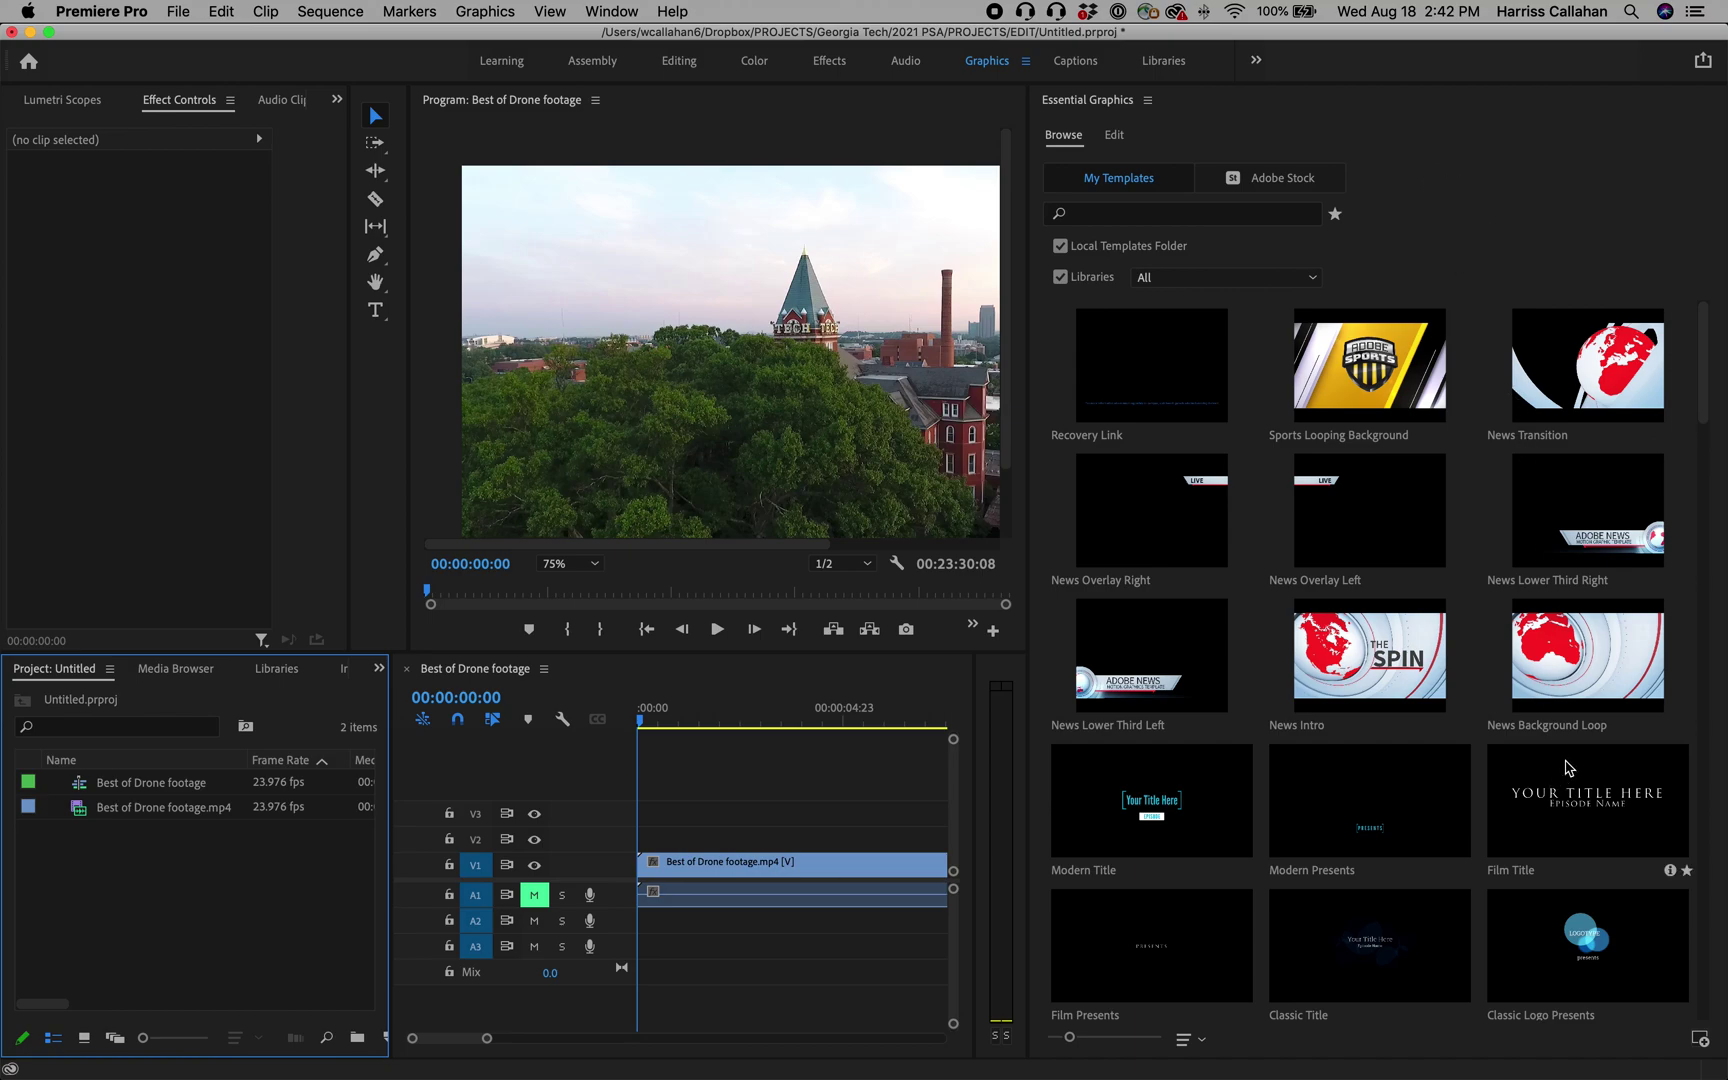
Install GT LT3 2line 2020 2398.mogrt from Downloads > 2021 GT 2398 > for Premiere.
left_click(1700, 1040)
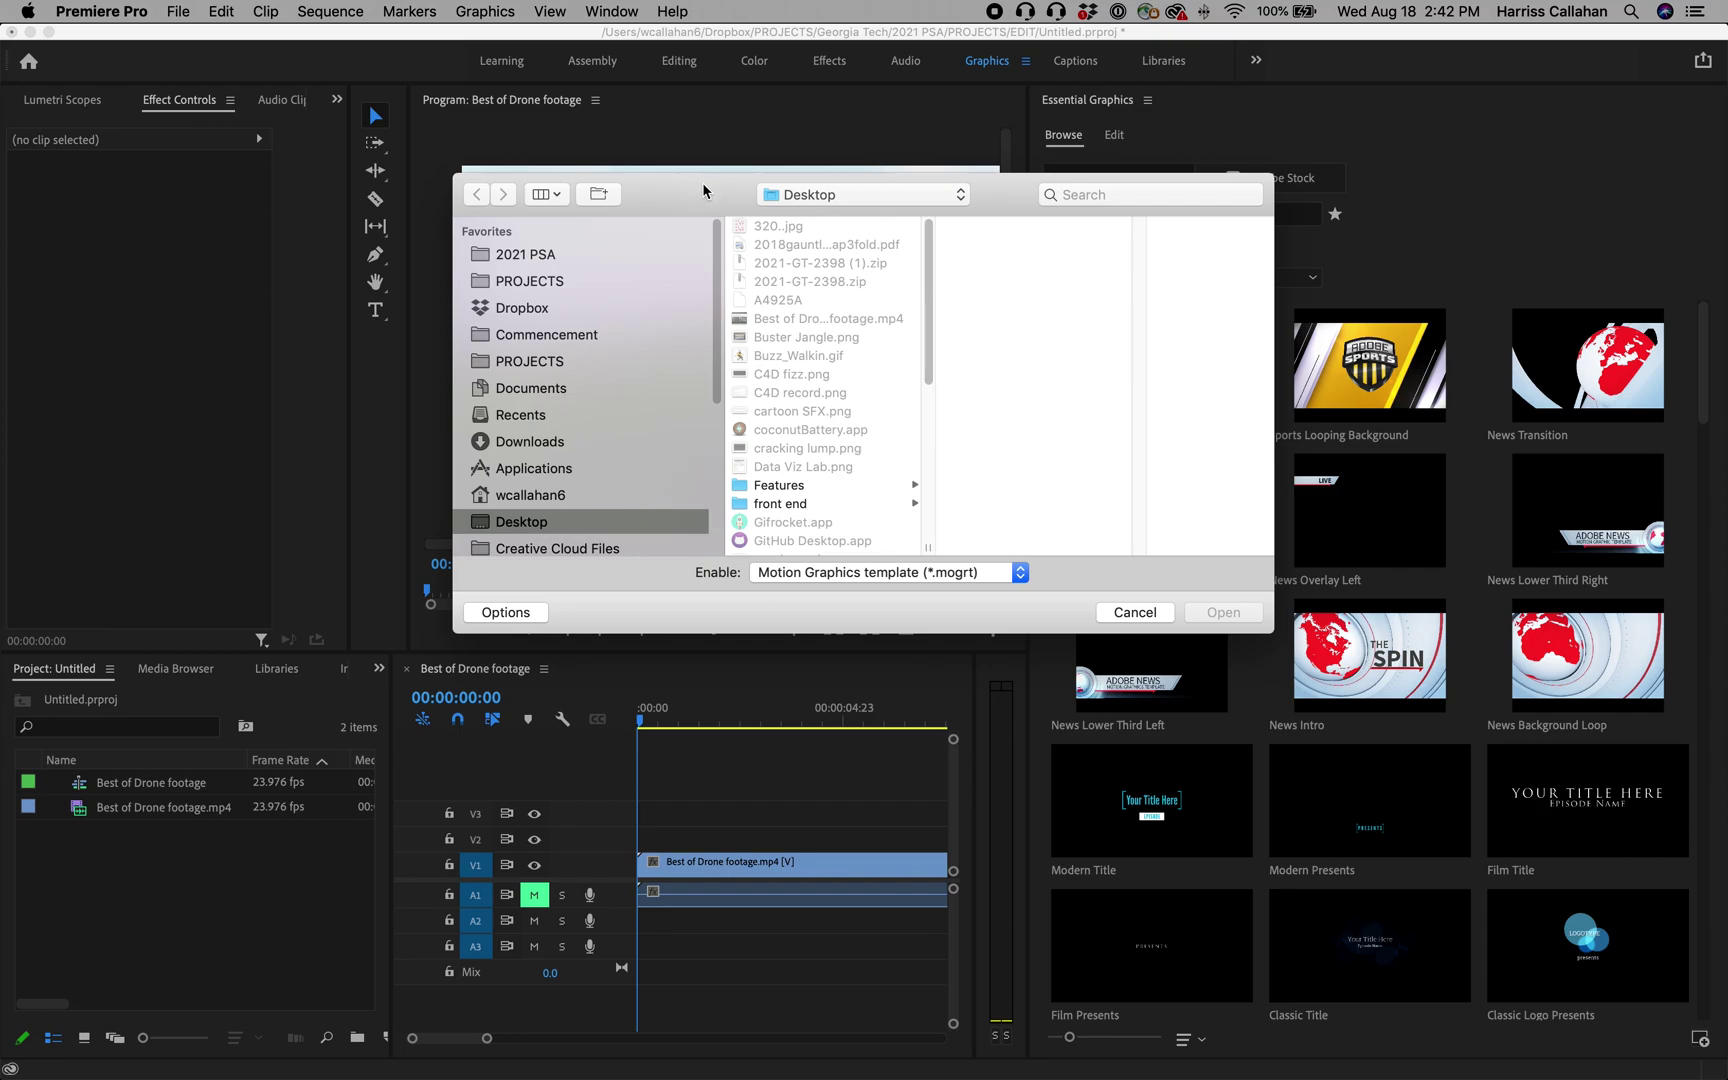
left_click_drag(702, 185, 648, 113)
scroll(545, 390, "down", 5)
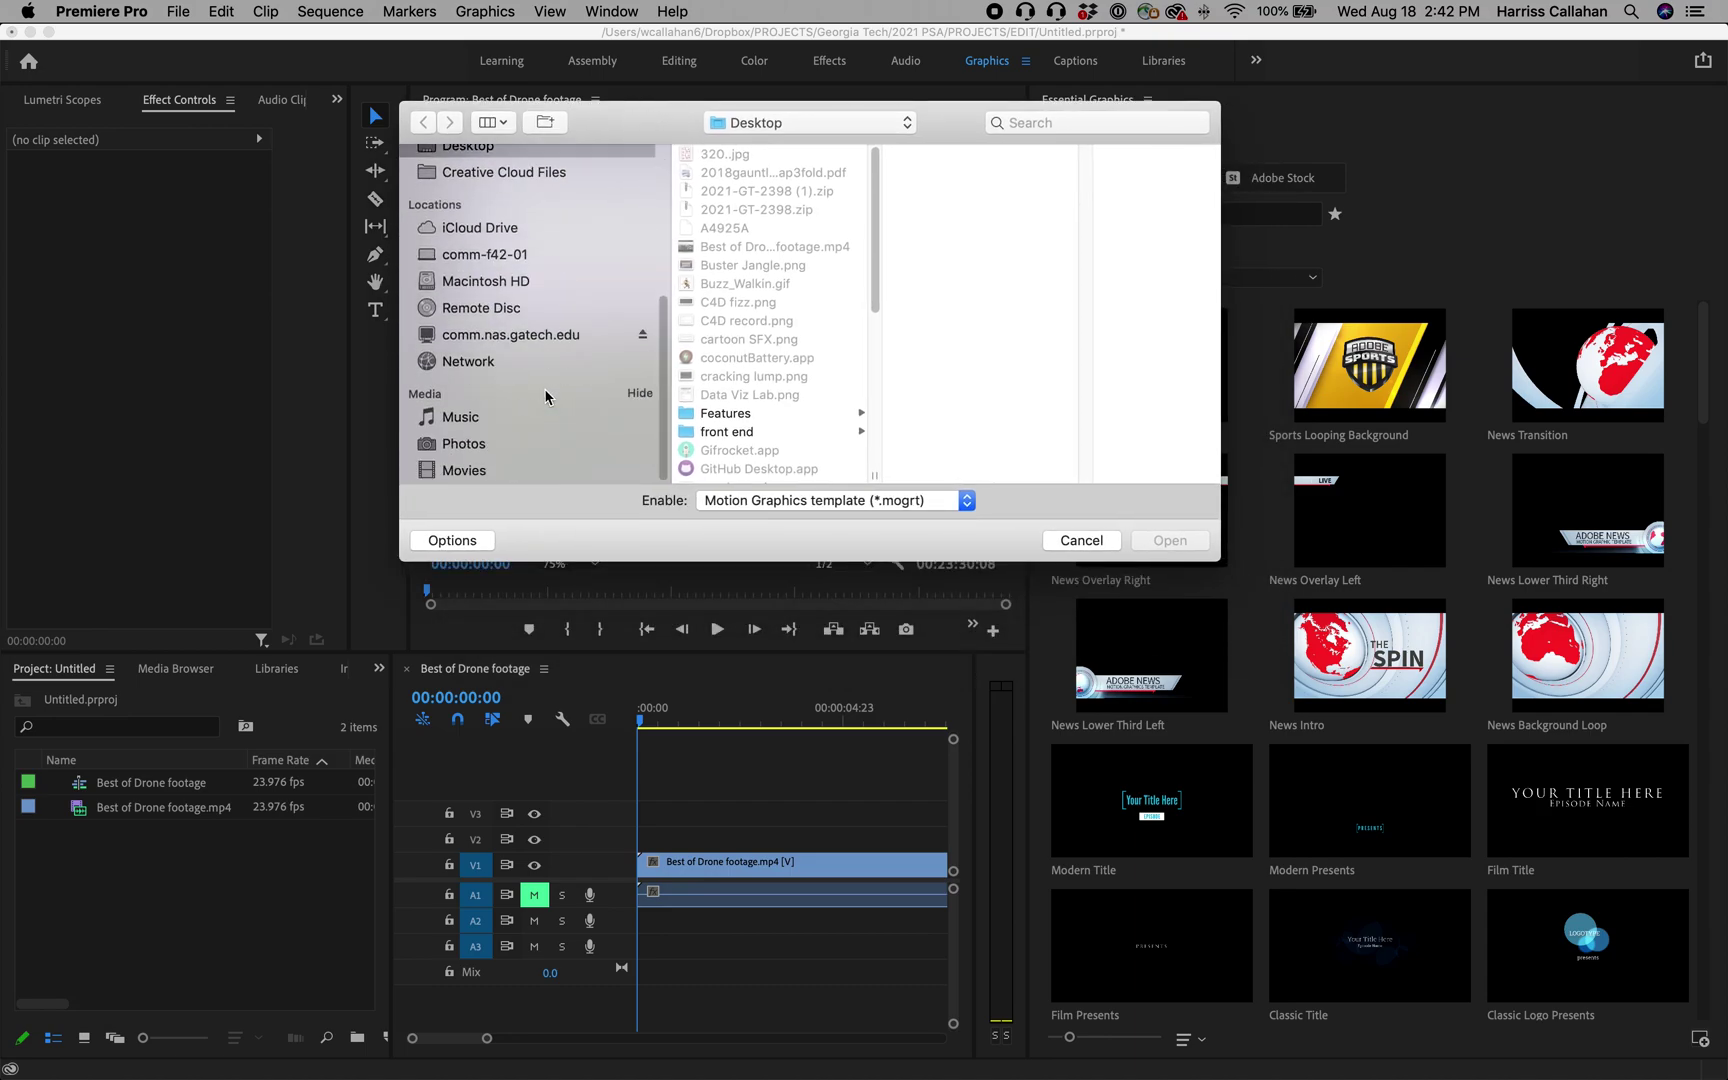
scroll(545, 392, "up", 4)
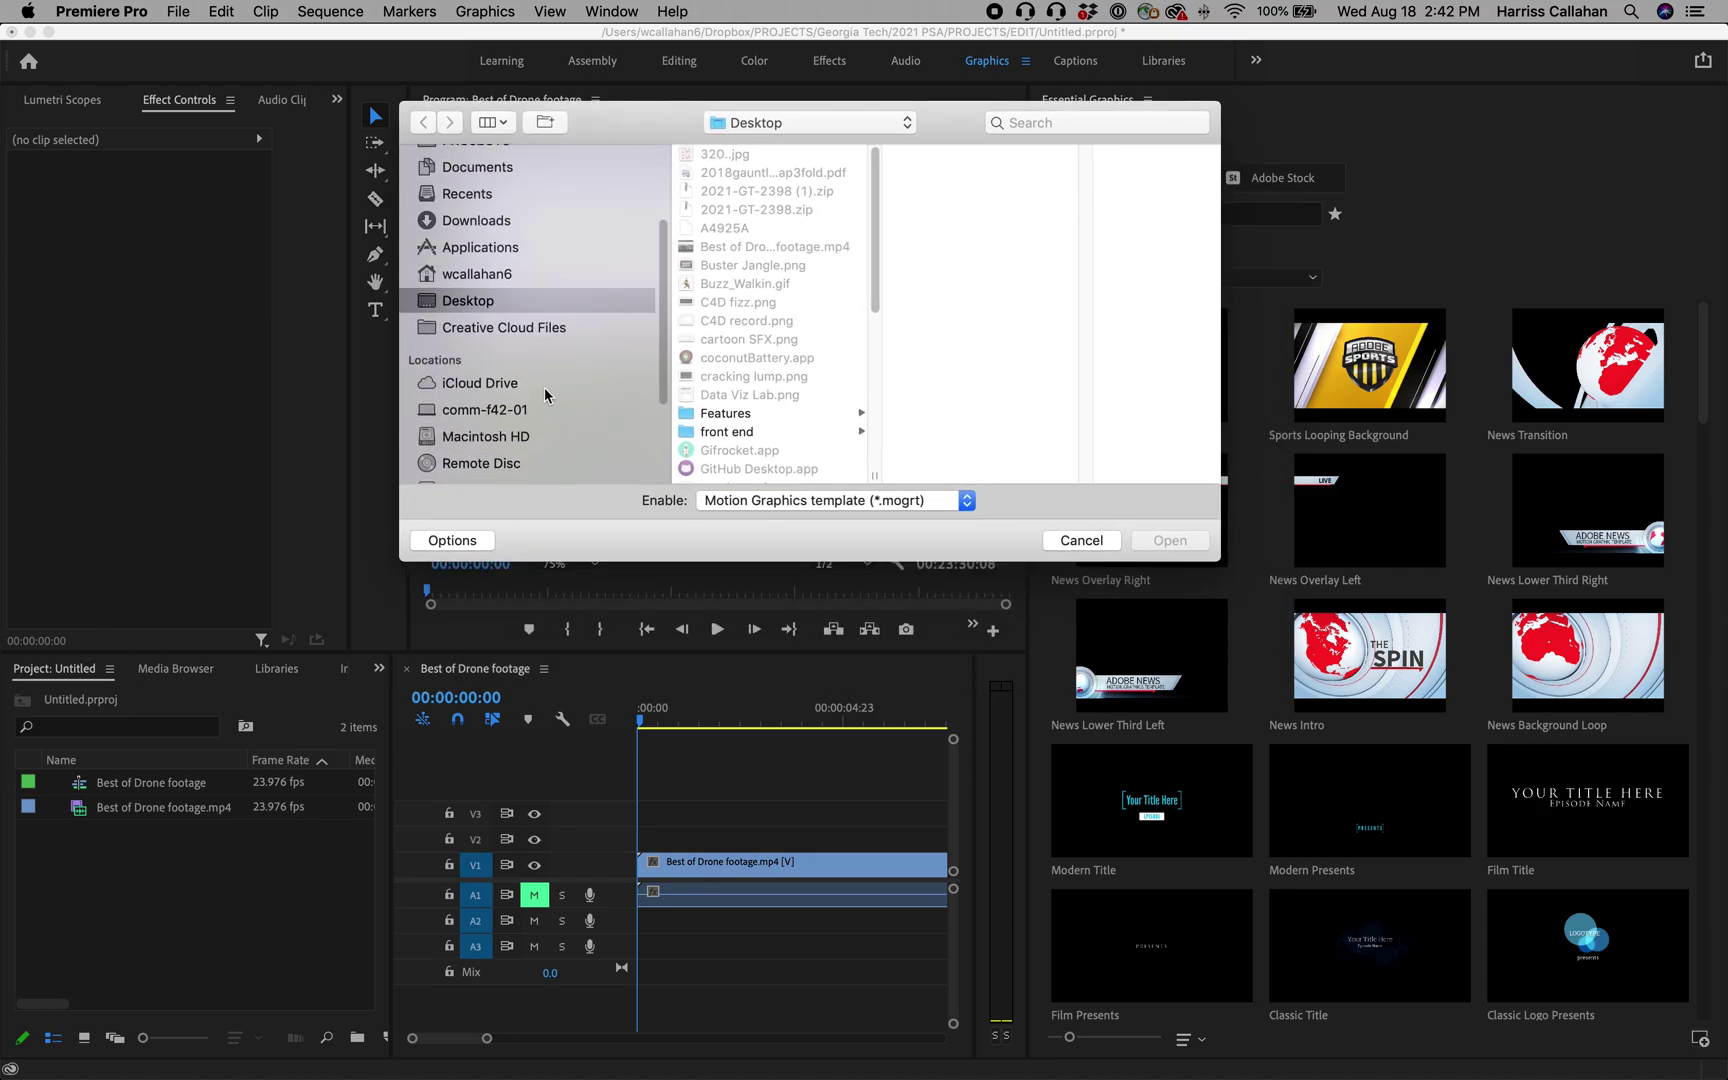
left_click(473, 228)
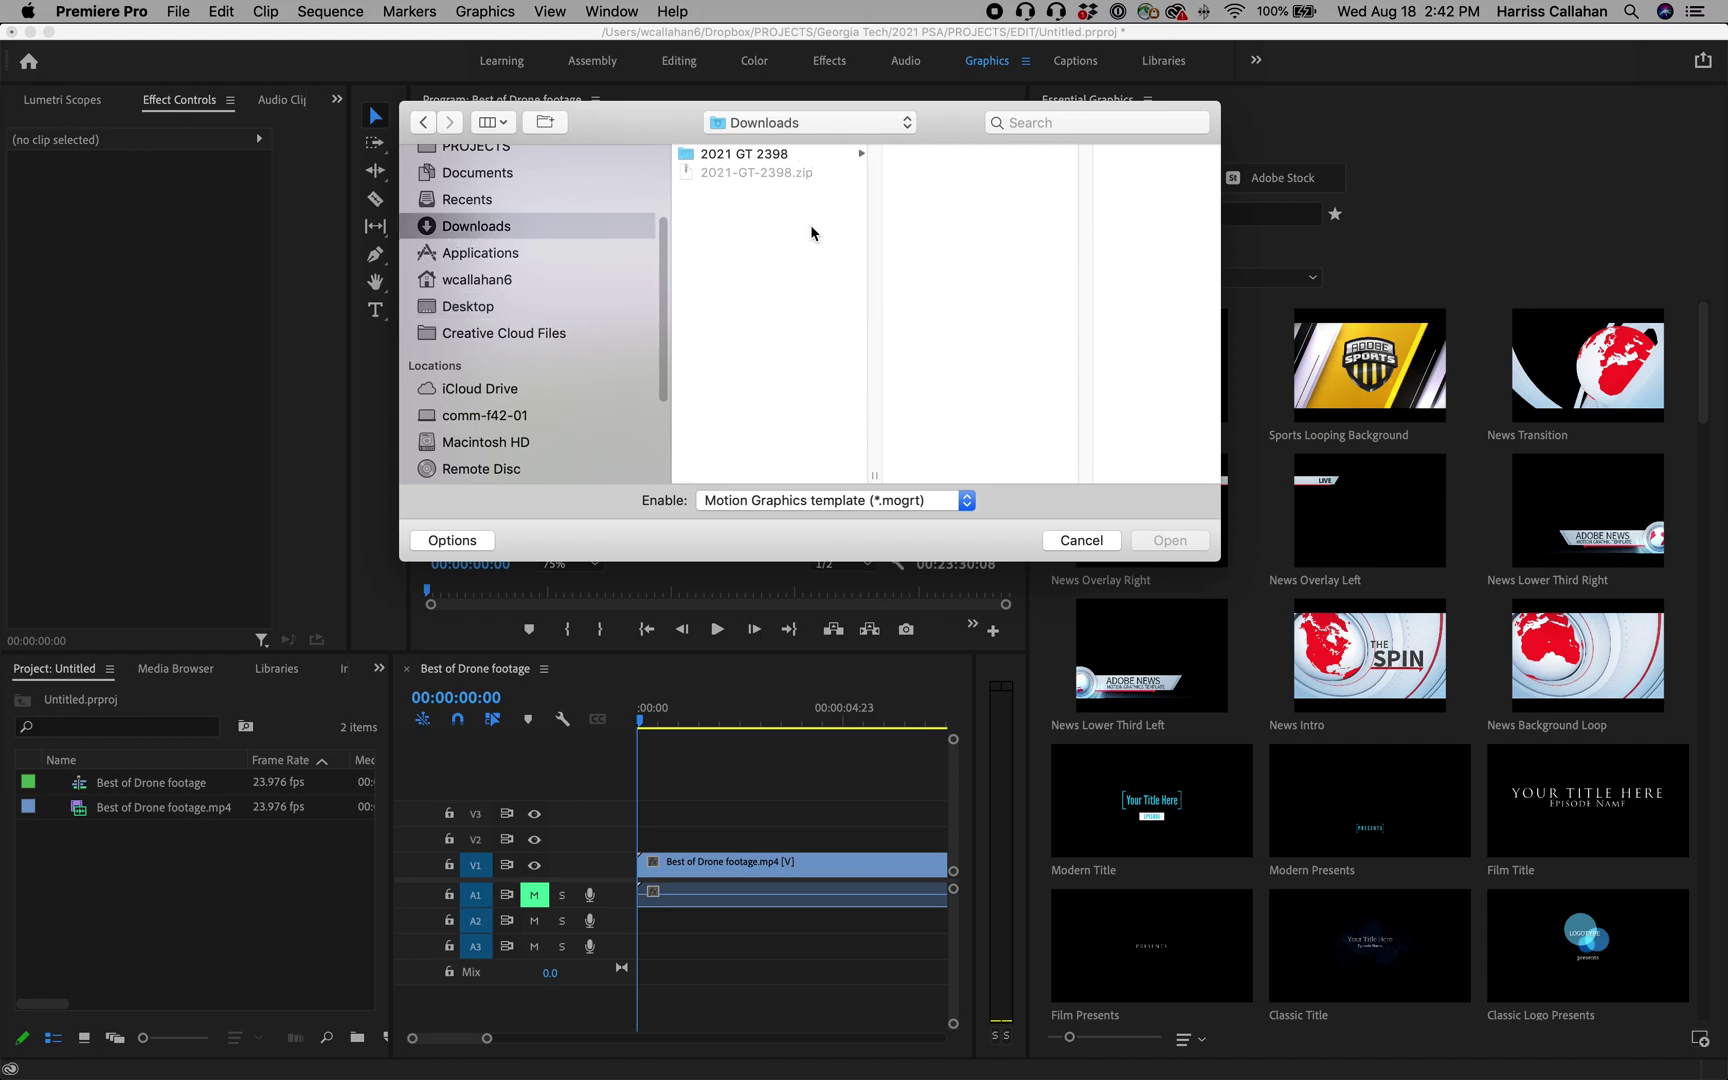
left_click(773, 160)
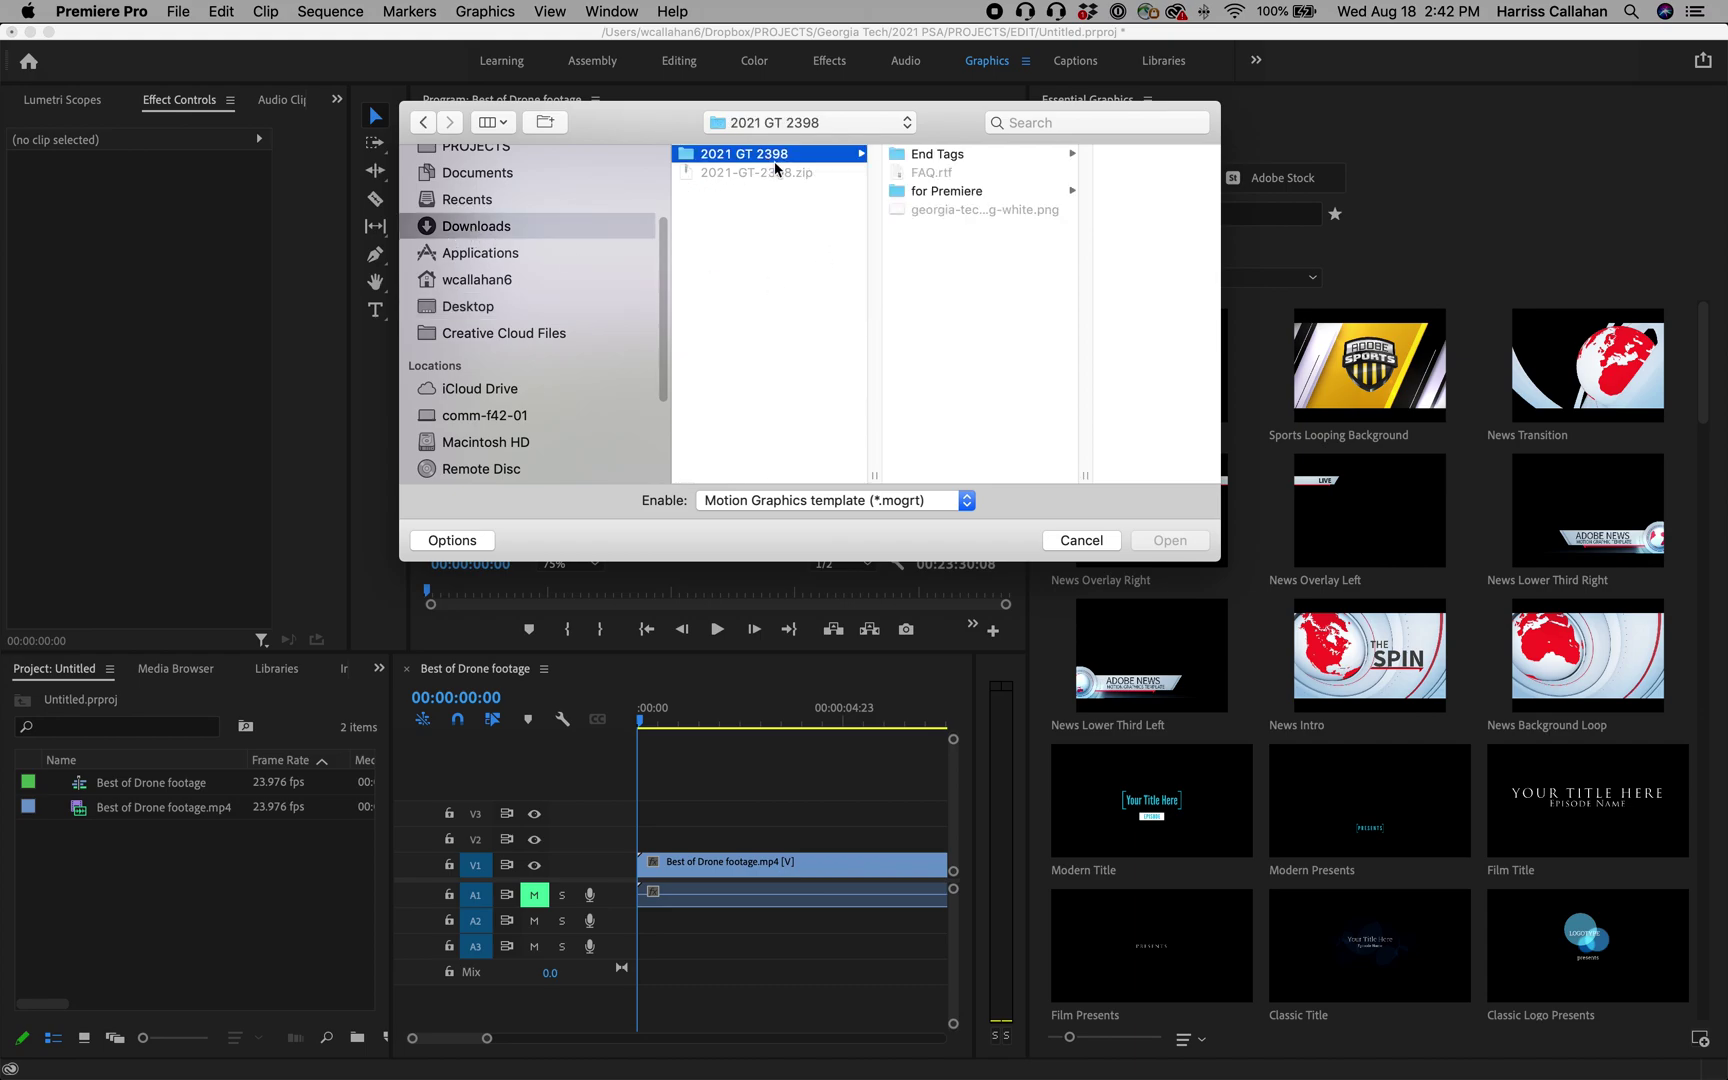
left_click(945, 192)
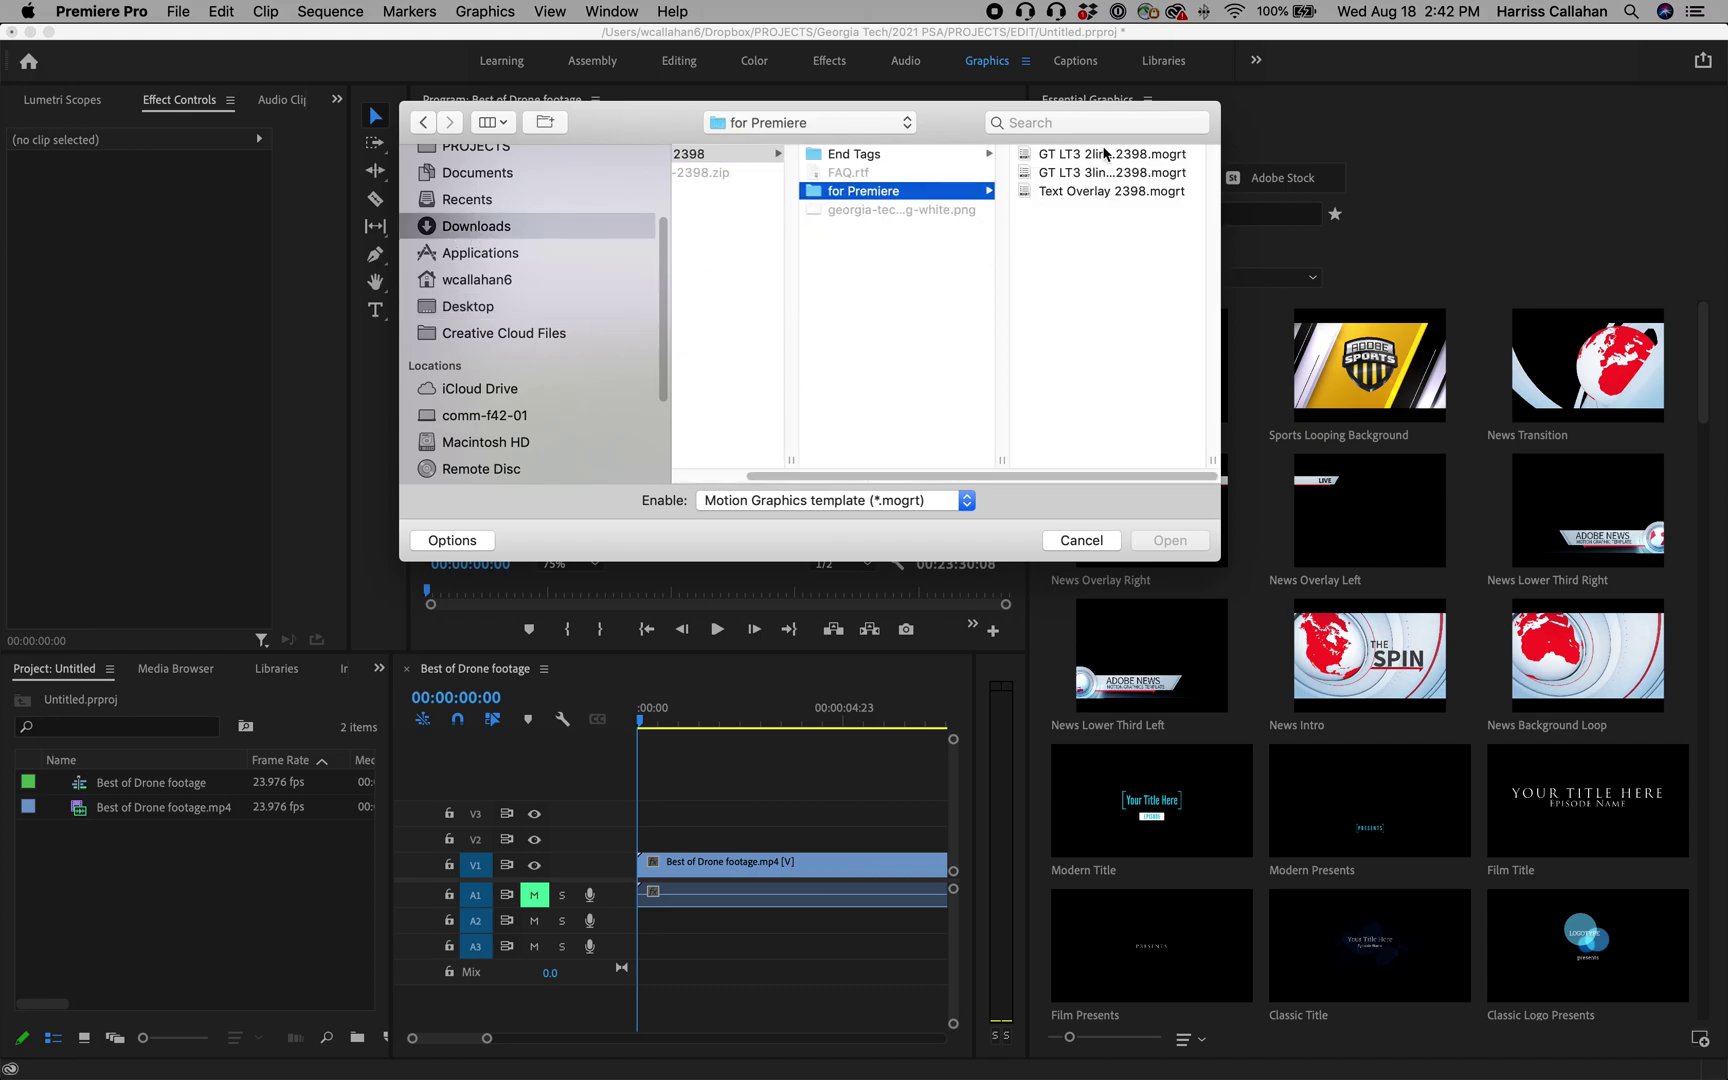
left_click_drag(1210, 452, 1347, 459)
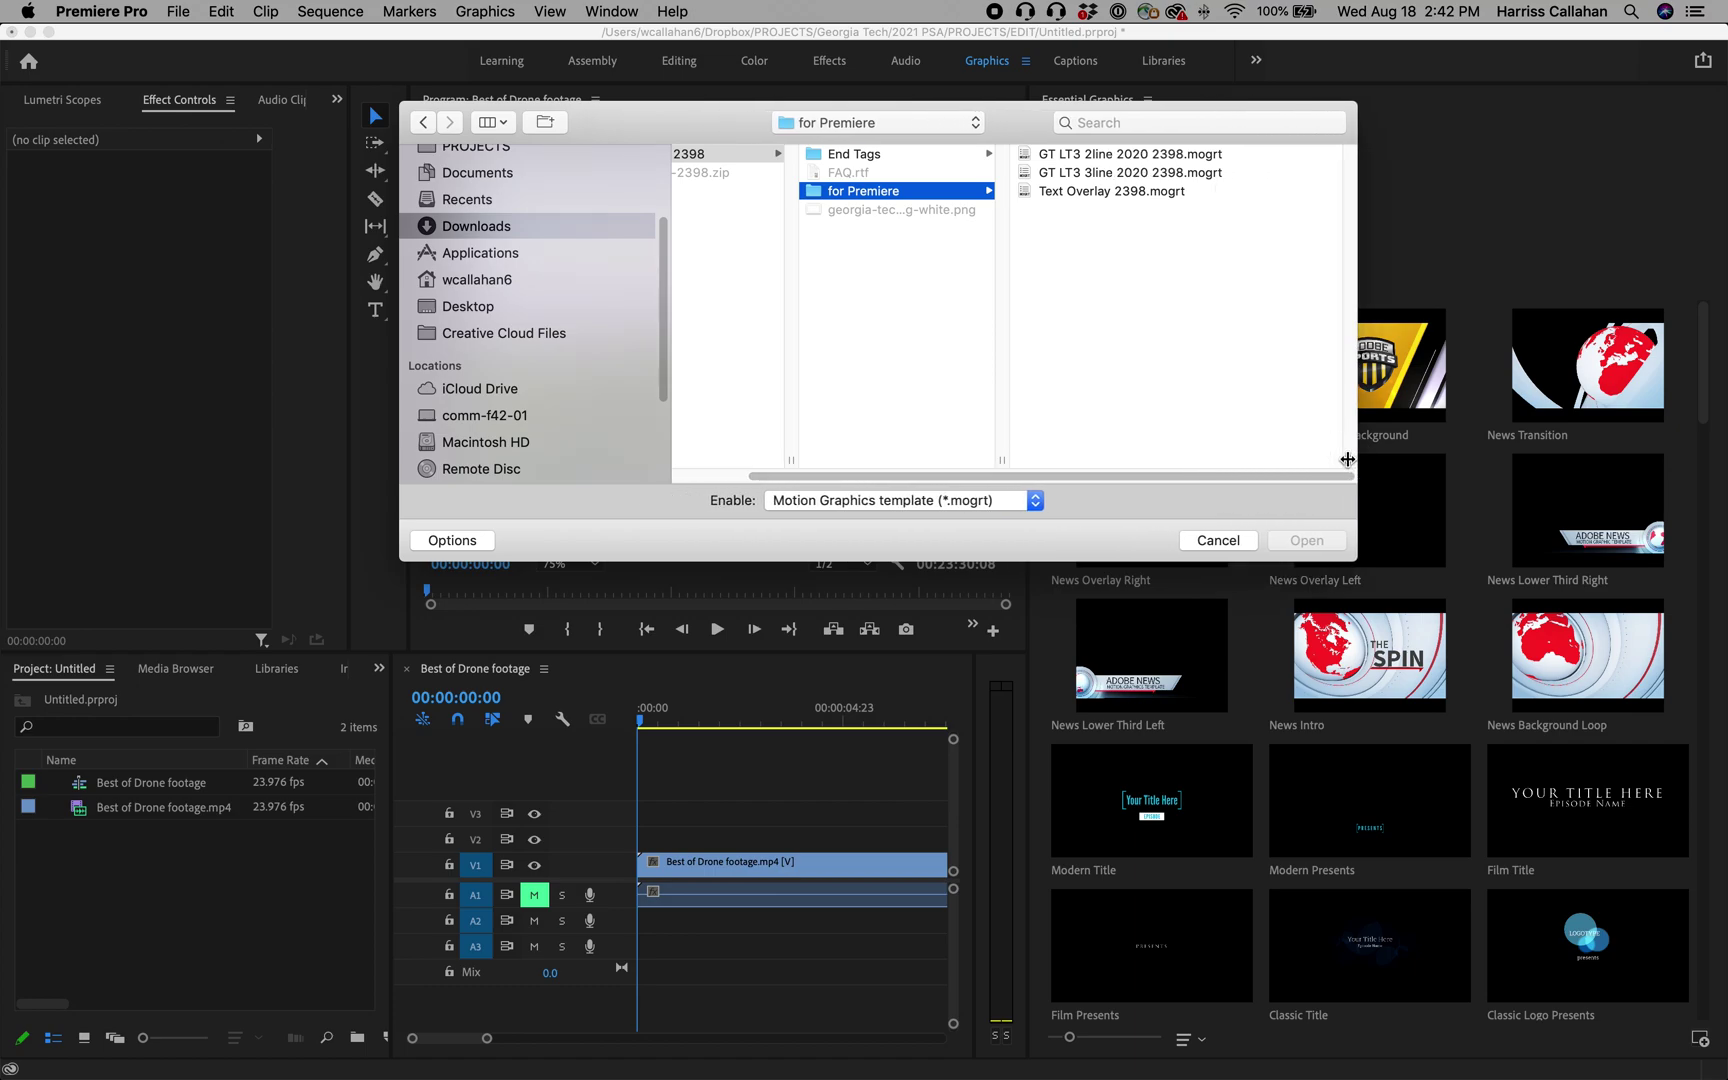
left_click(1078, 155)
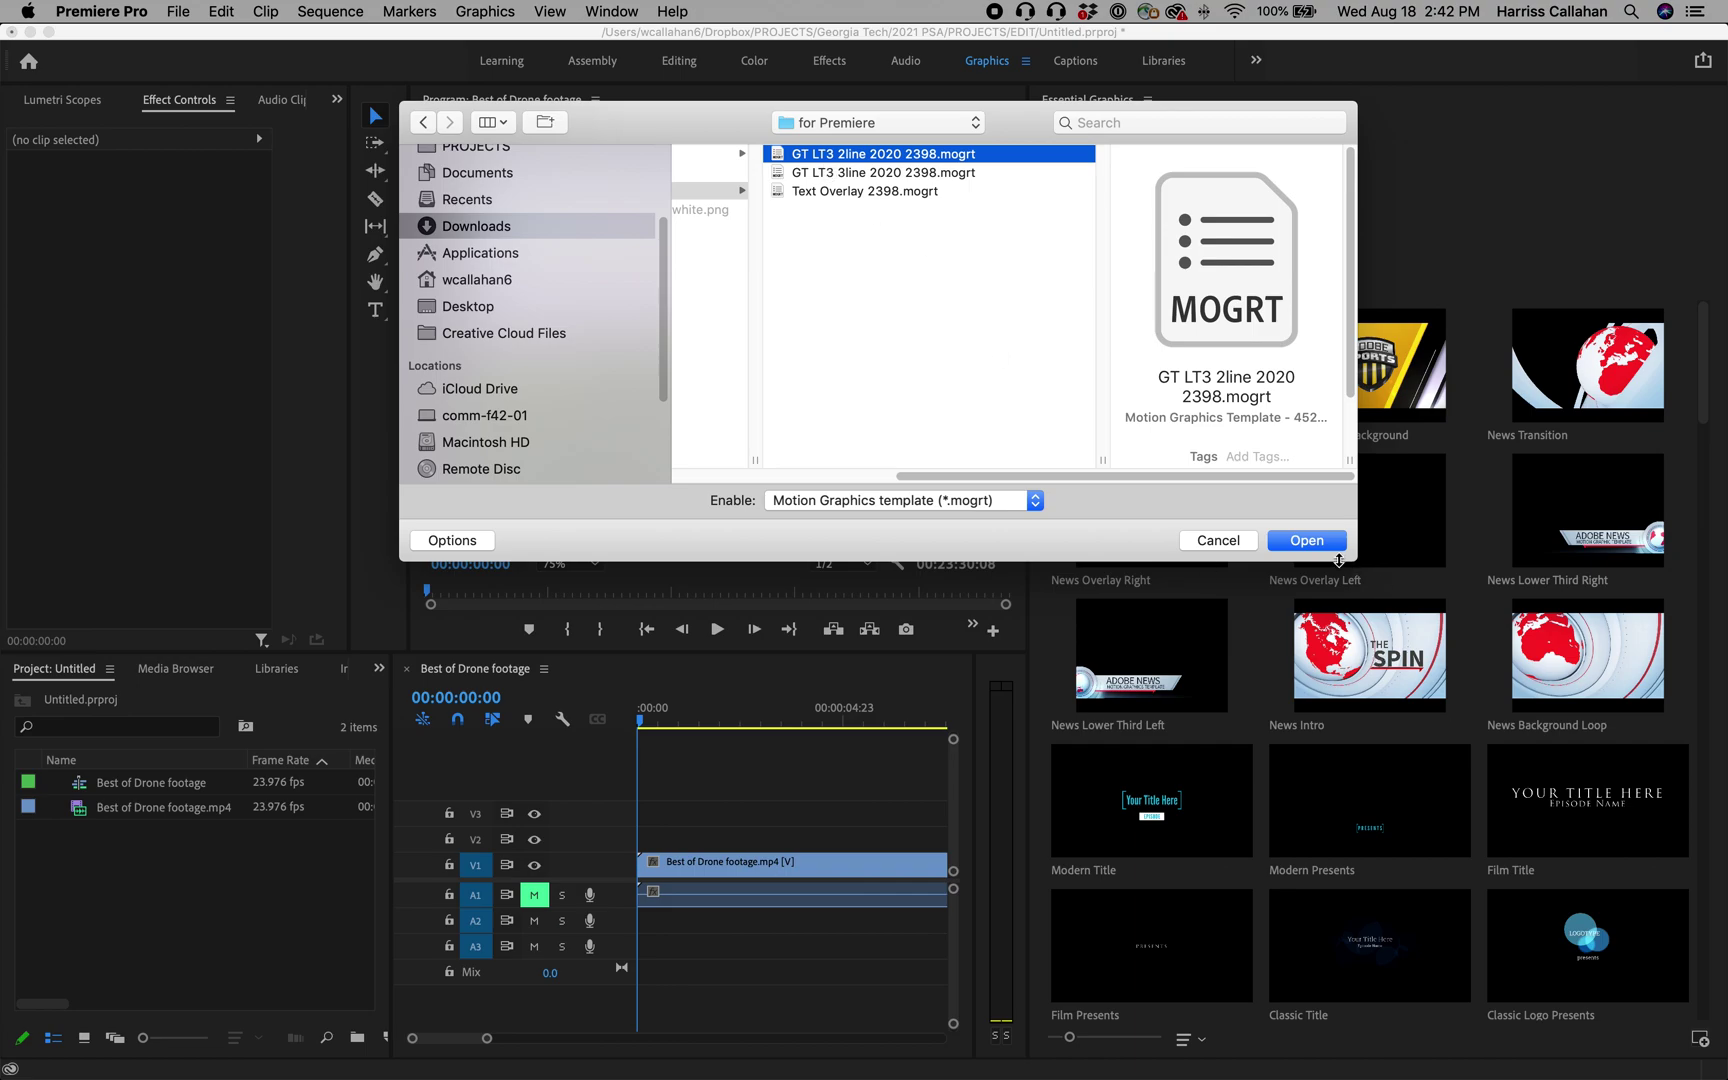
left_click(1308, 541)
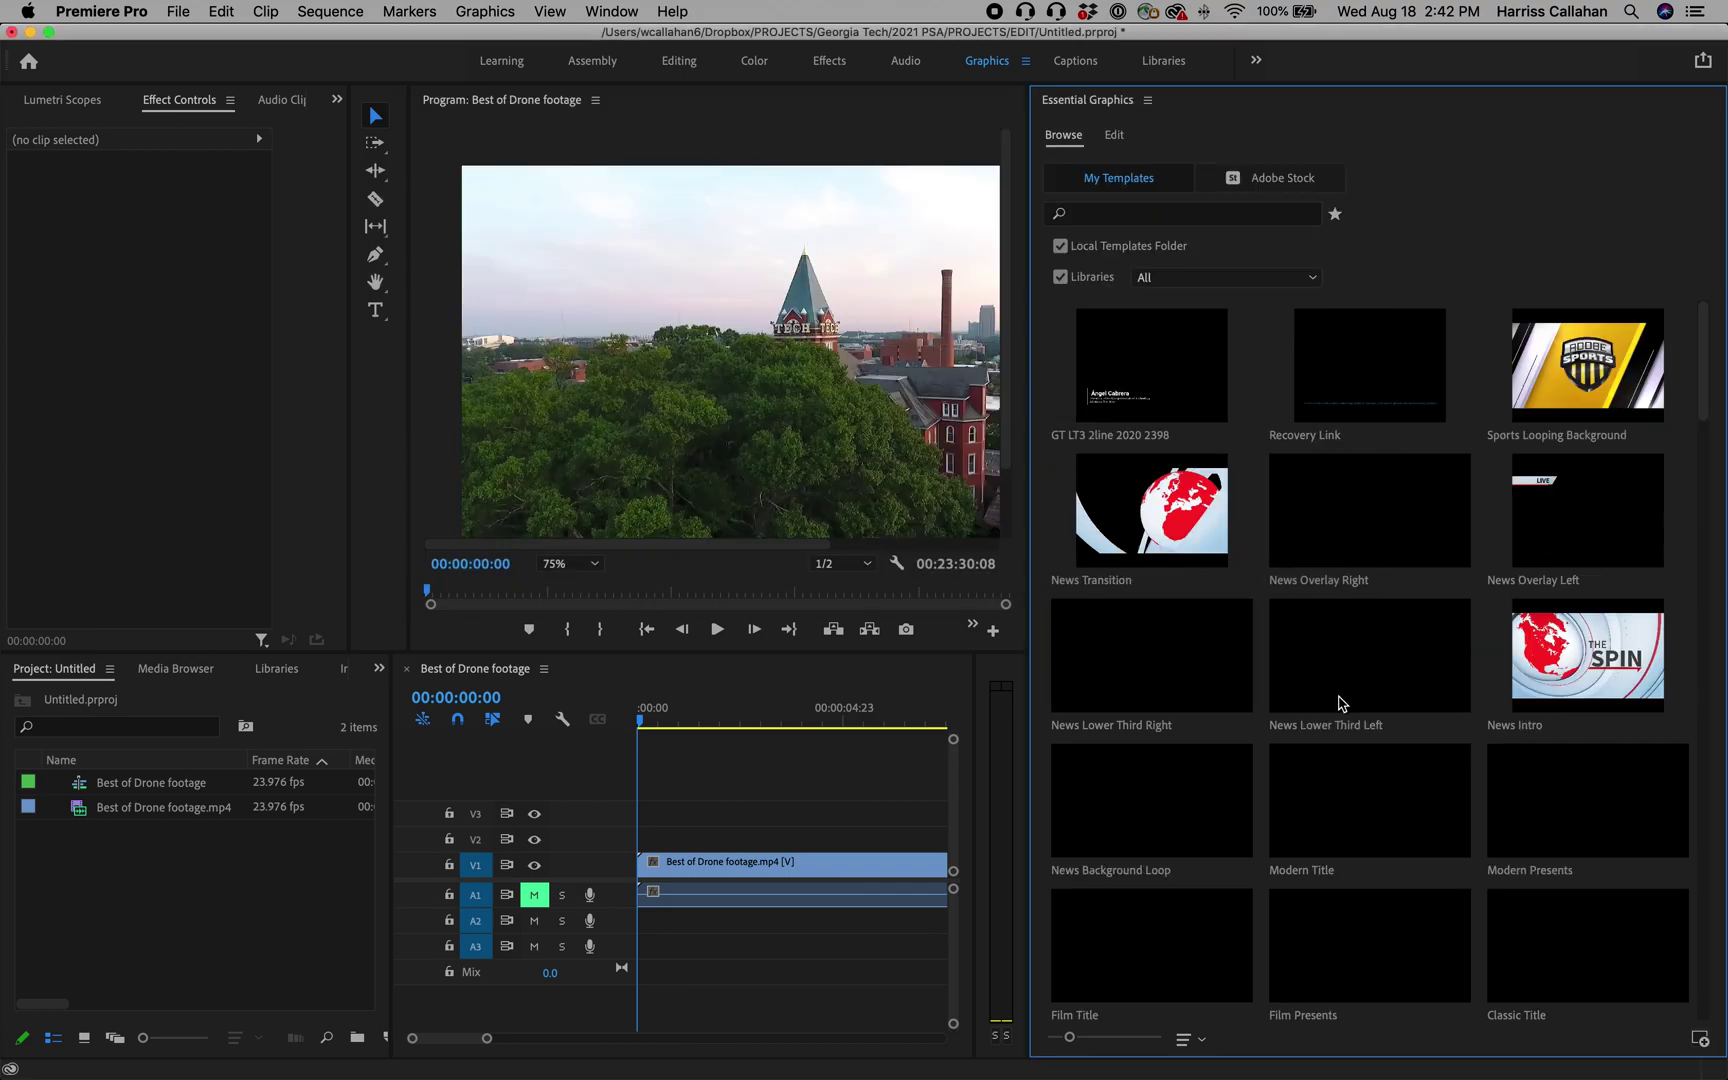
Preview the drone footage, then drop the GT LT3 2line 2020 2398 template onto V2 at 00:00:00:00.
left_click(1137, 381)
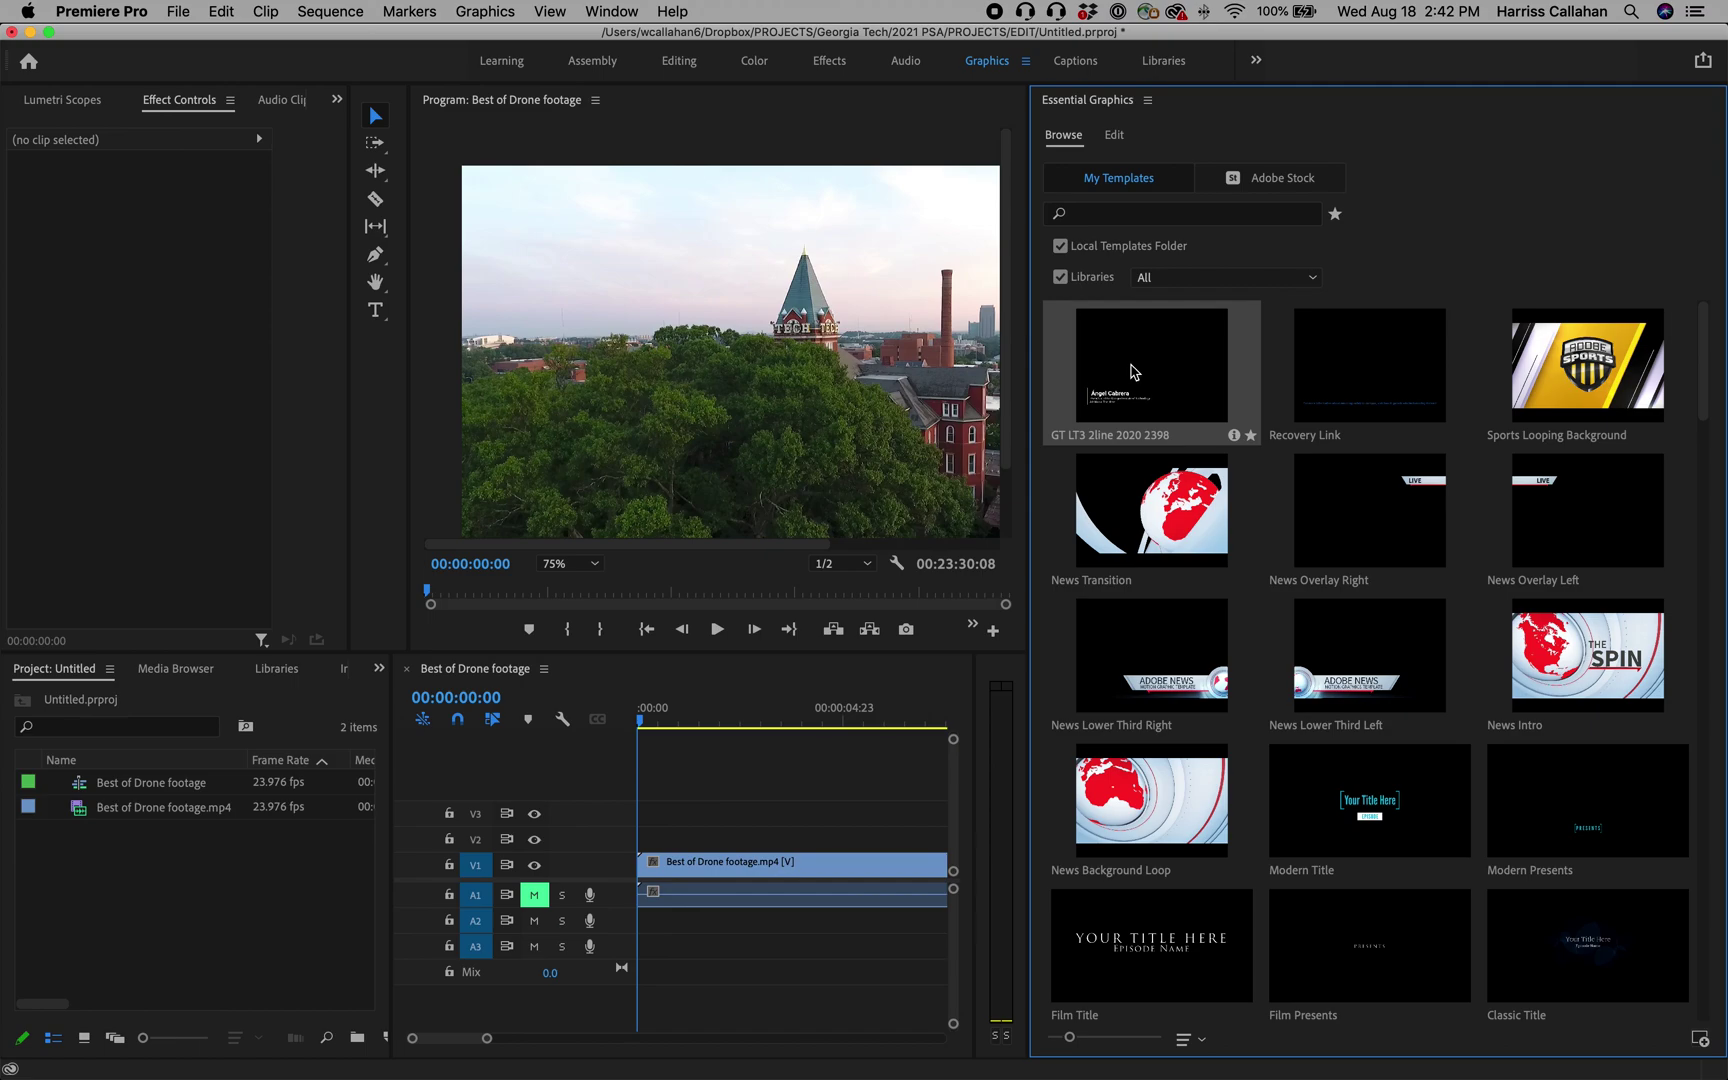
left_click_drag(1030, 362, 1219, 388)
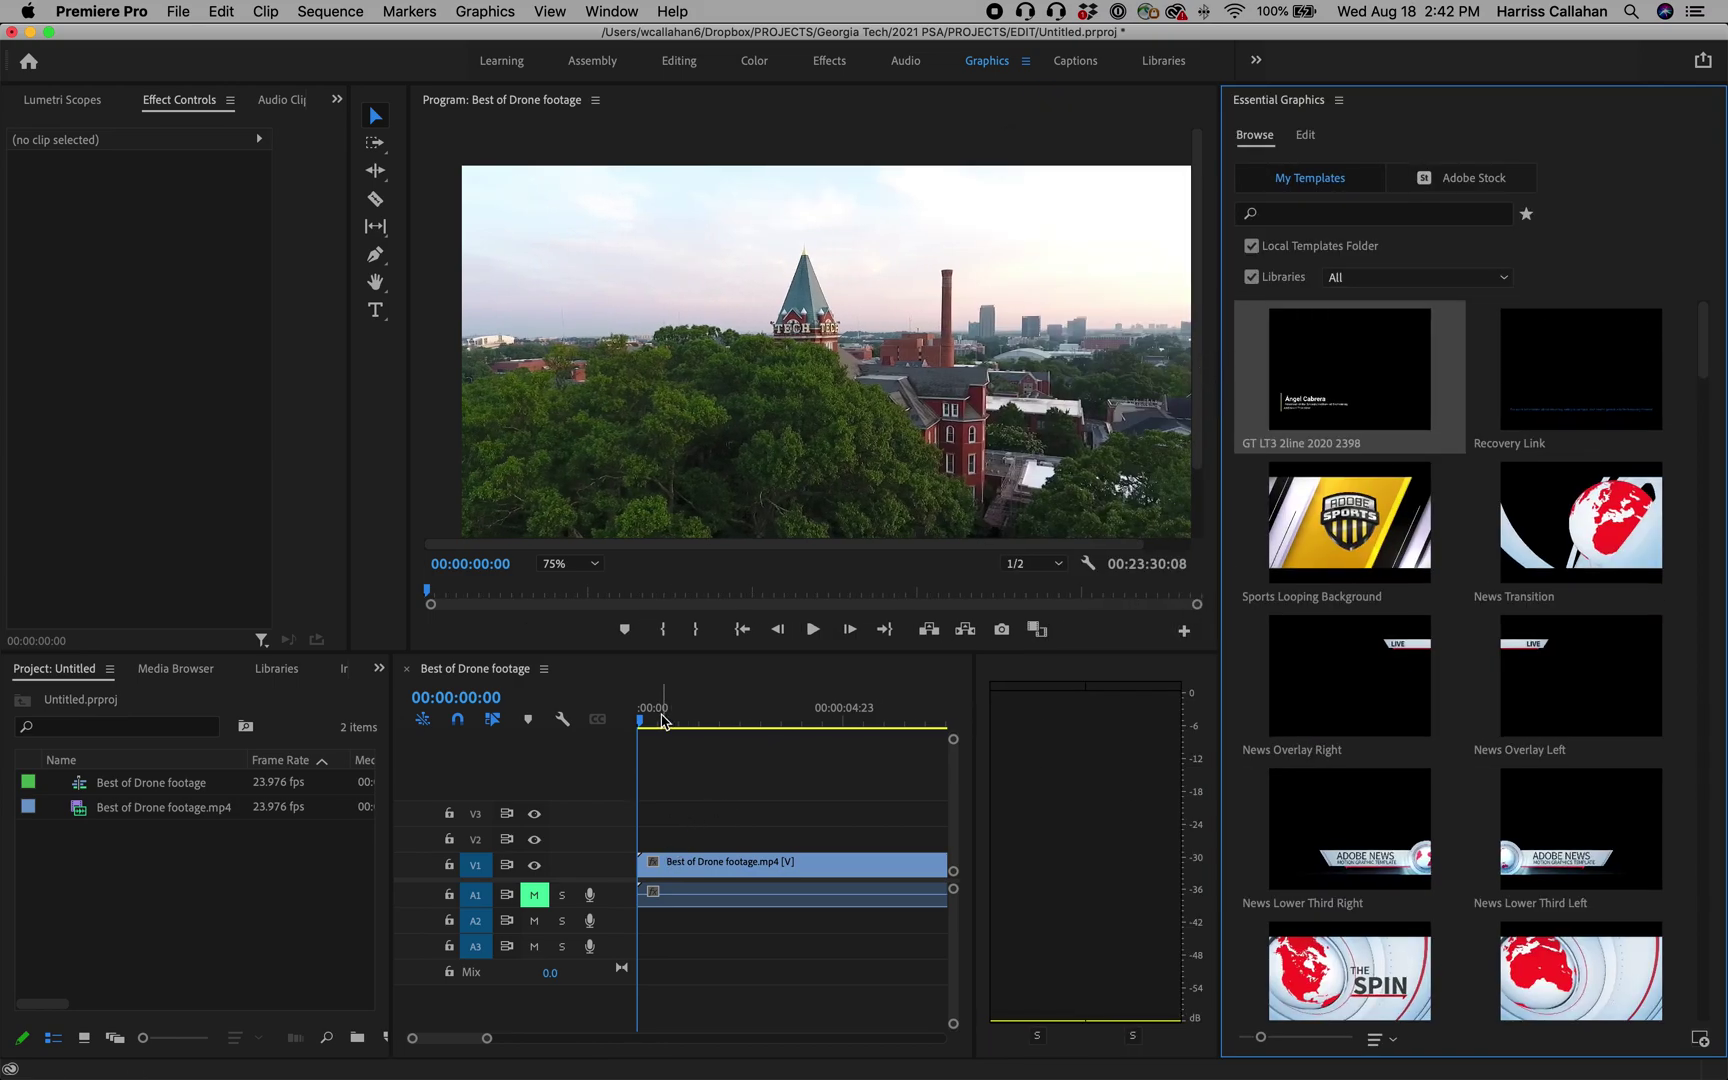
key("space")
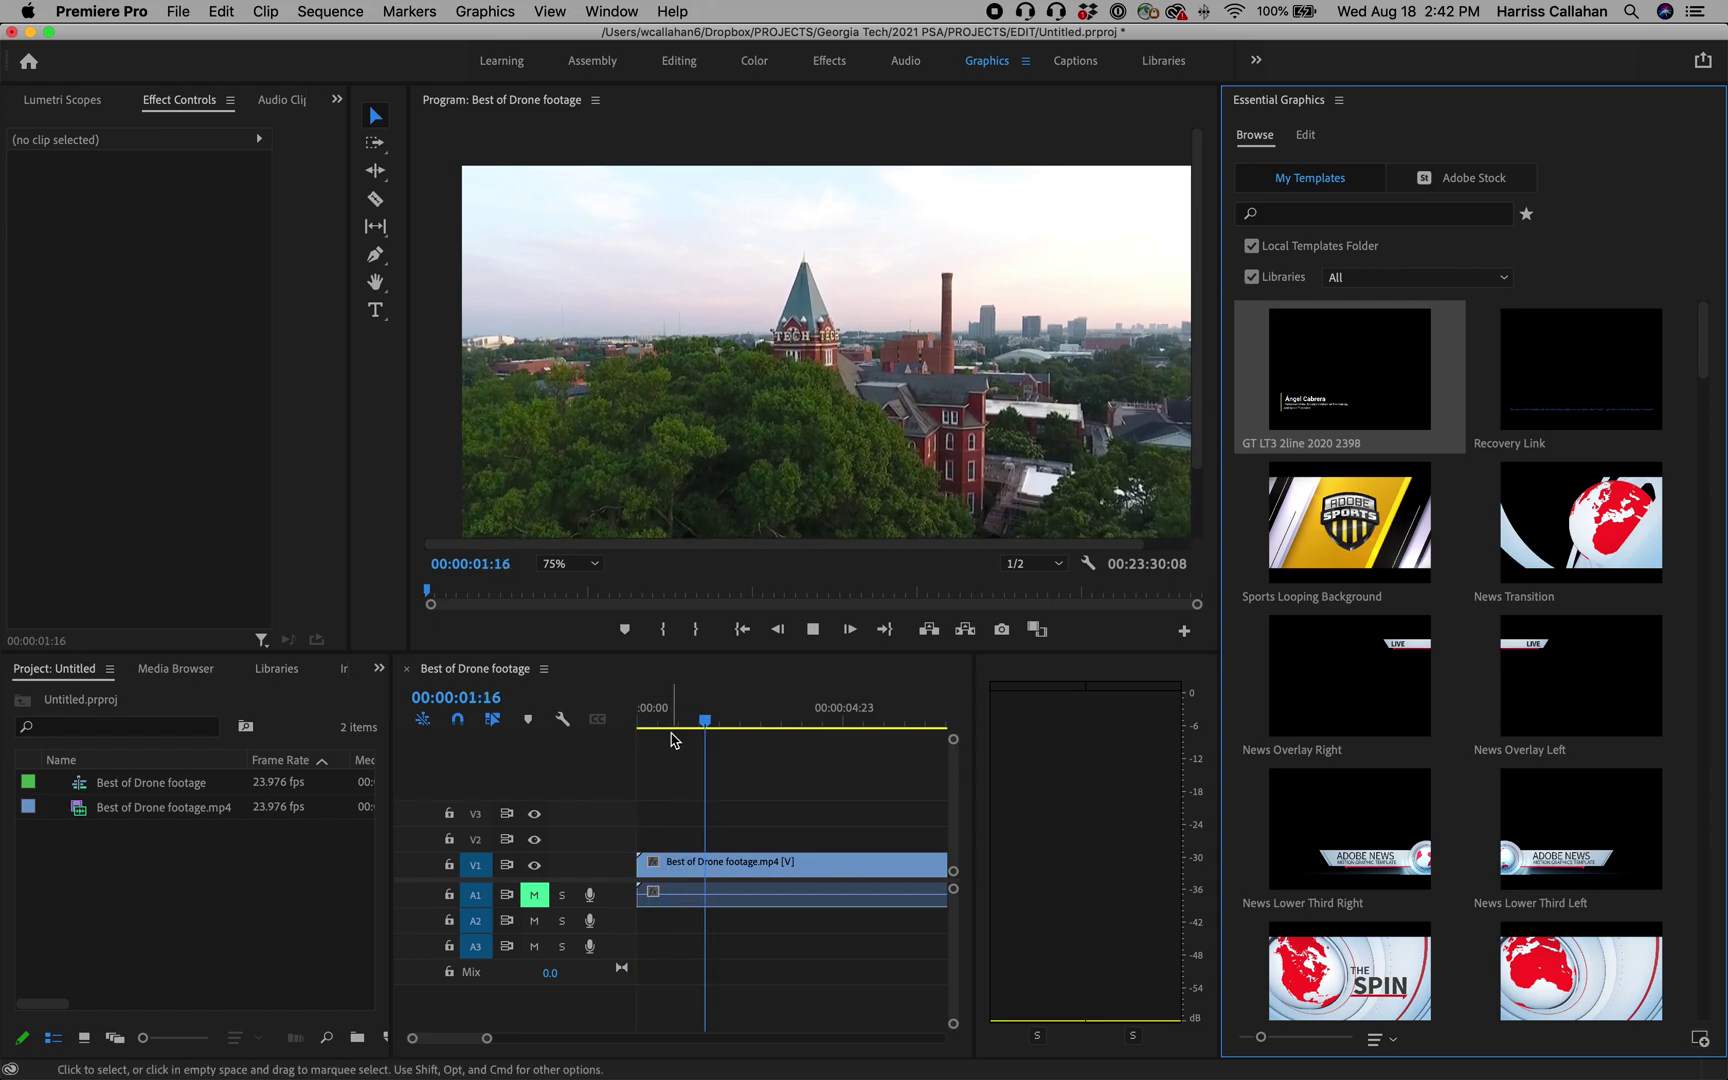
left_click(585, 722)
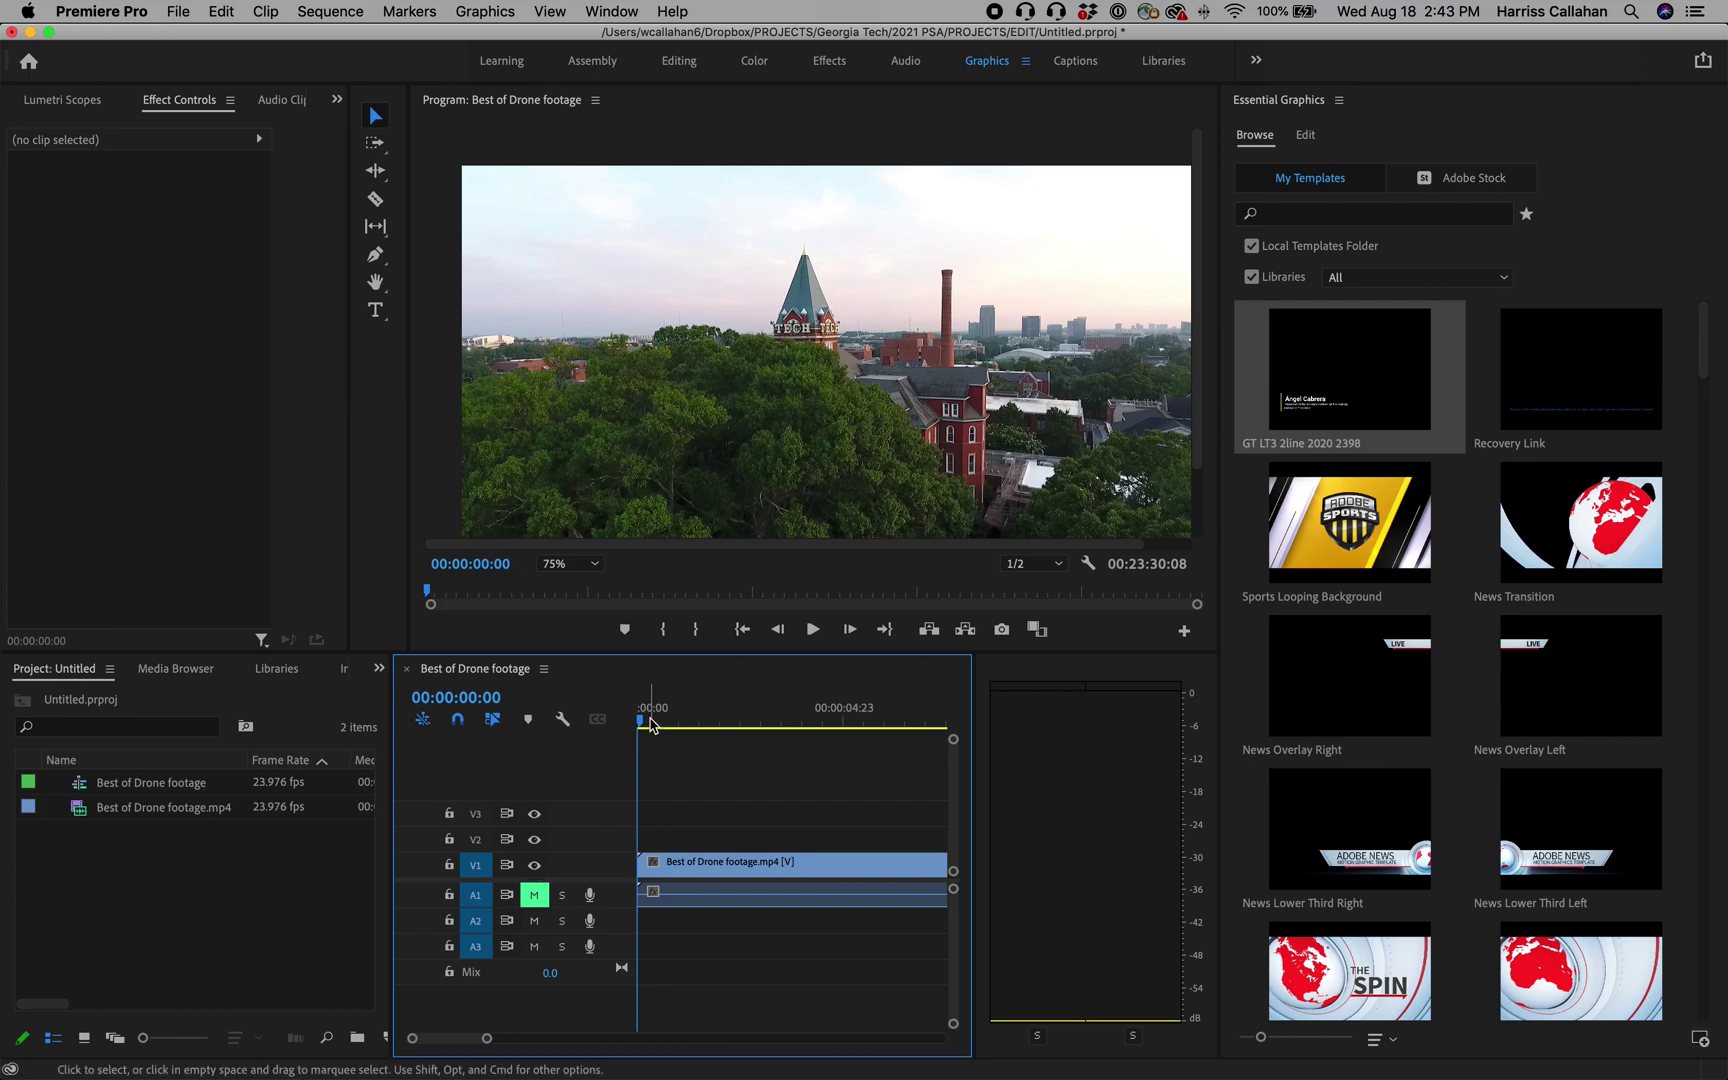
left_click(1359, 366)
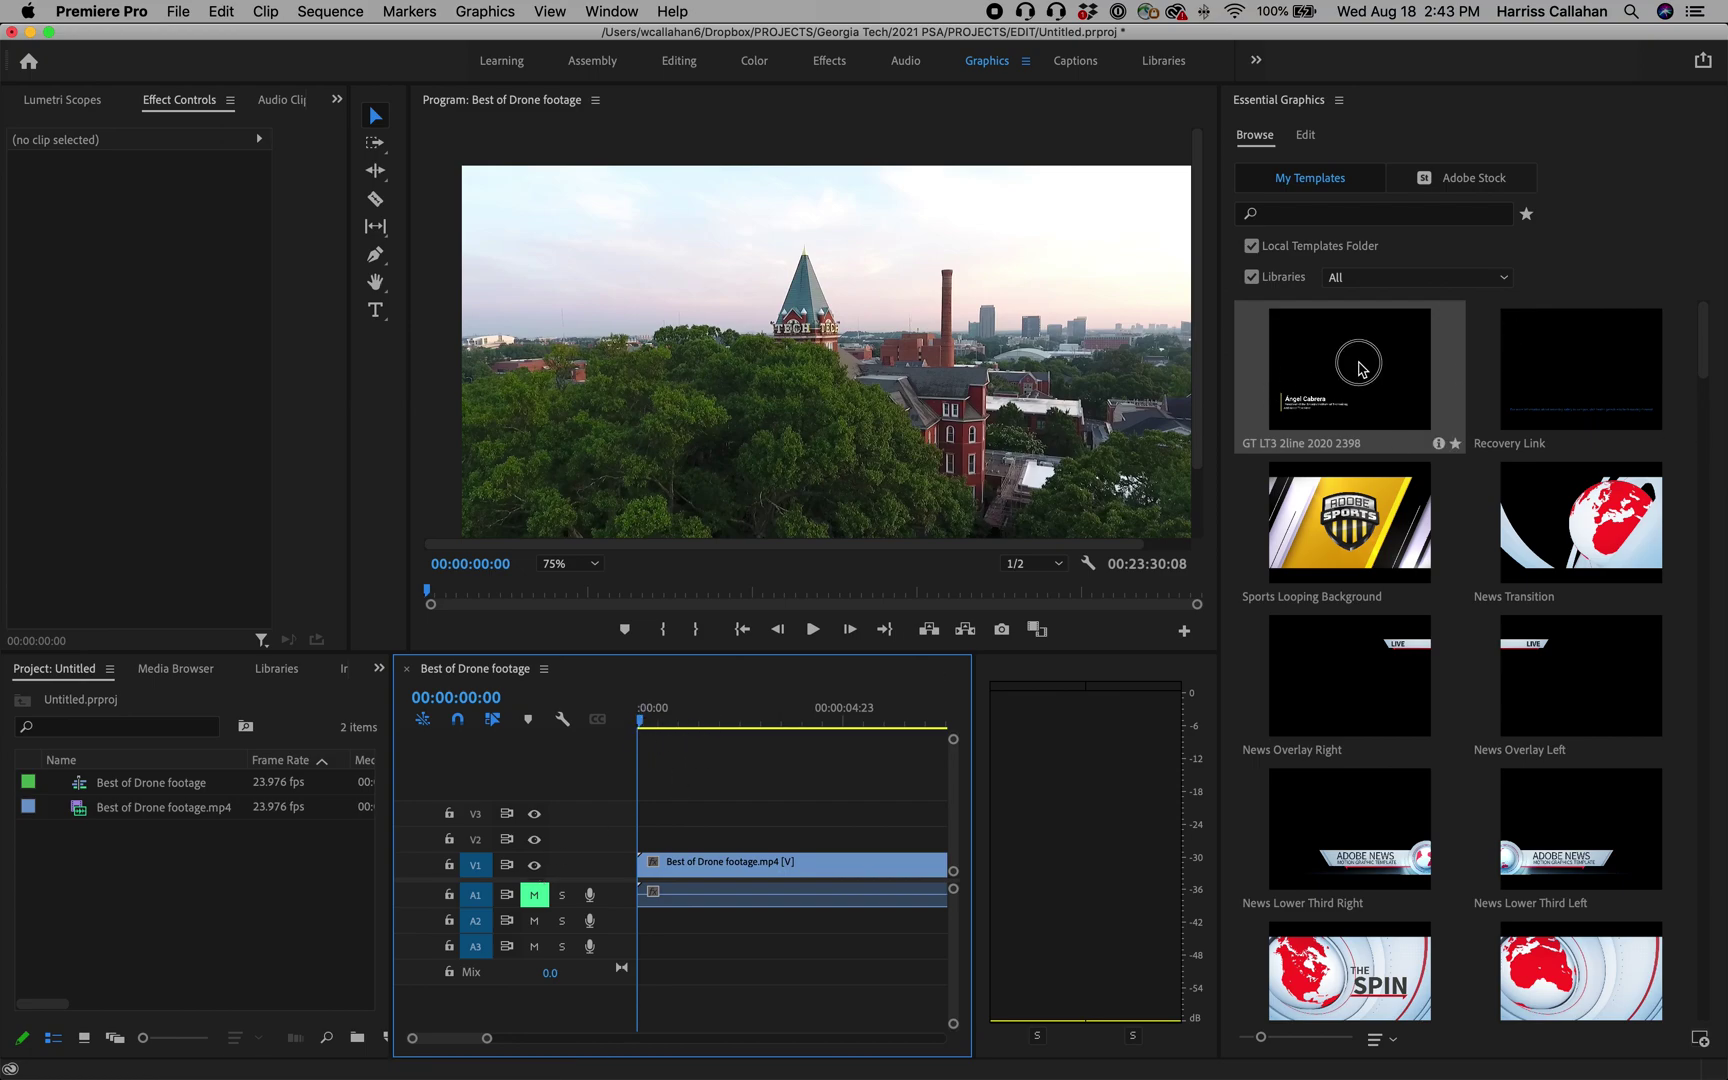
left_click_drag(1359, 366, 638, 840)
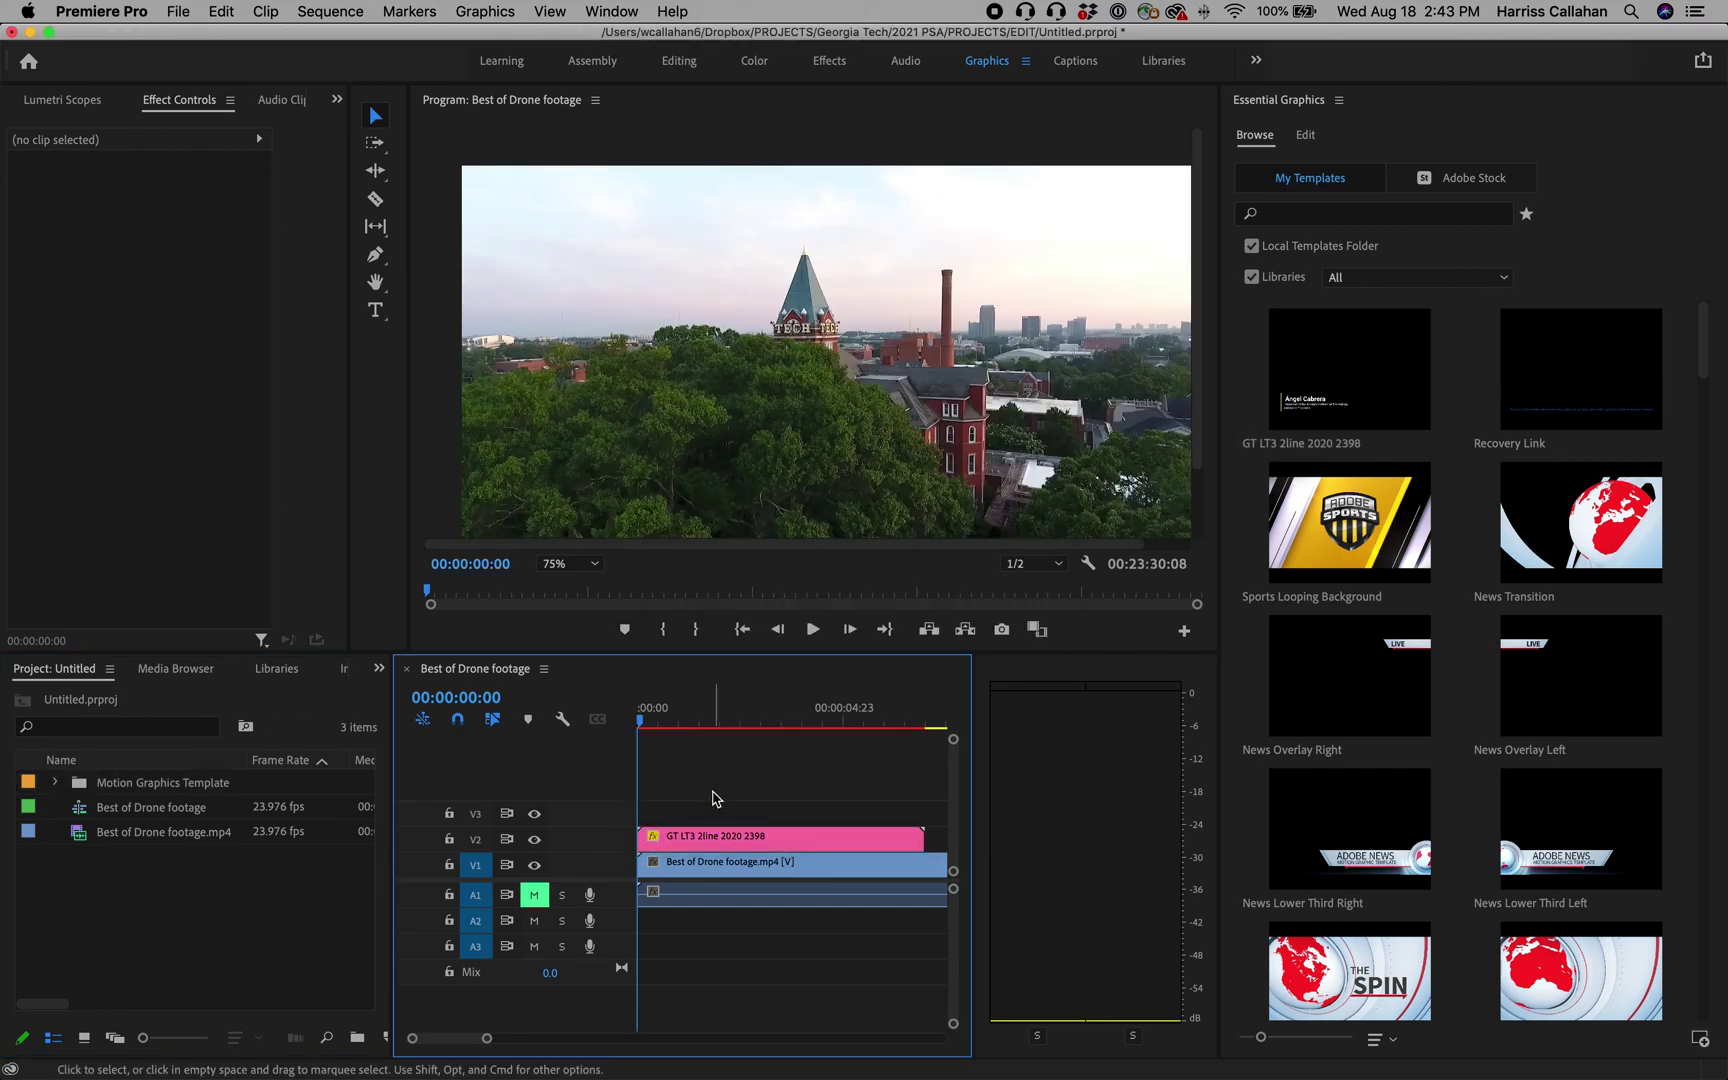
Play the lower third over the footage with the Program monitor zoom changed from 75% to Fit.
left_click_drag(655, 715, 695, 715)
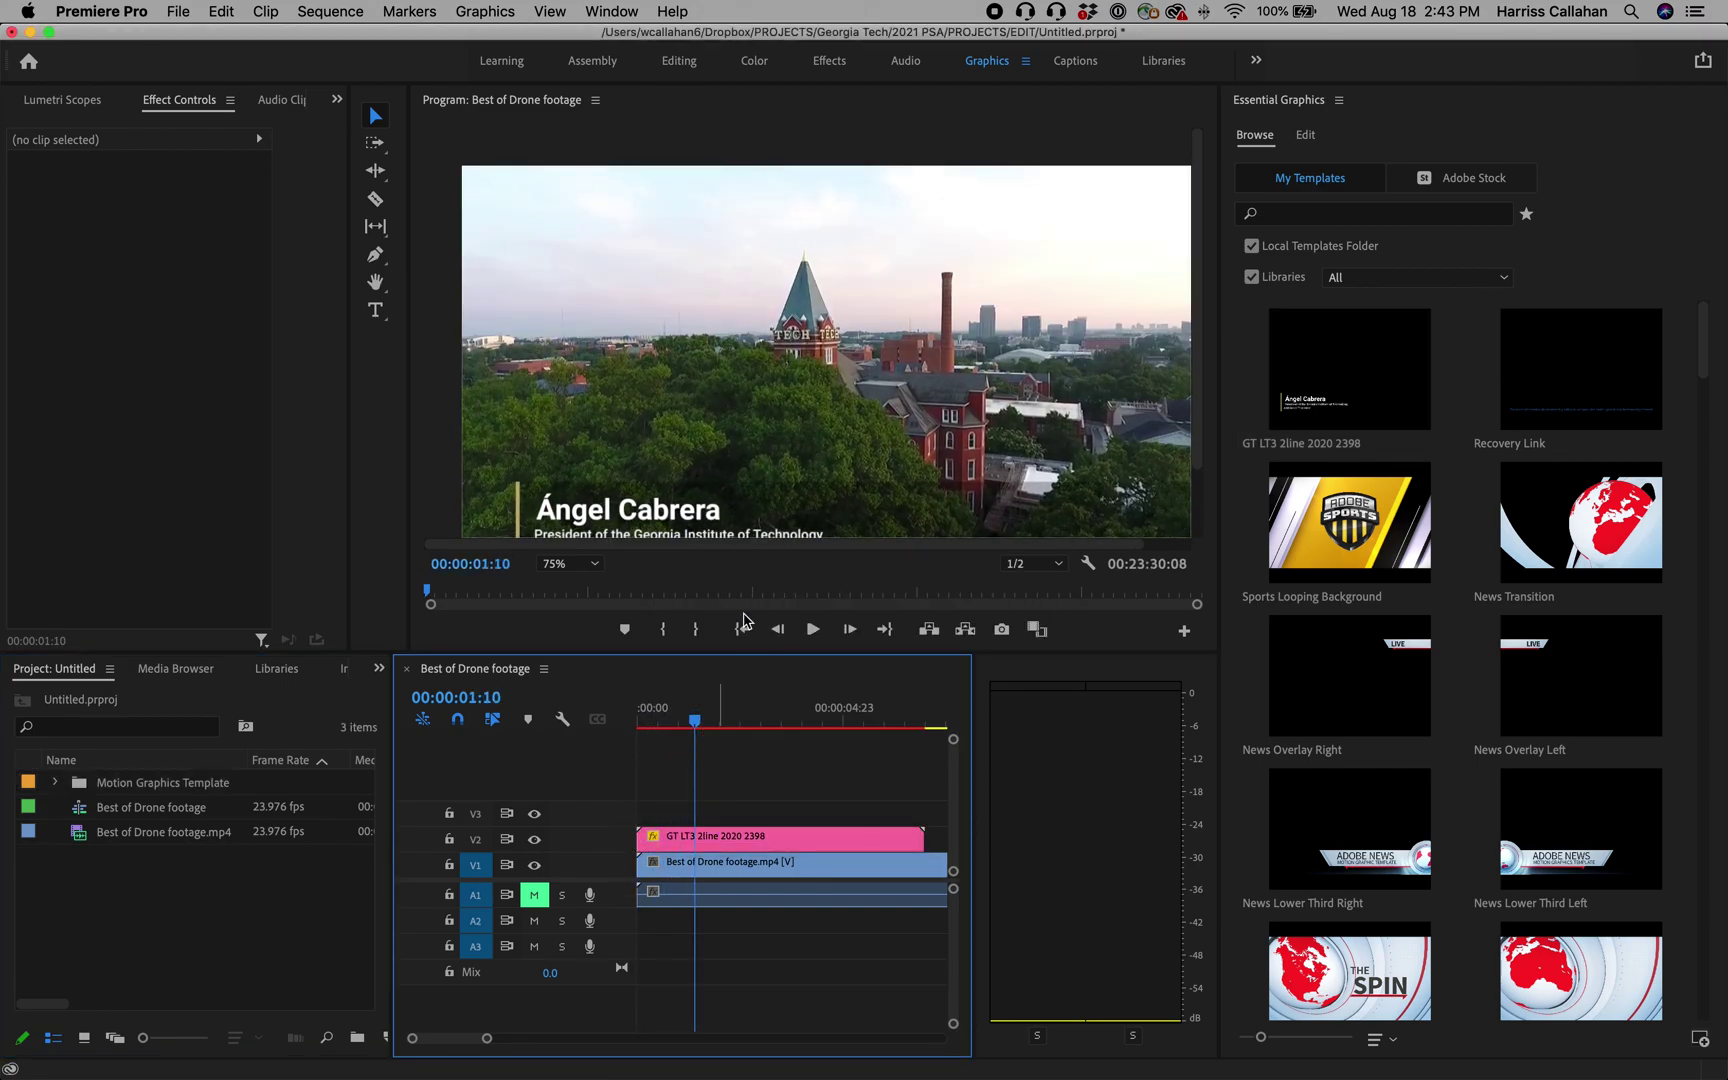
key("space")
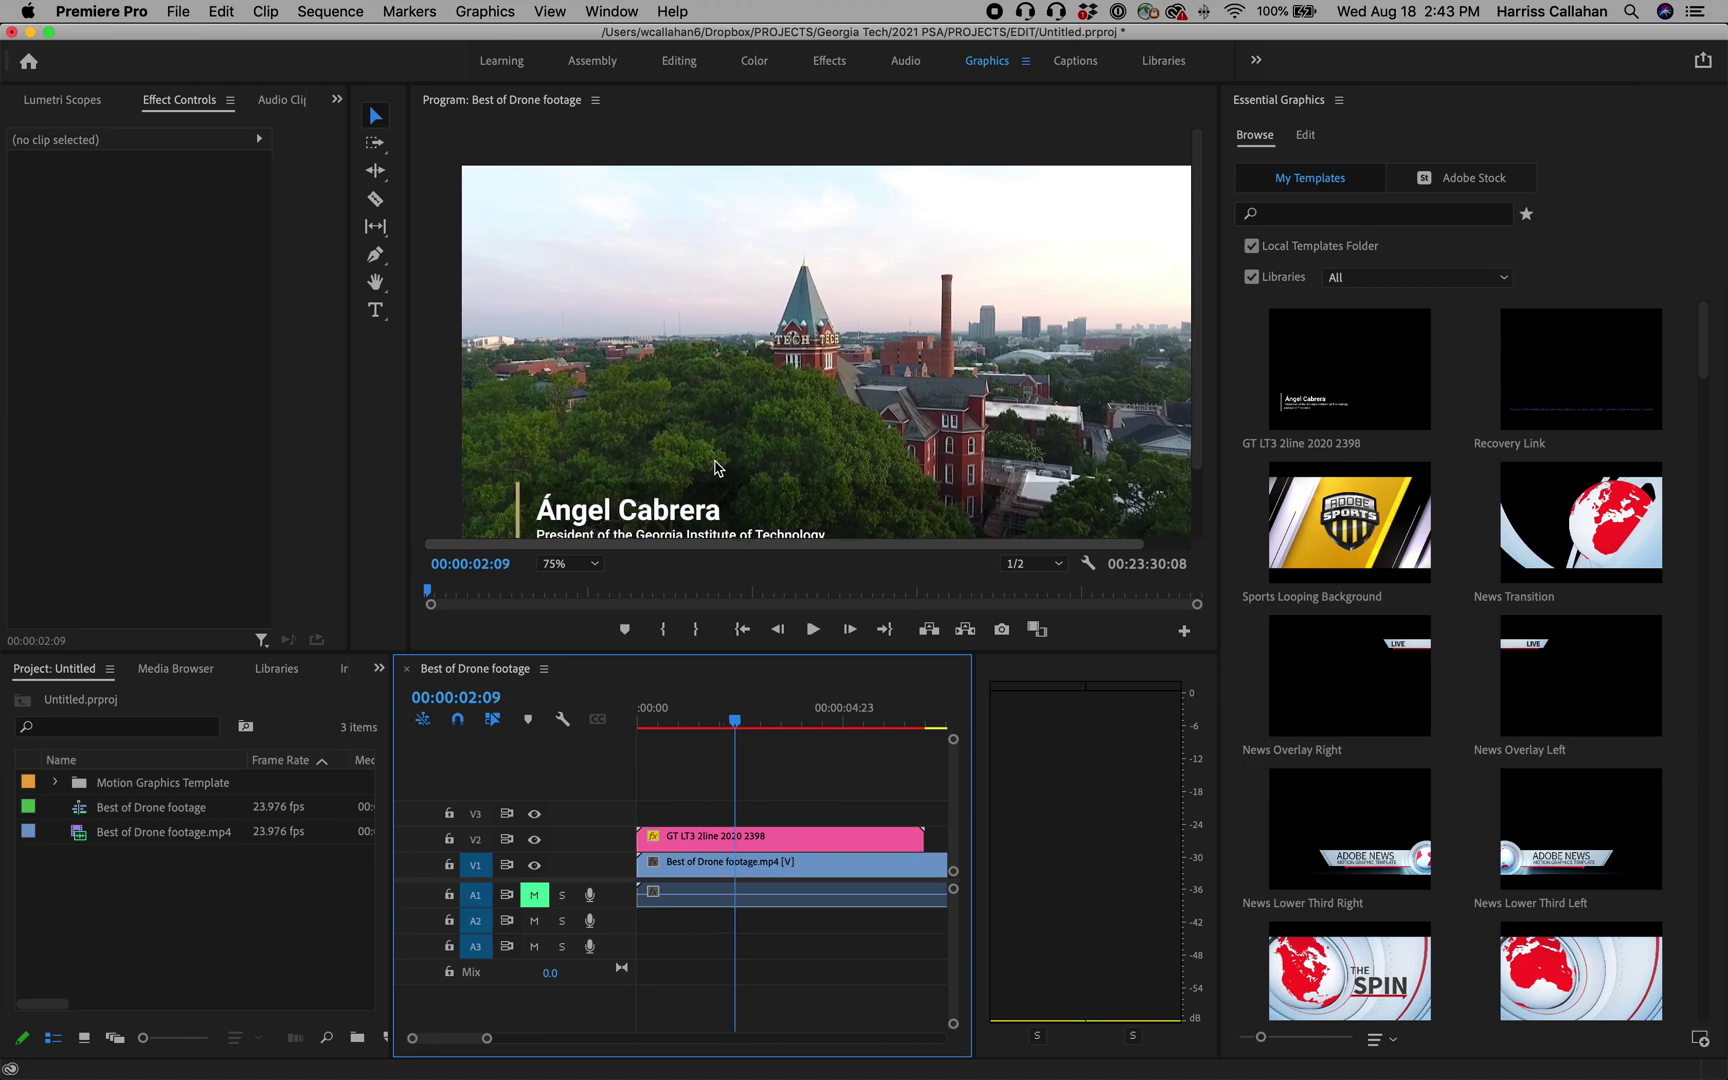
scroll(706, 467, "down", 3)
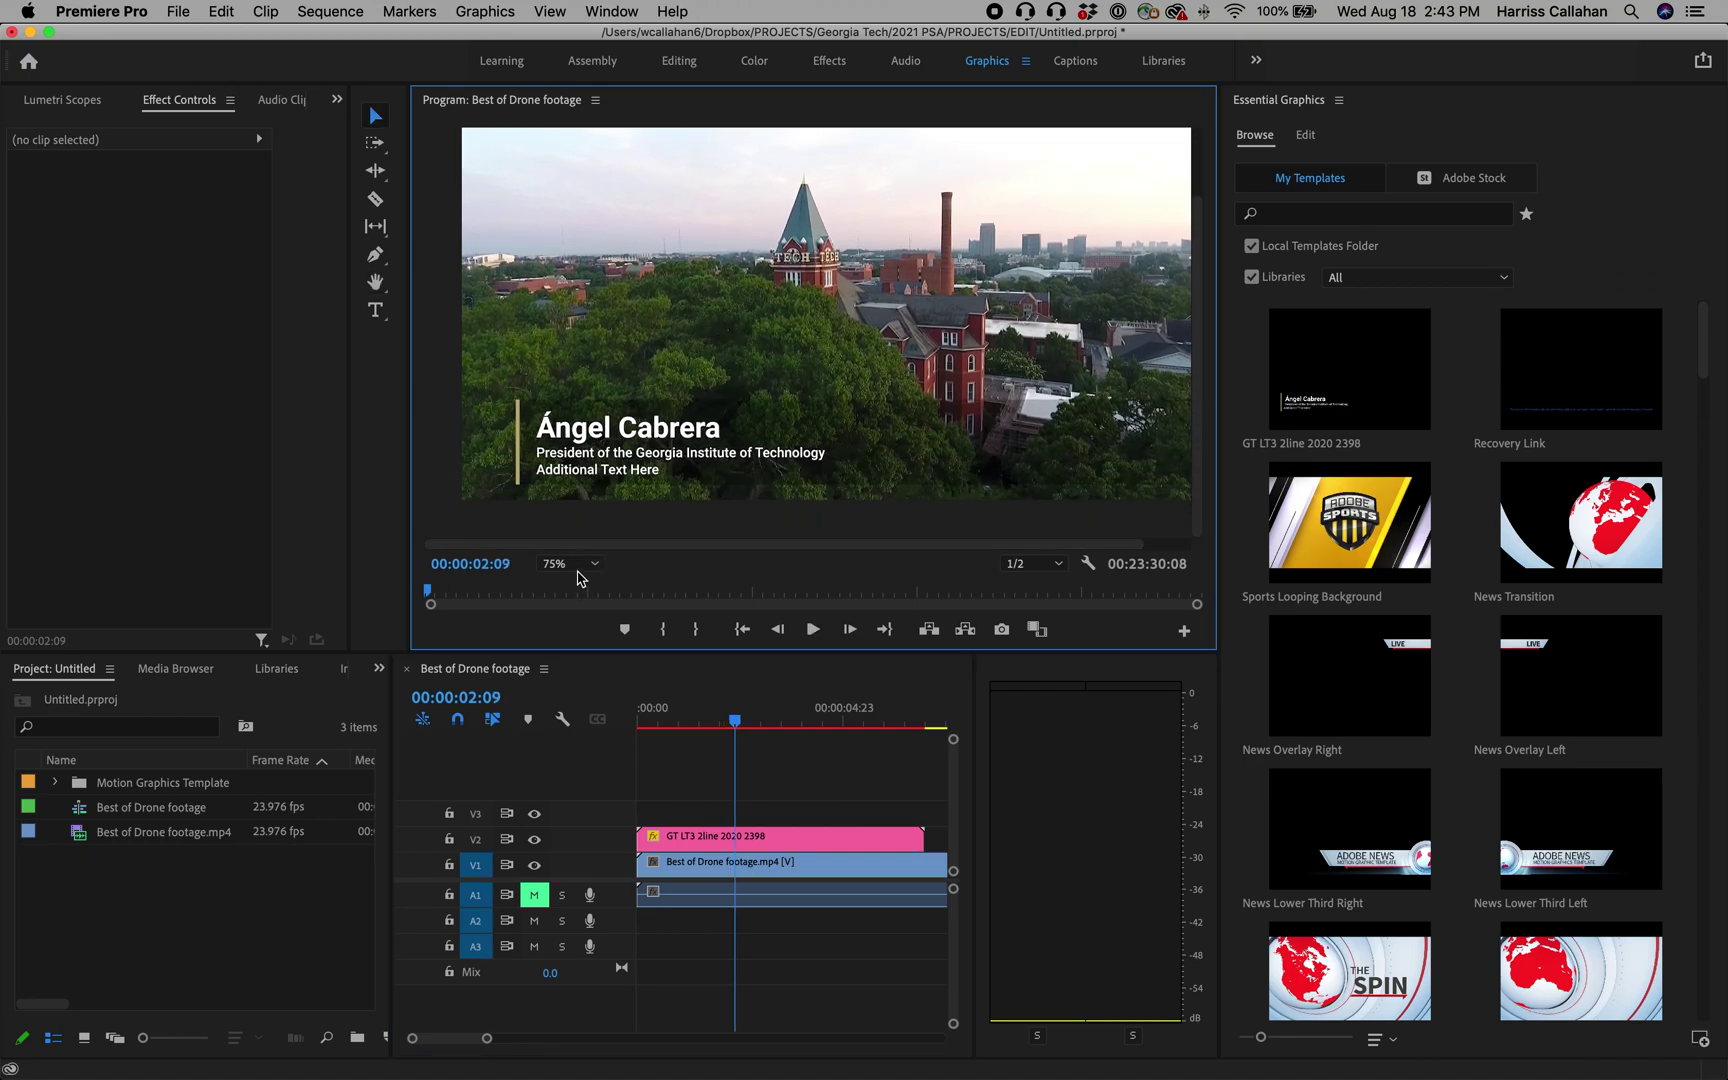
left_click(577, 570)
left_click(575, 592)
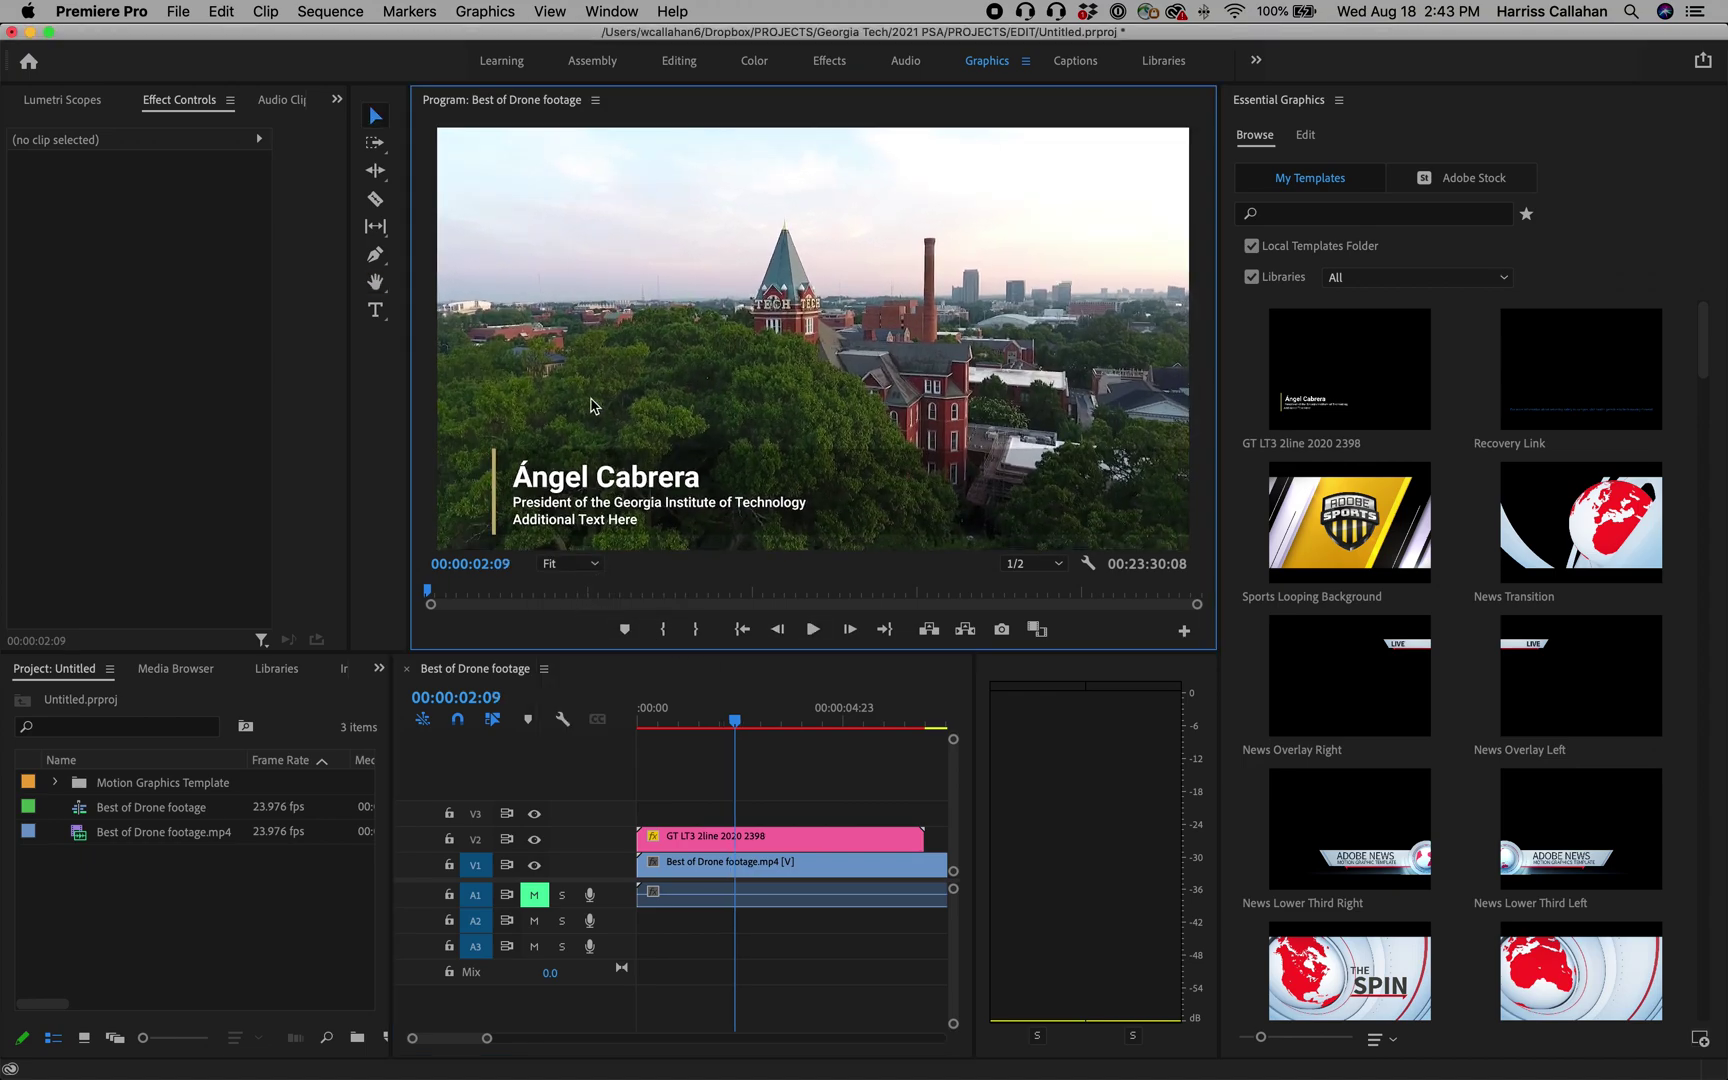
left_click_drag(706, 724, 728, 755)
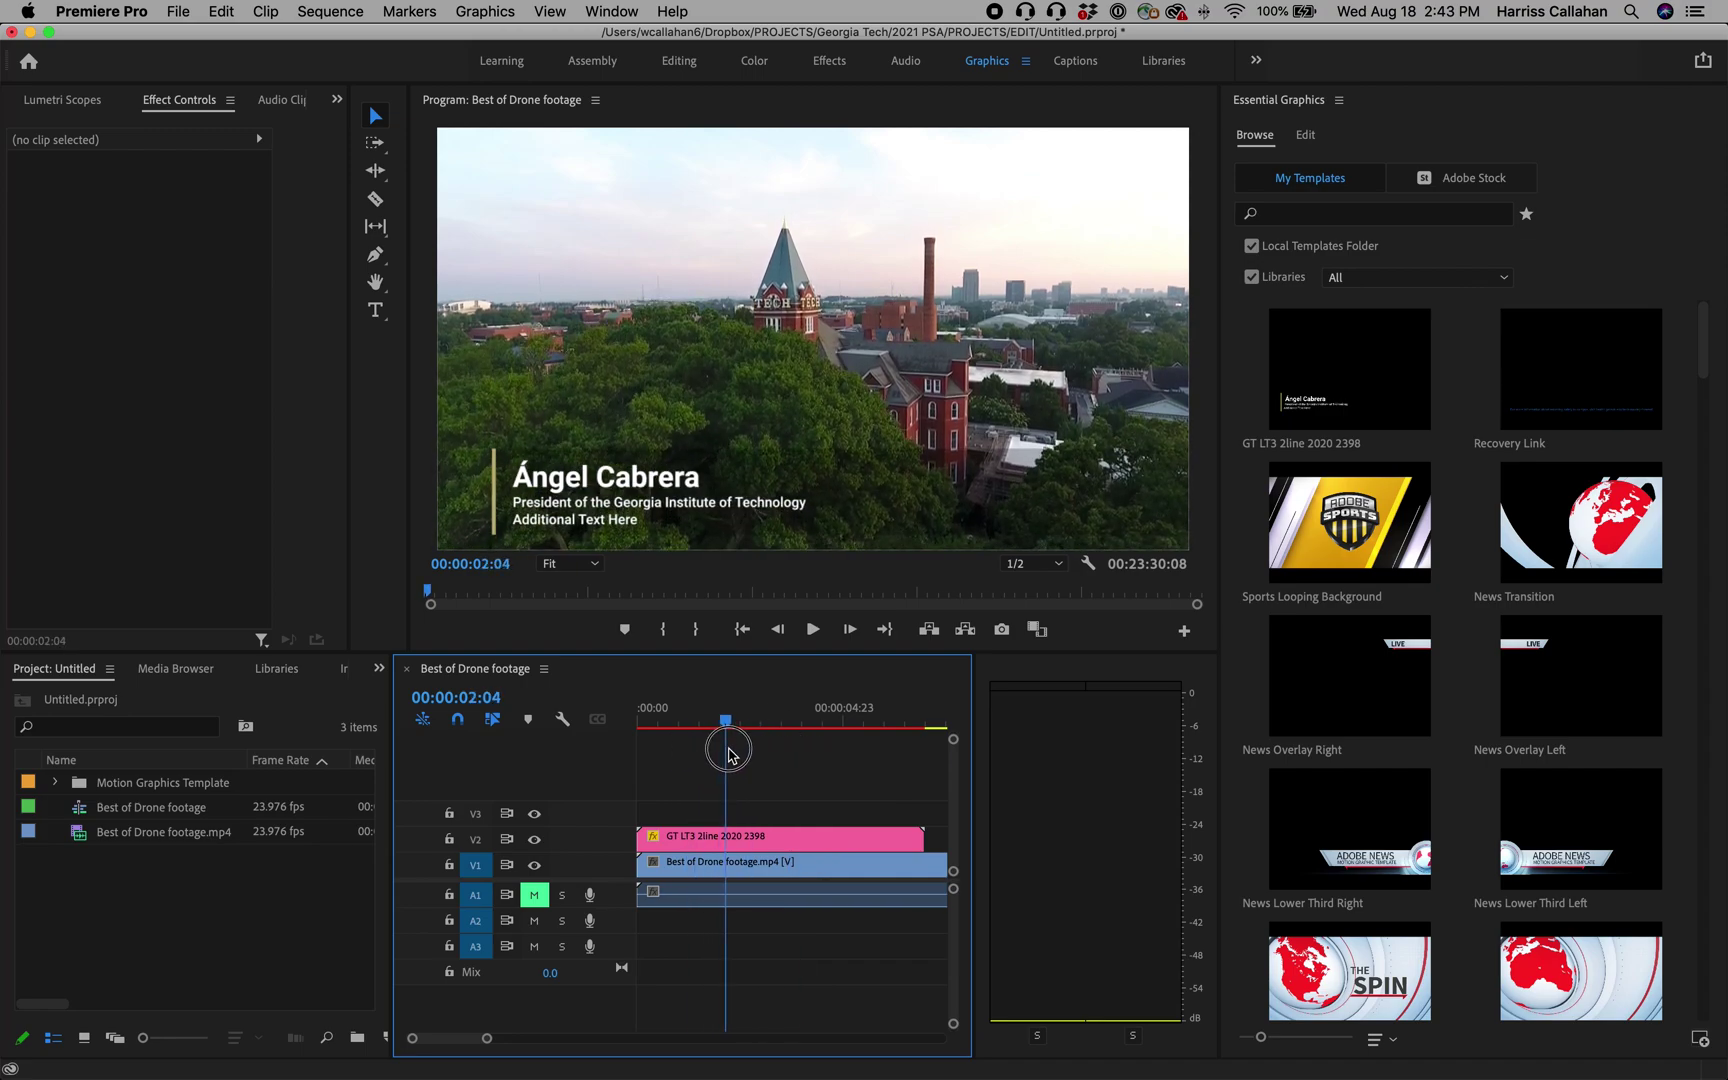
Change the name to 'Institute Communications' and title line 1 to 'Georgia Institute of Technology'.
left_click(703, 845)
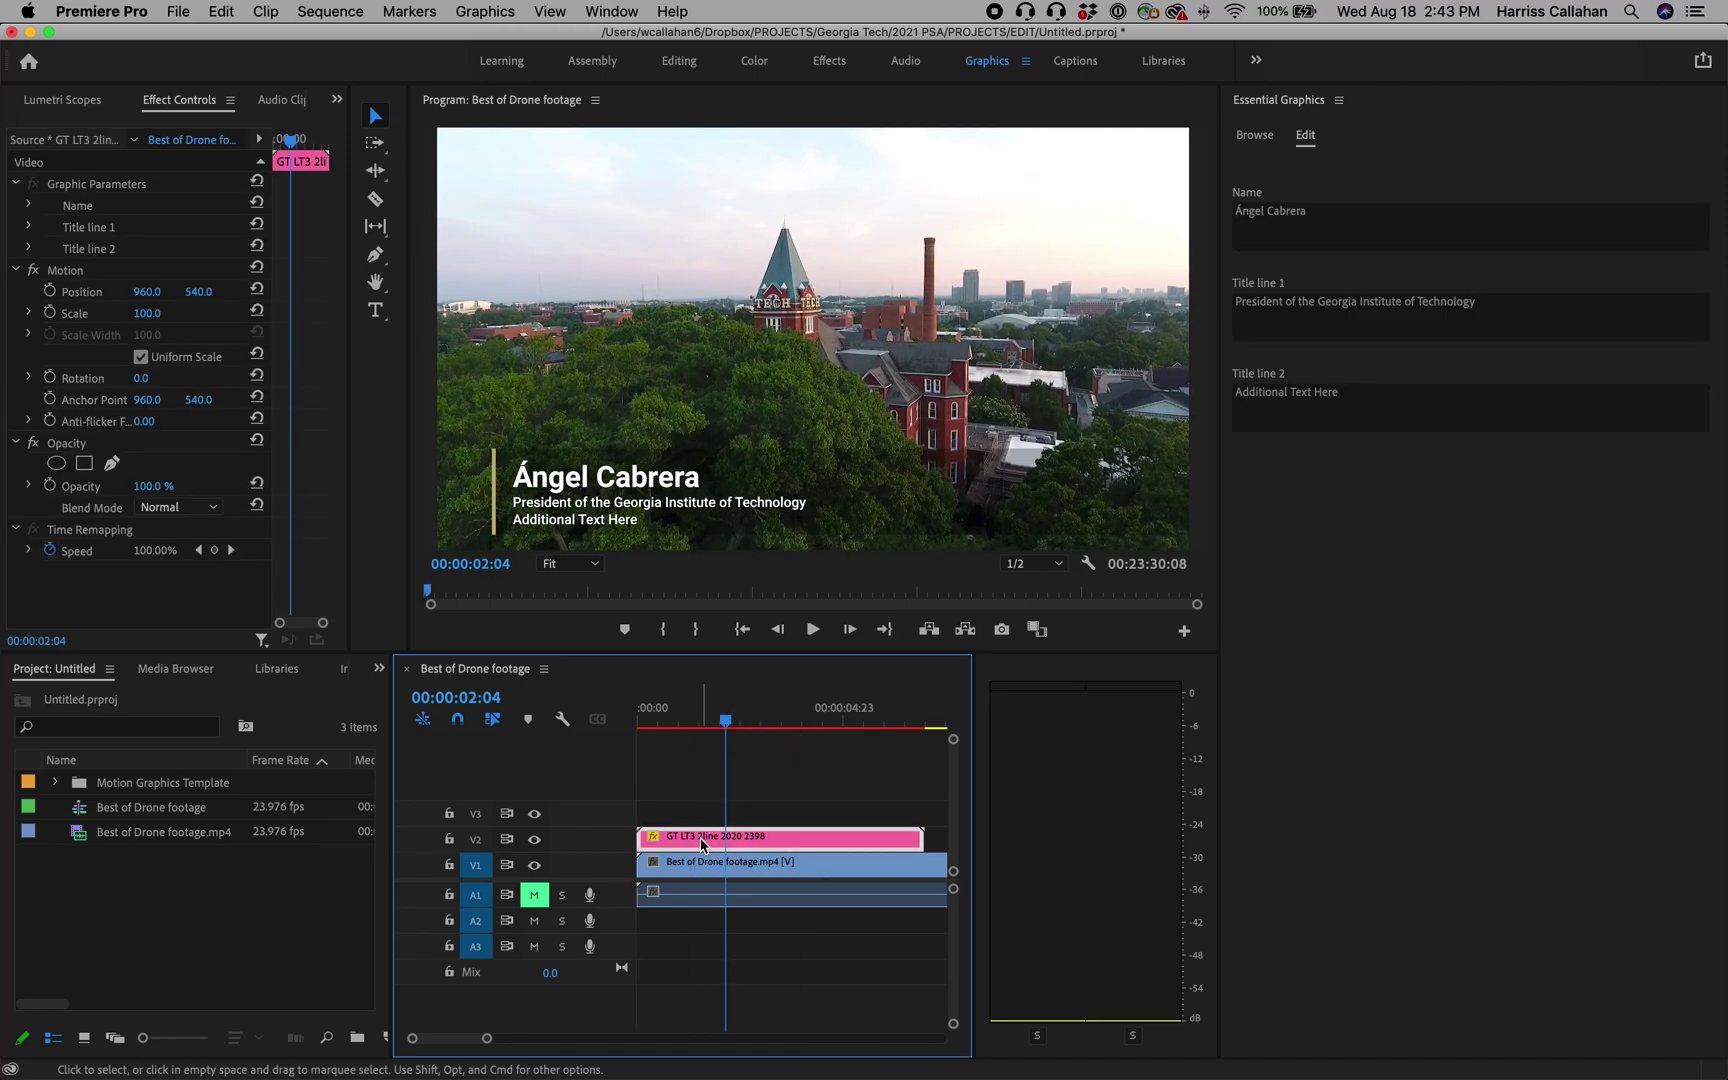
left_click(1345, 220)
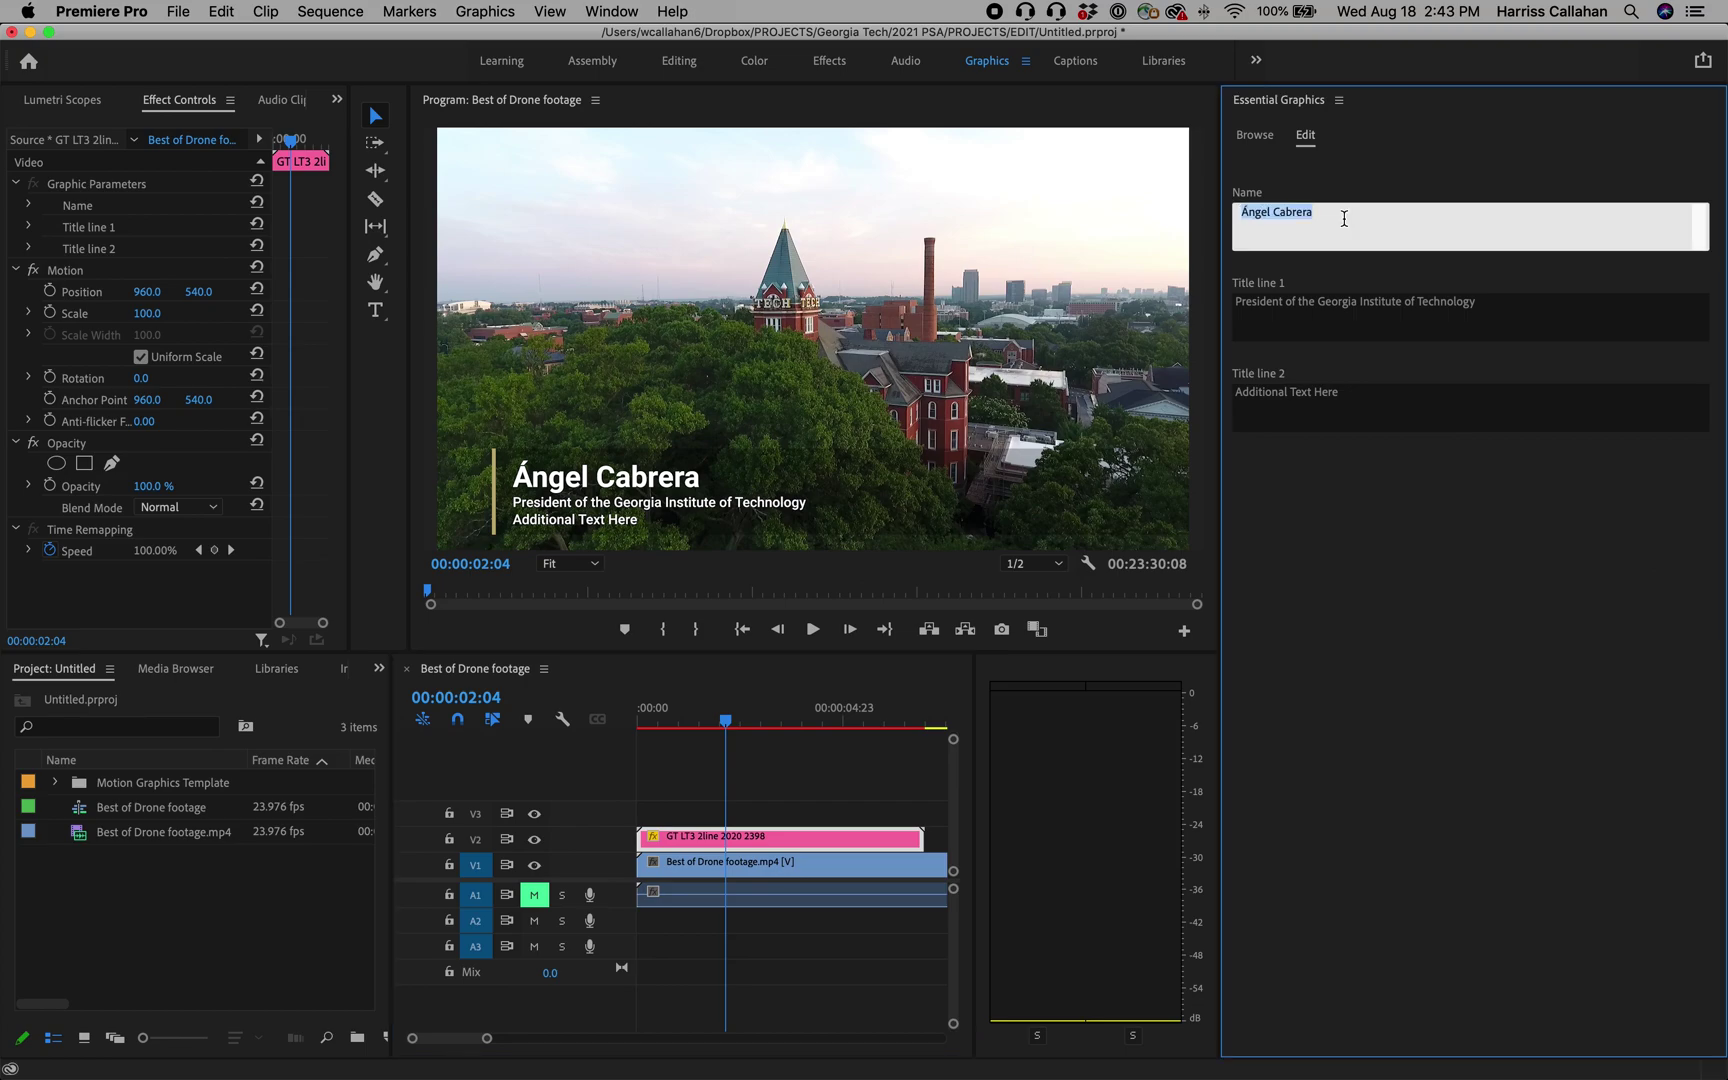
key("BackSpace")
key("Tab")
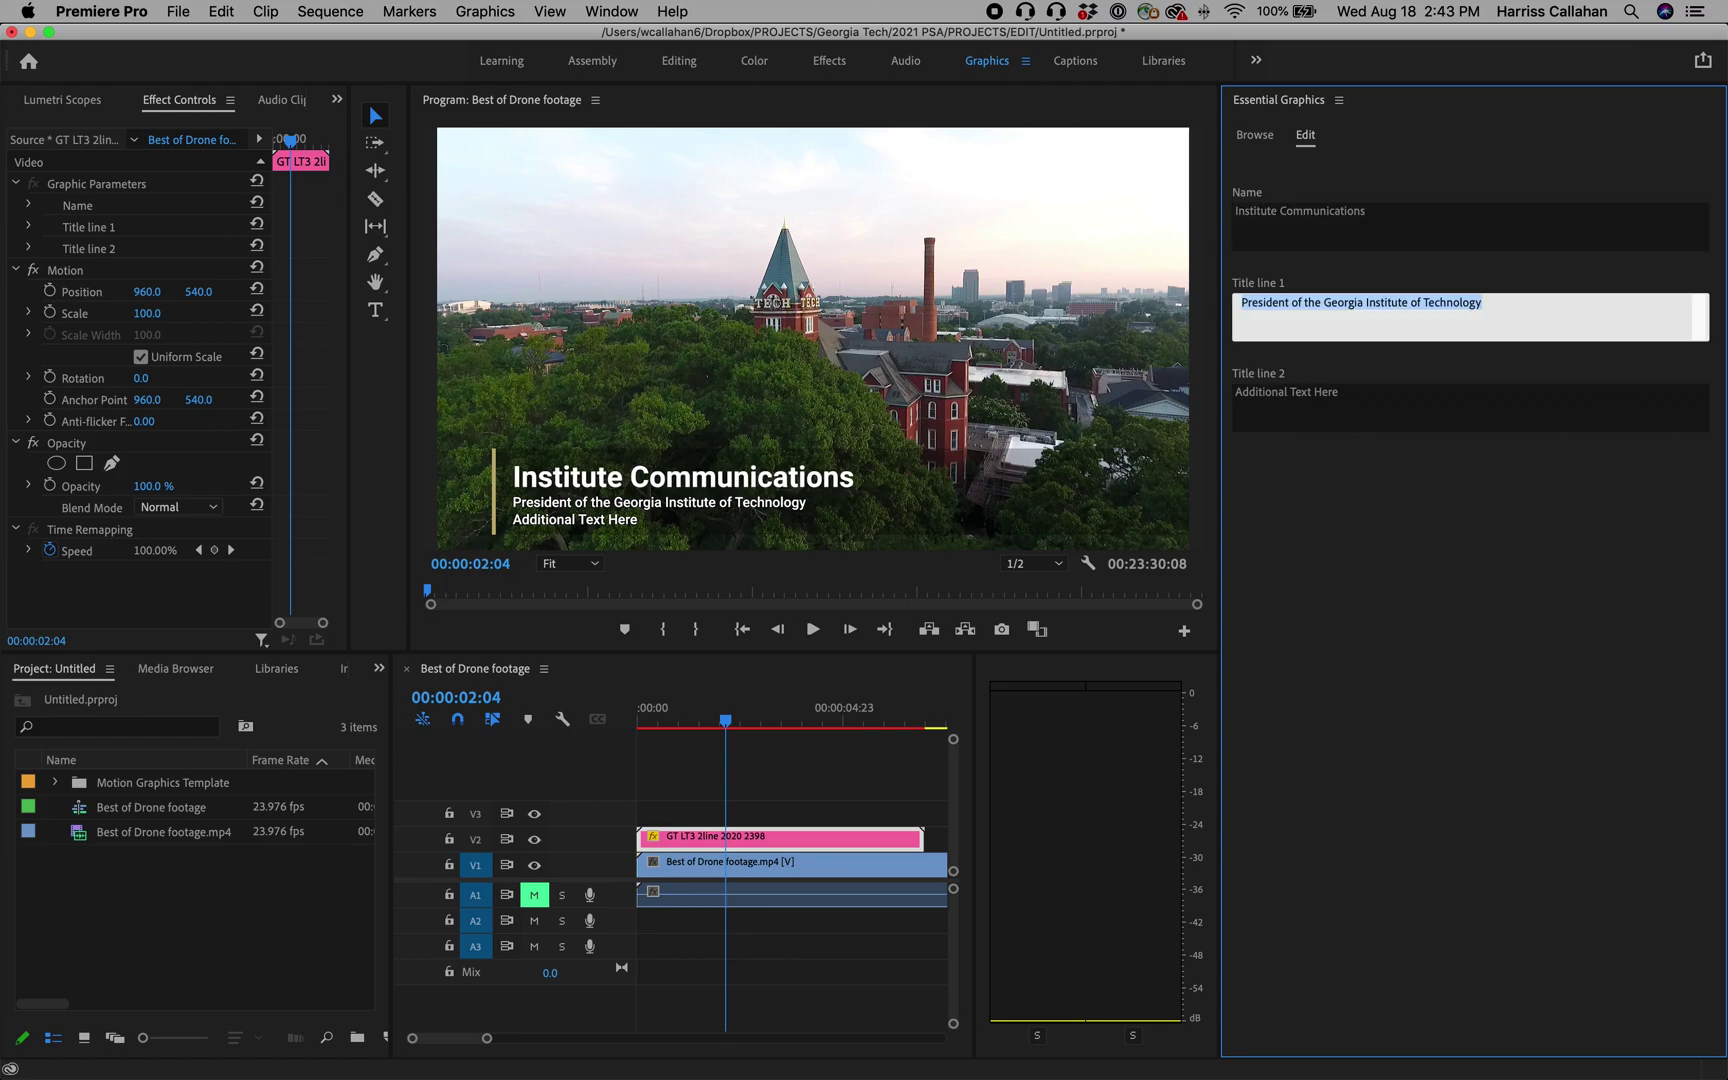
left_click(1241, 302)
left_click(1327, 305, "shift")
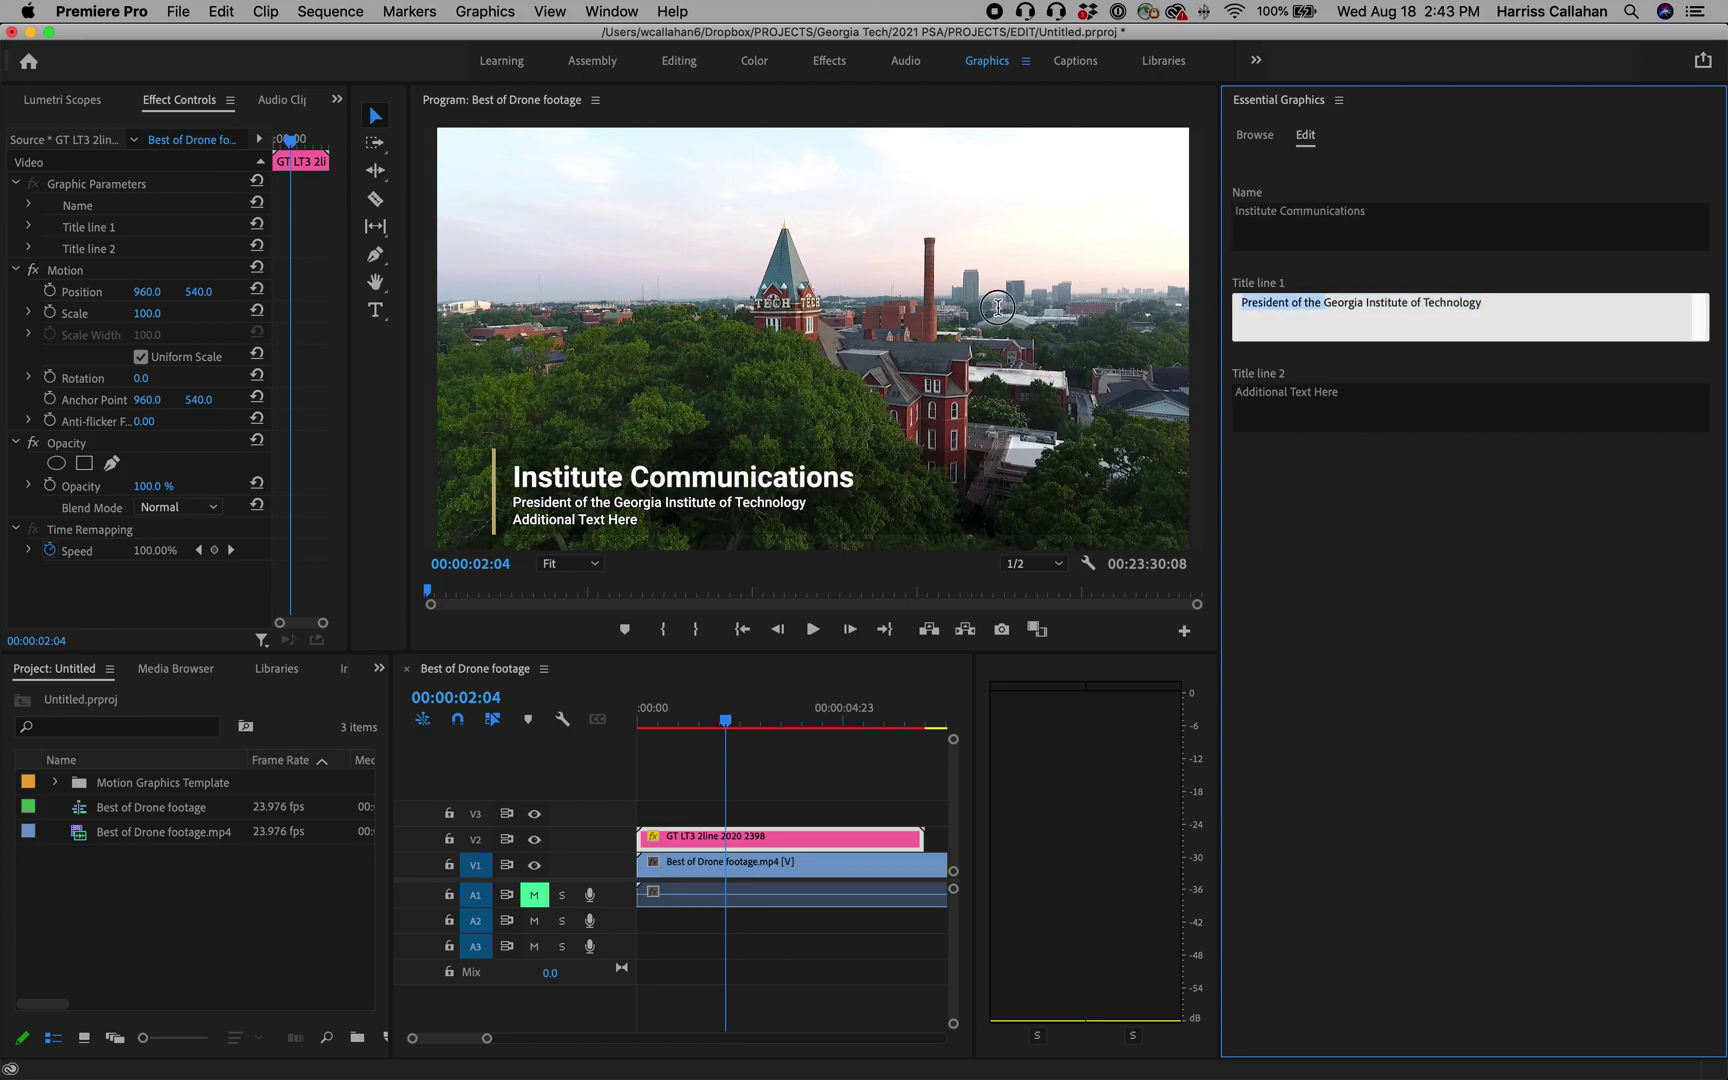
key("BackSpace")
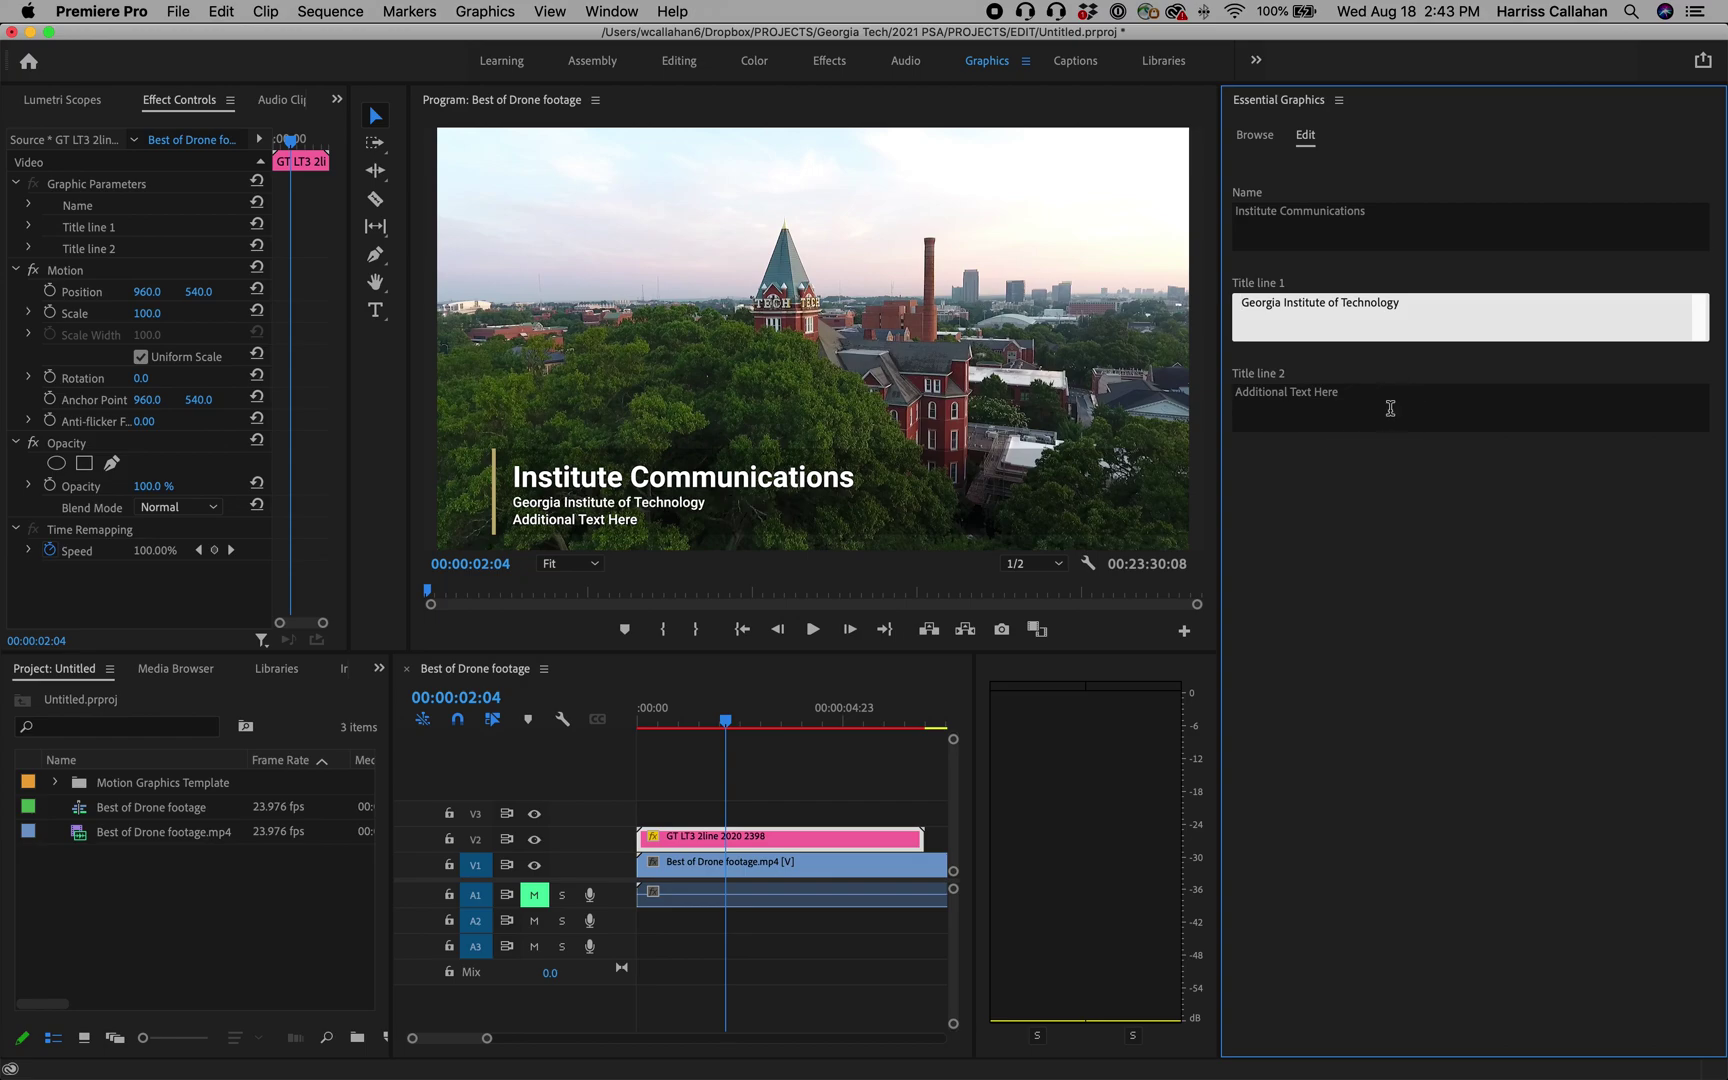
Replace title line 2 with 'We can change this text here!'.
left_click(1394, 410)
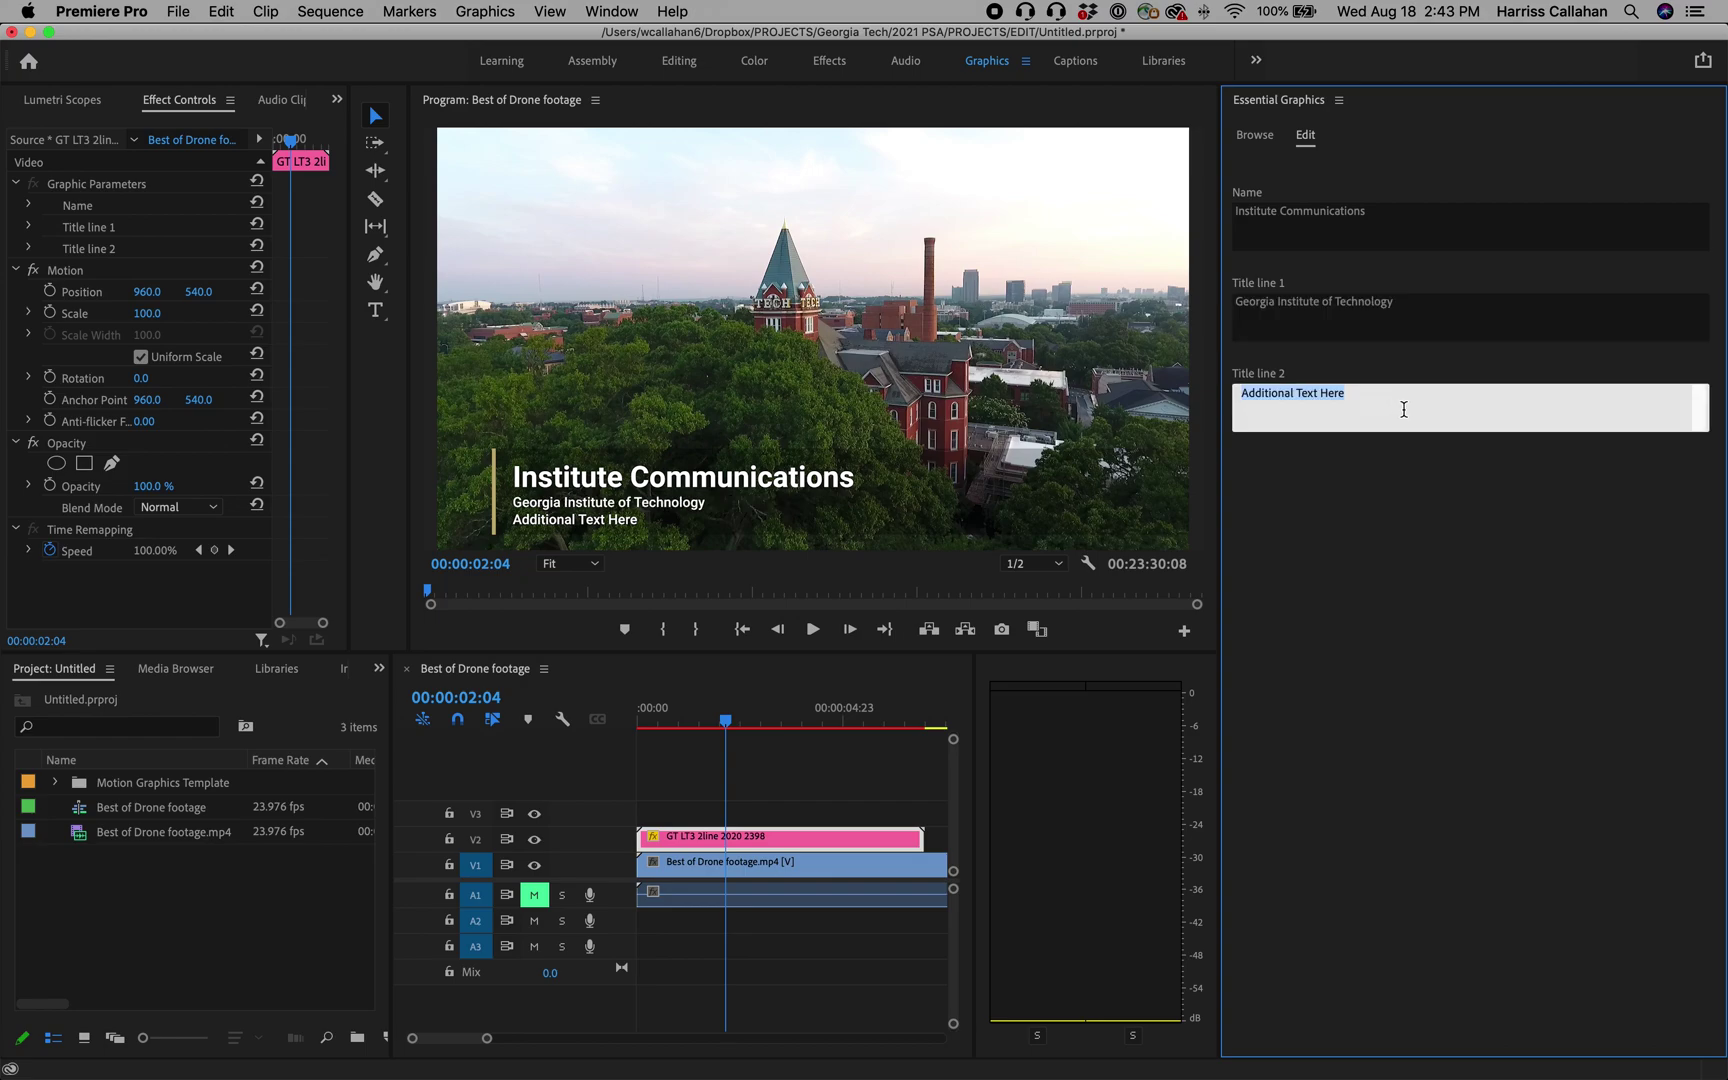
type("We can change this text here")
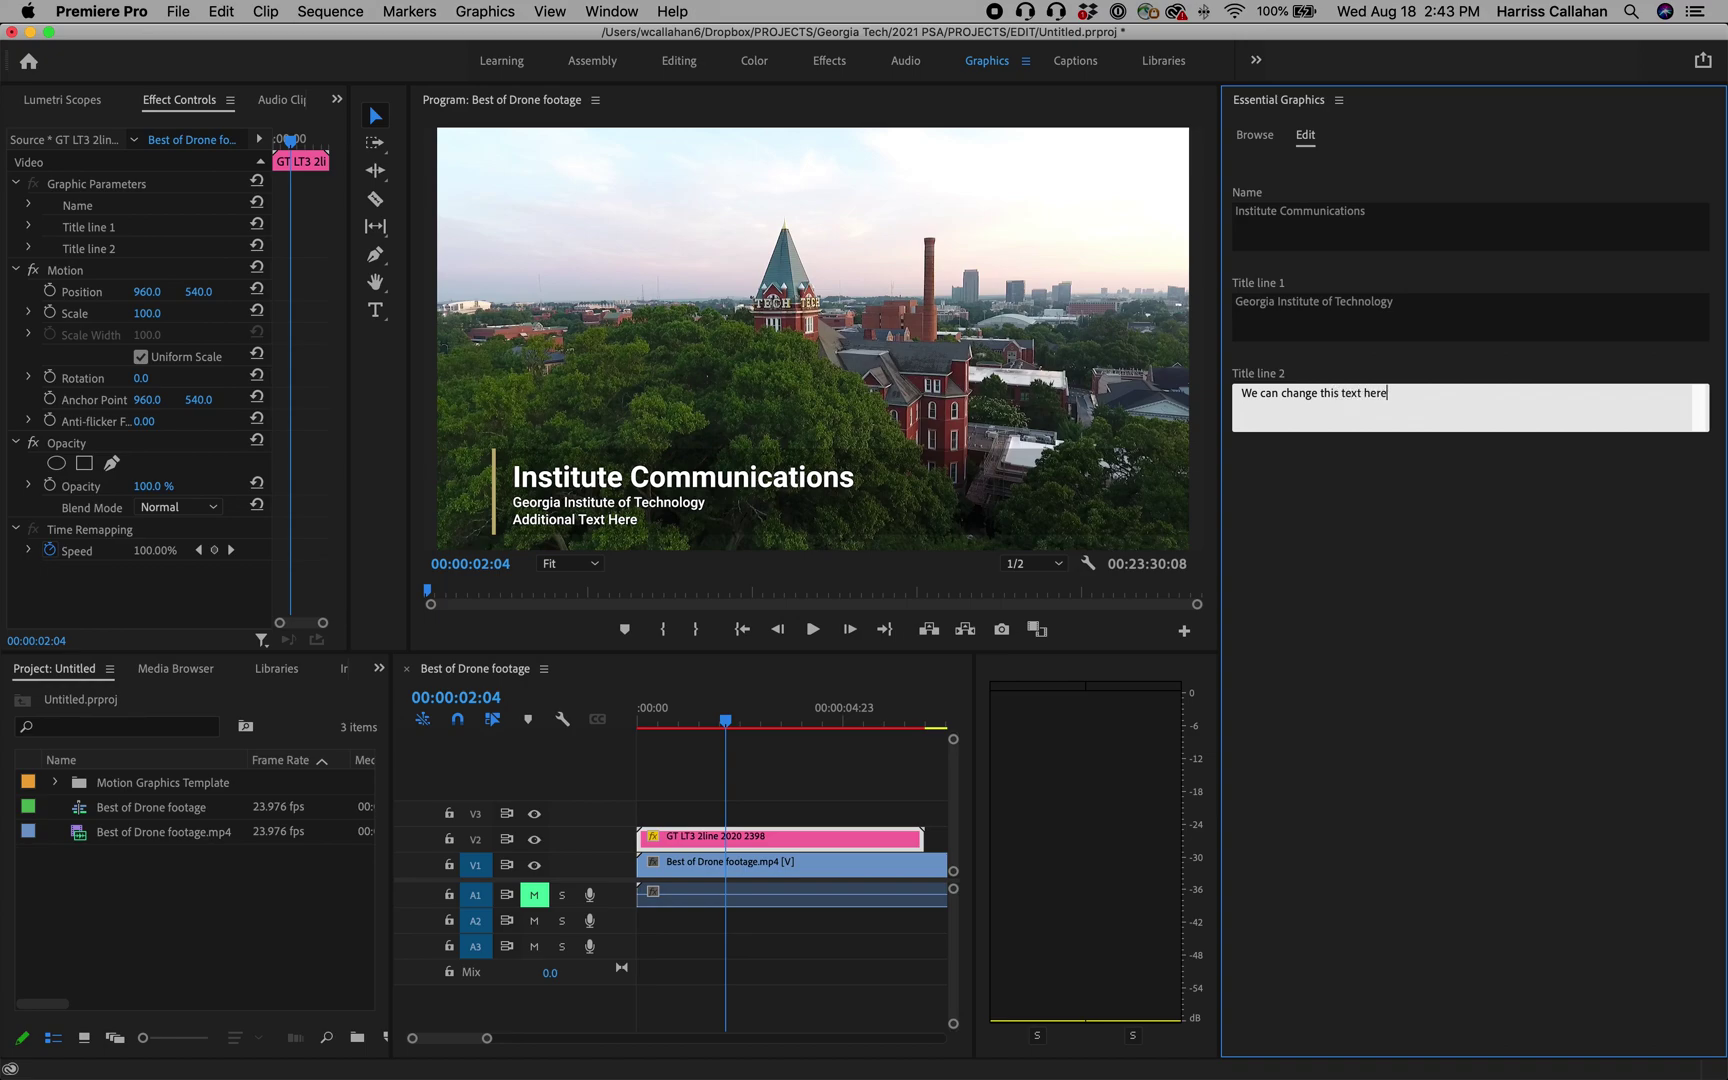
type("!")
left_click(1346, 702)
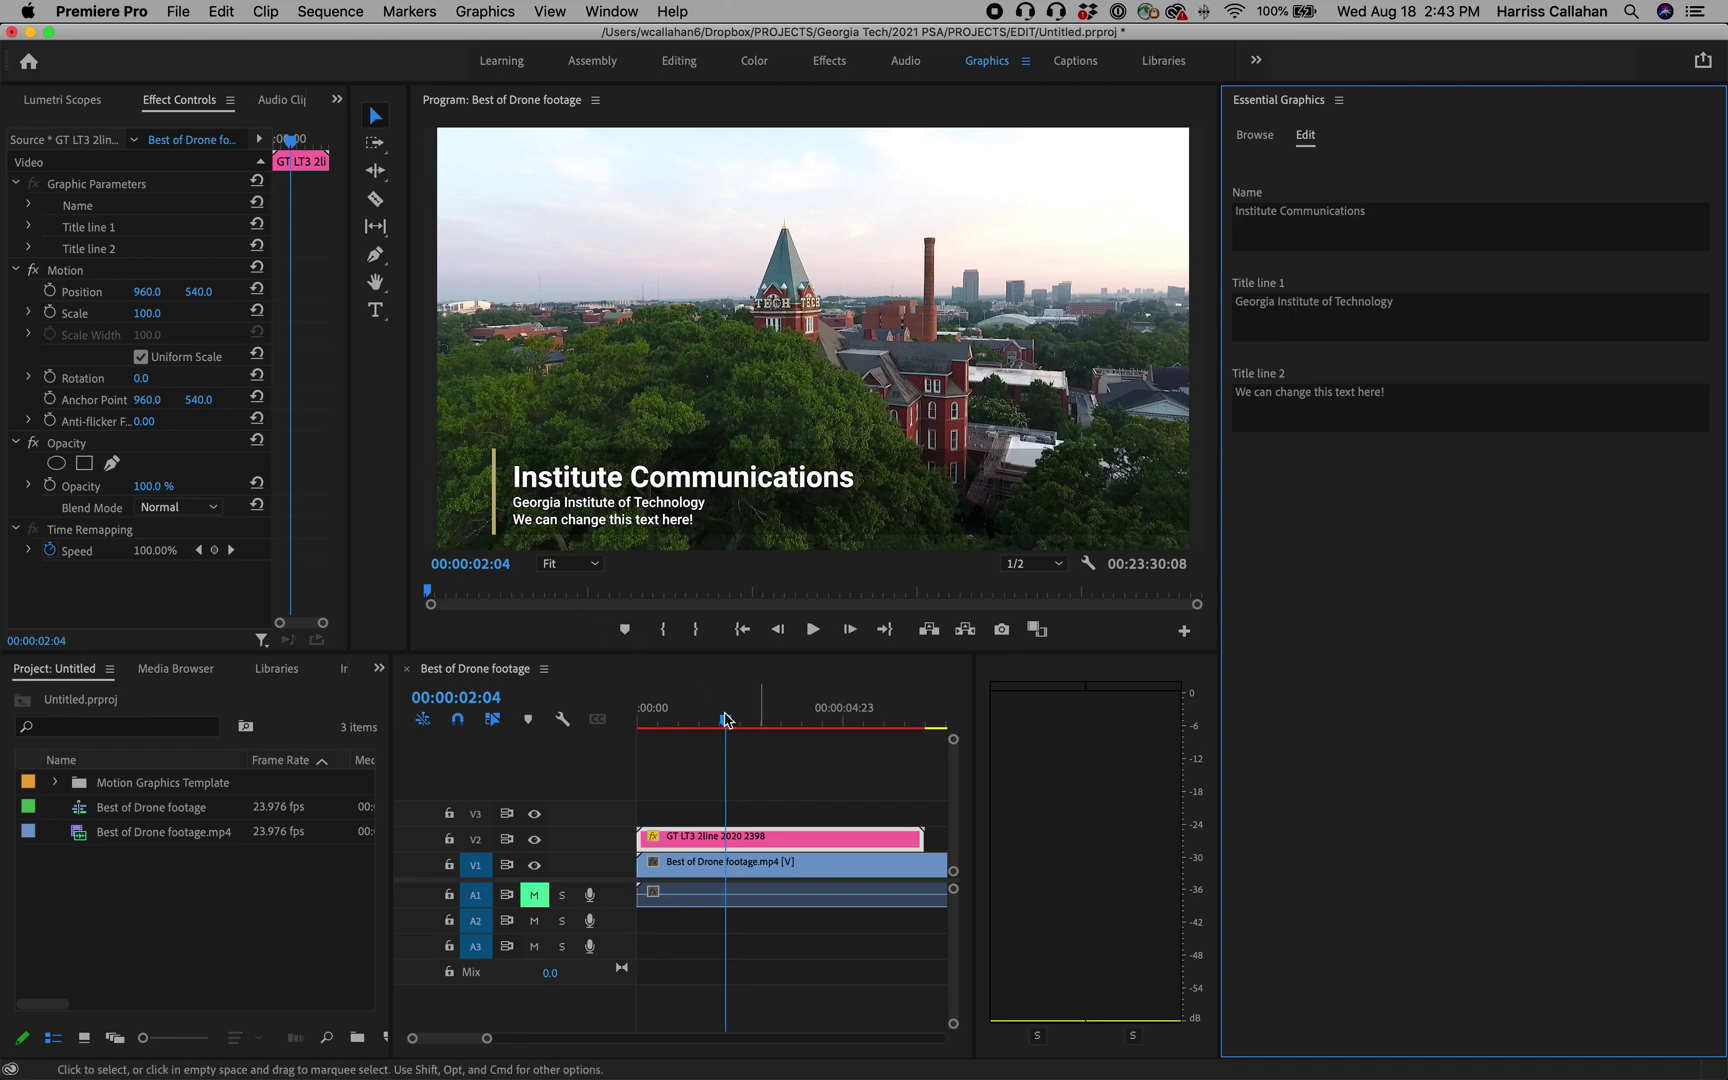
Split the V2 lower third at the playhead with Cmd+K and trim the second piece's start.
left_click_drag(705, 722, 752, 768)
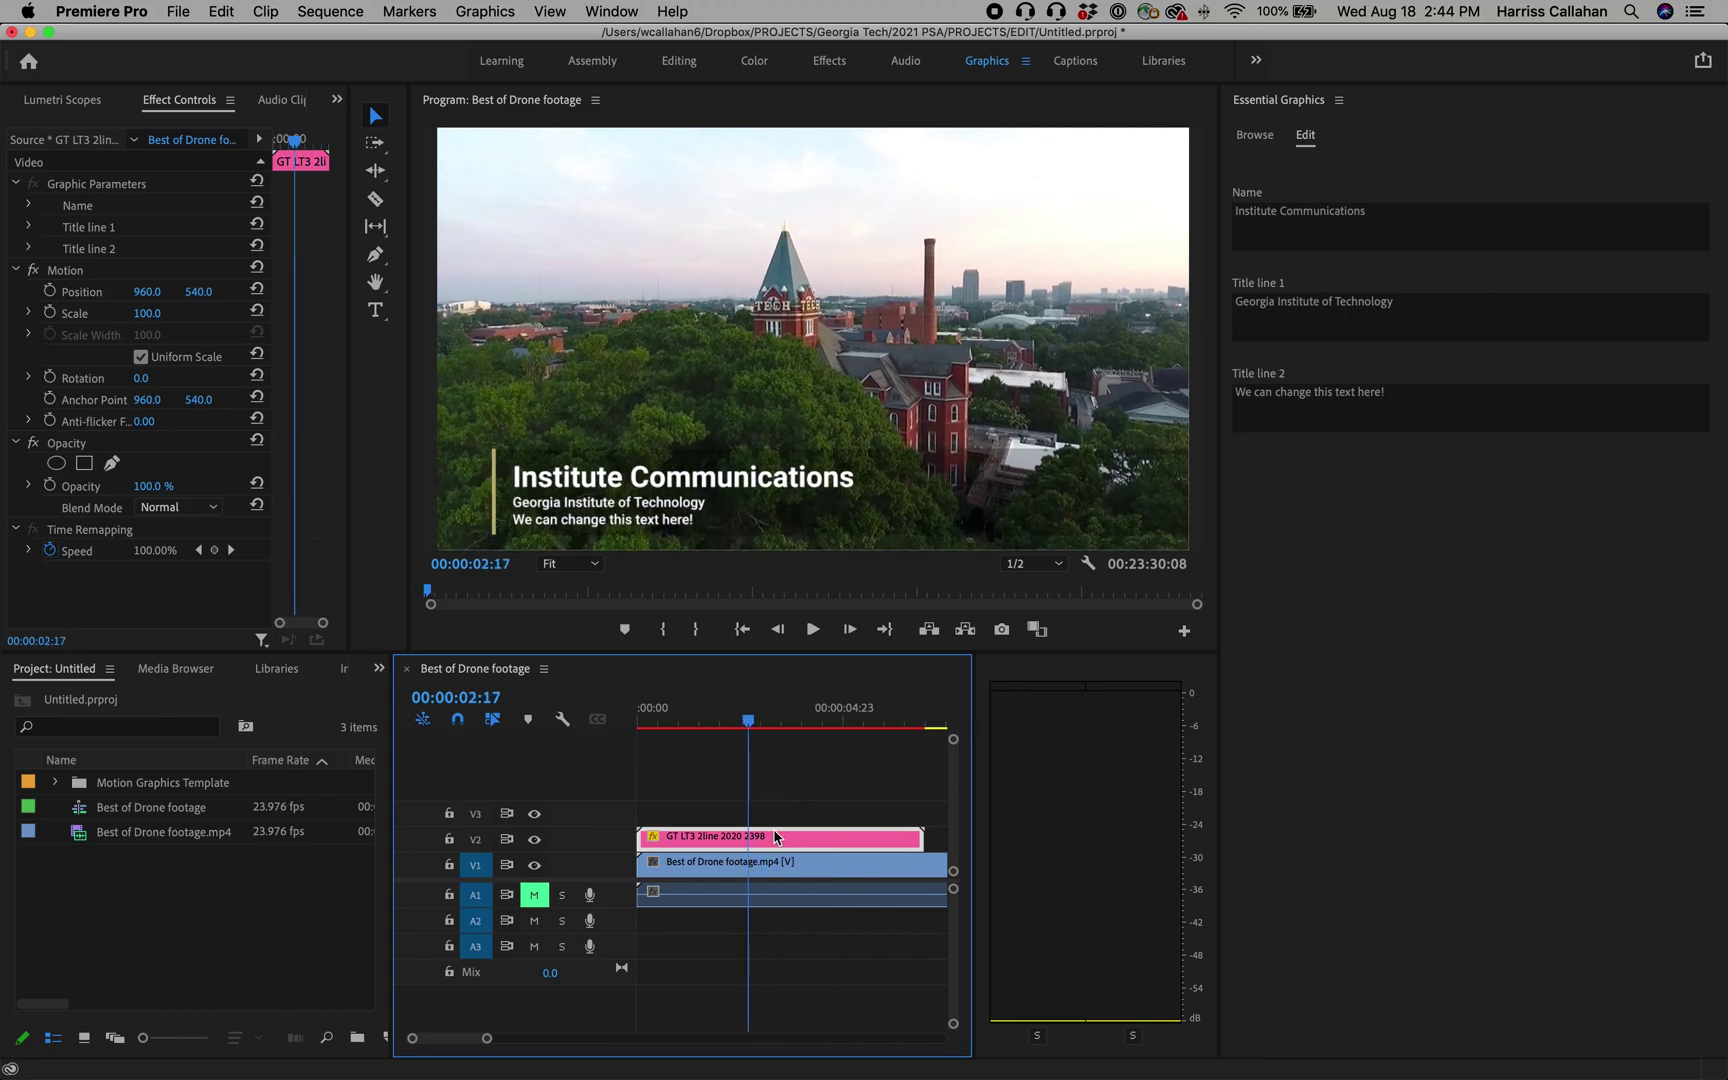
key("super+k")
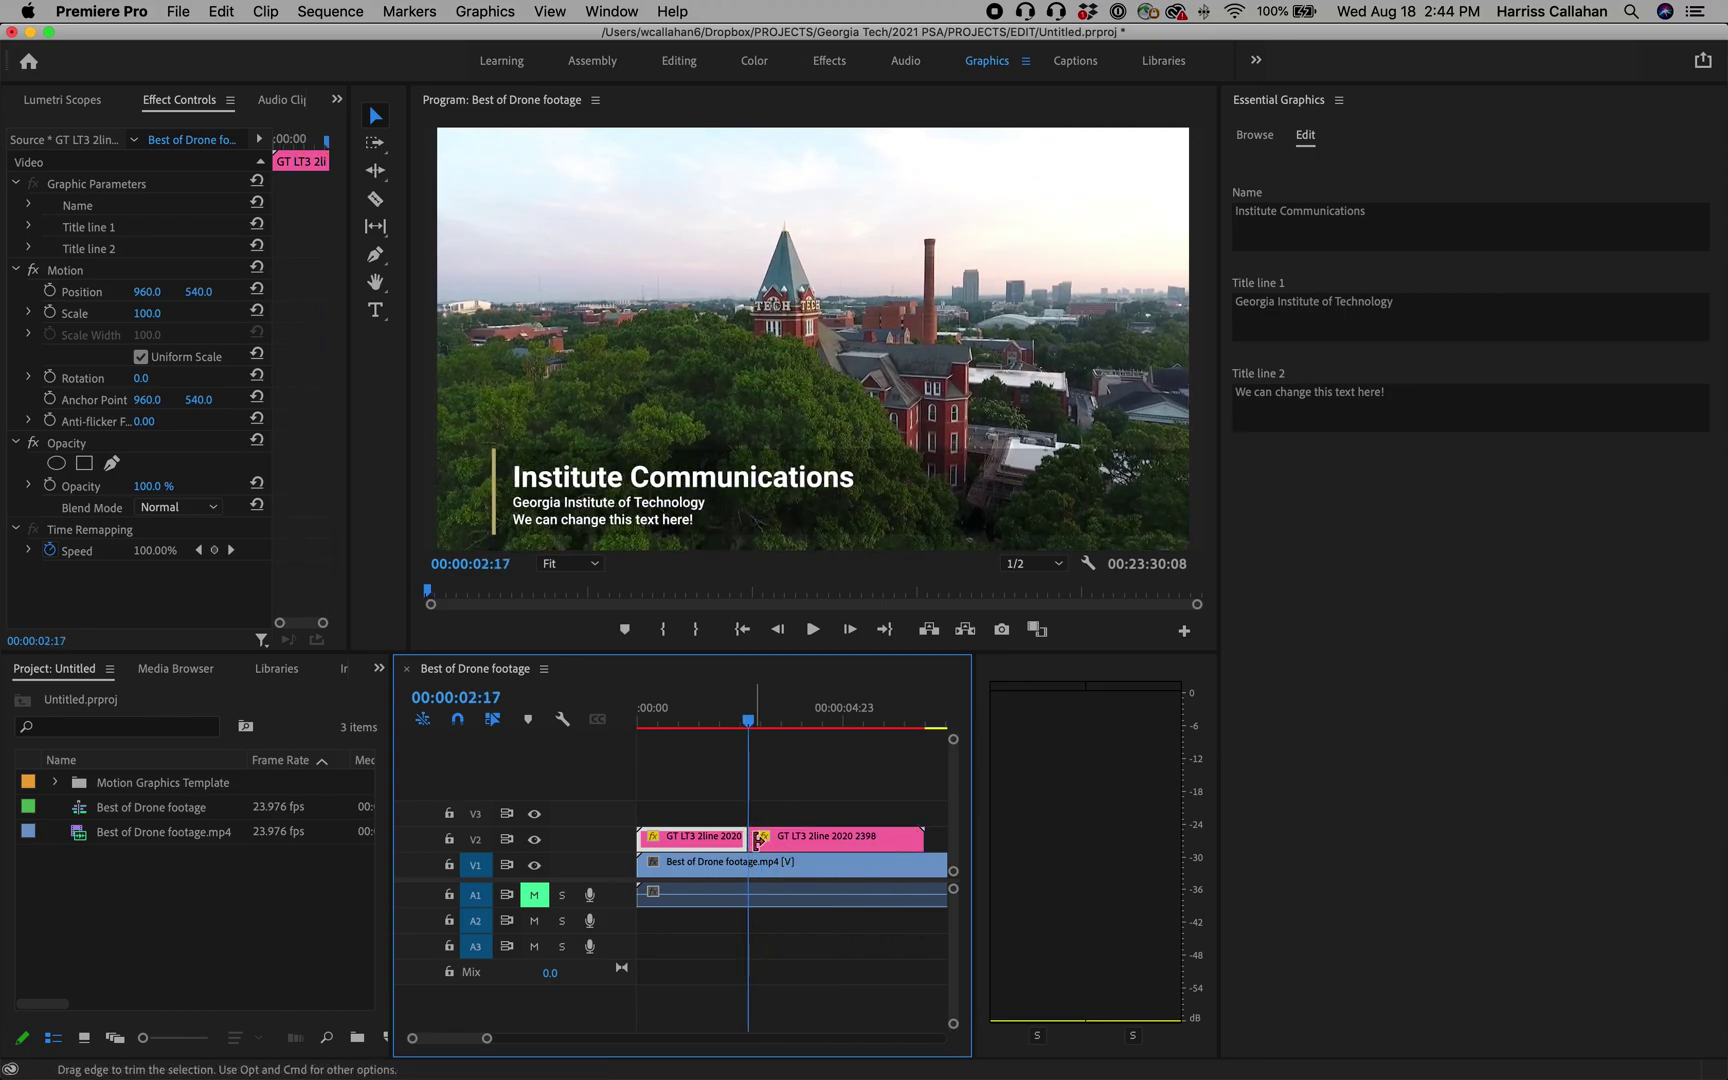
left_click_drag(752, 838, 838, 845)
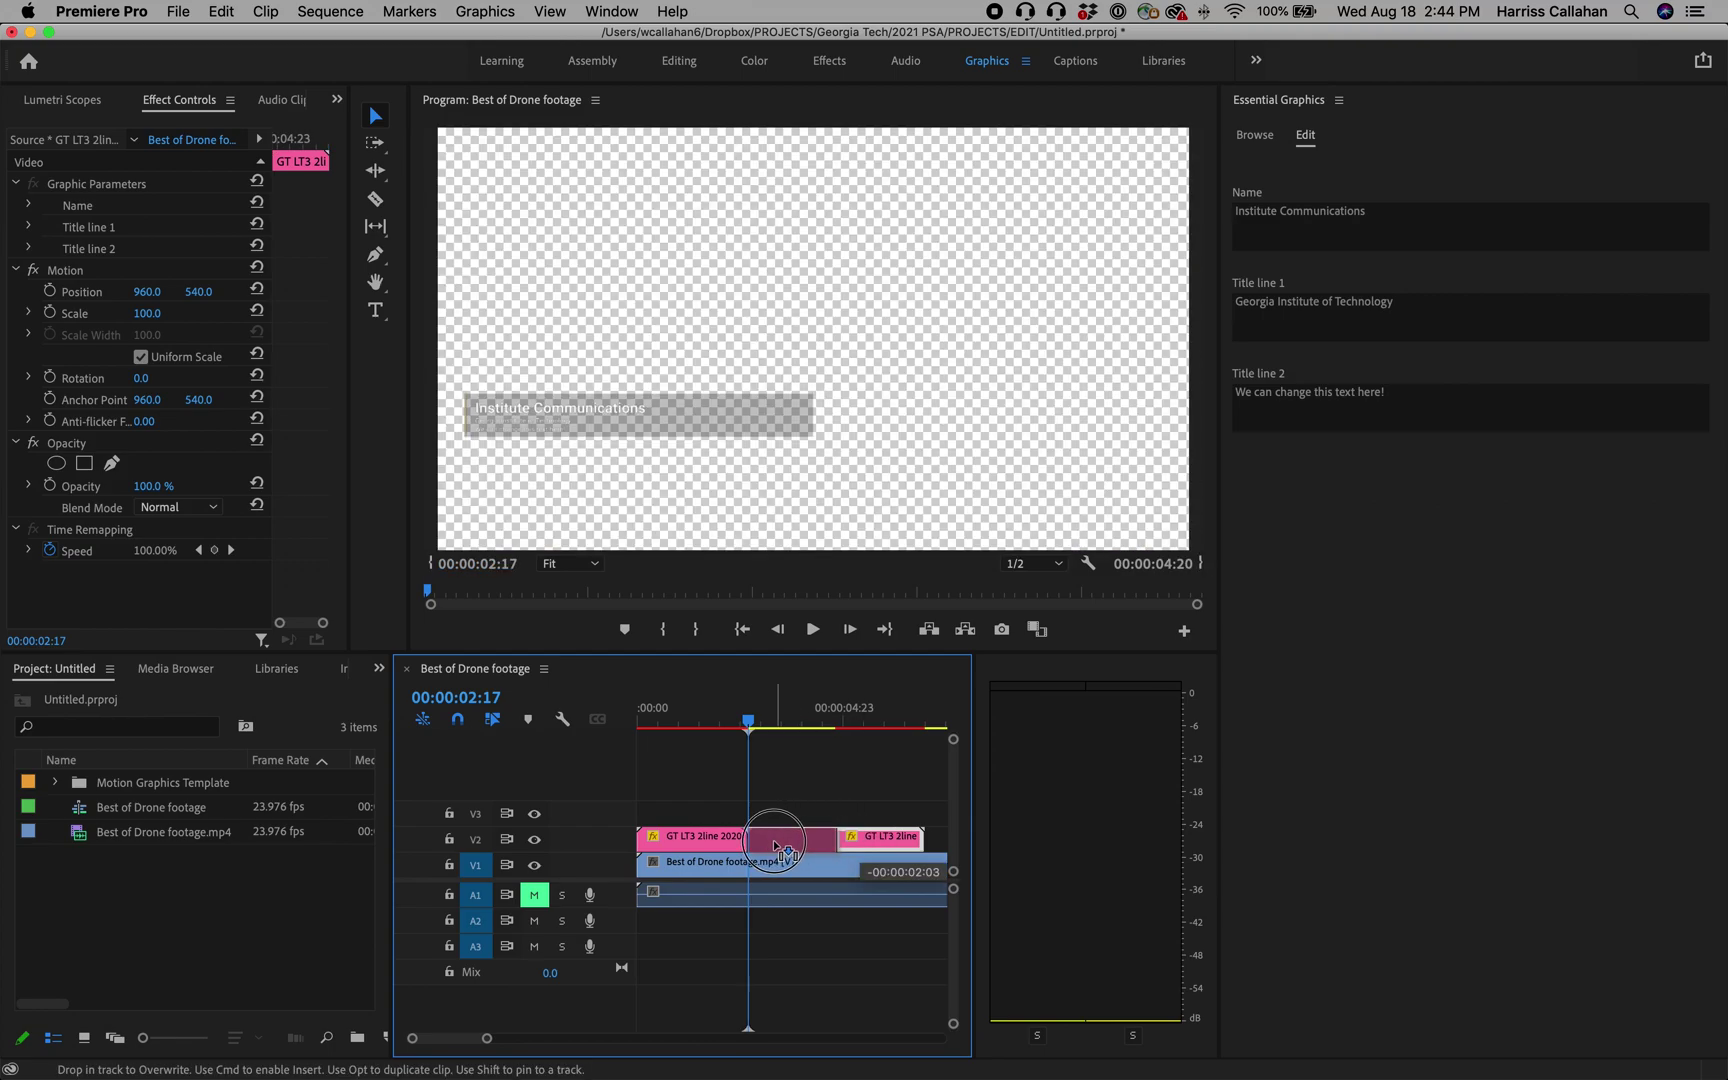
Play back the trimmed lower third, then pan the timeline toward later footage with the Hand tool.
left_click(712, 712)
key("space")
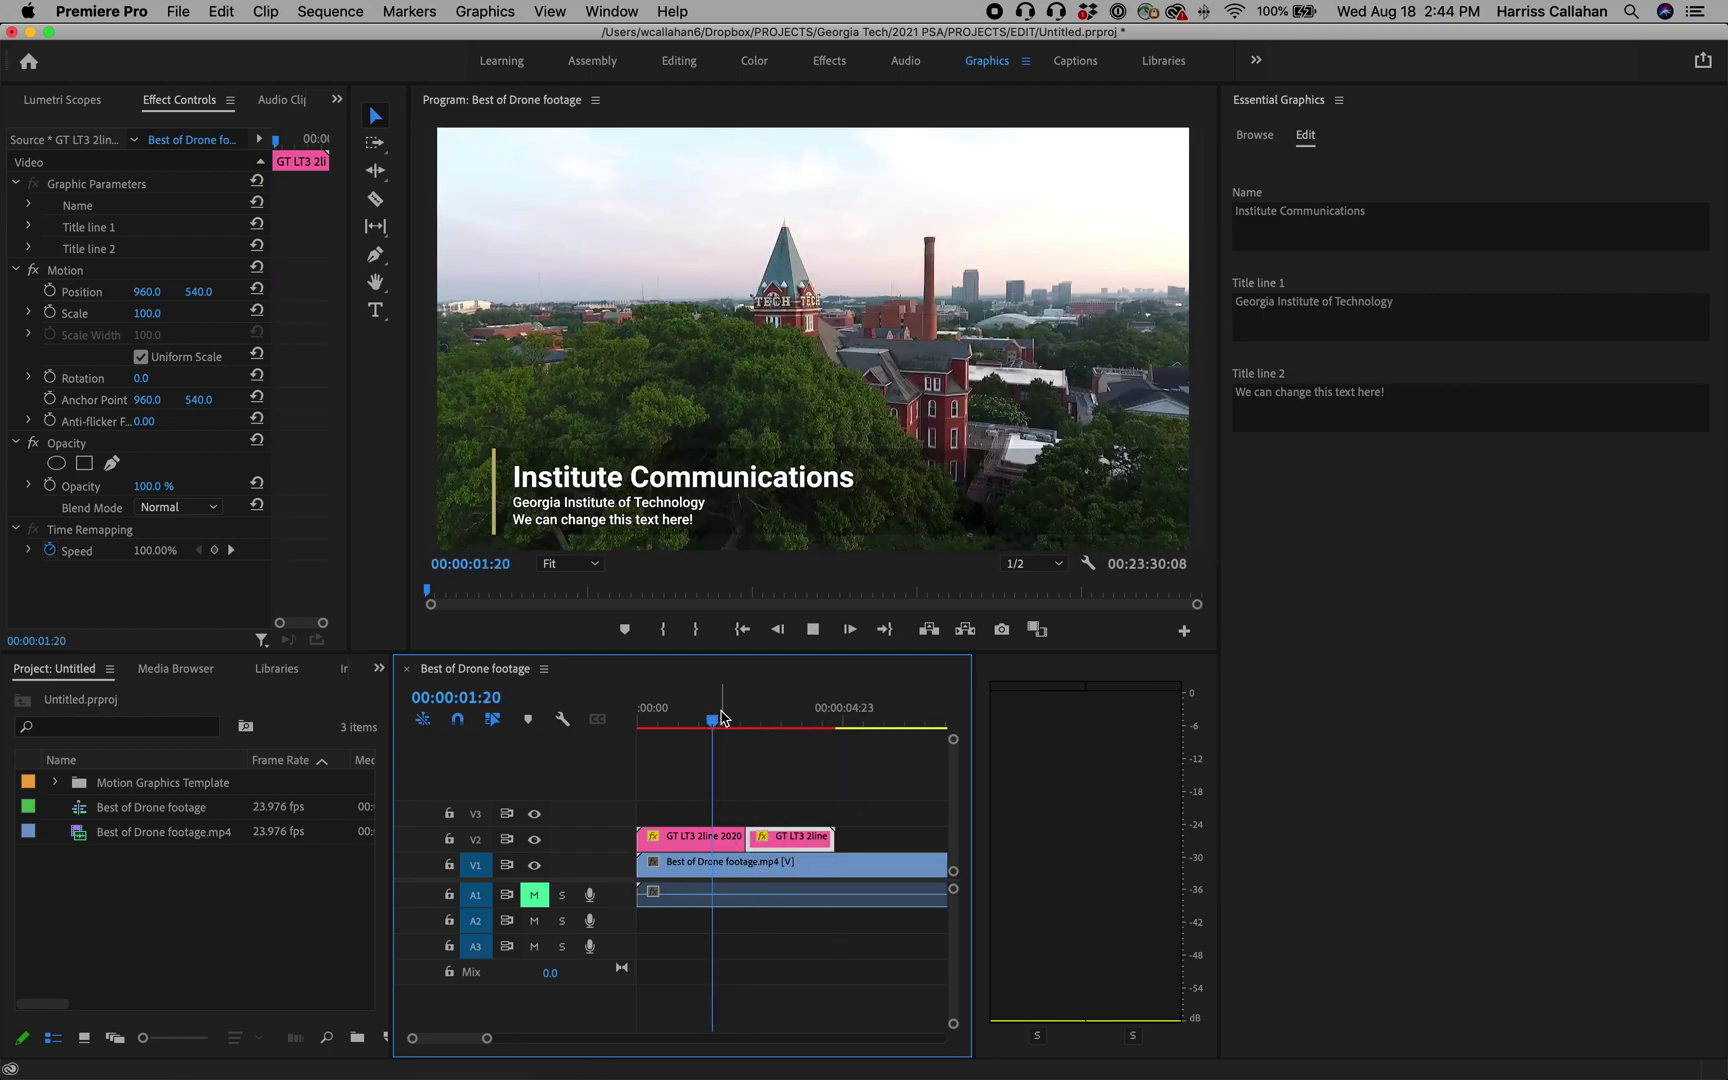
left_click_drag(727, 718, 772, 726)
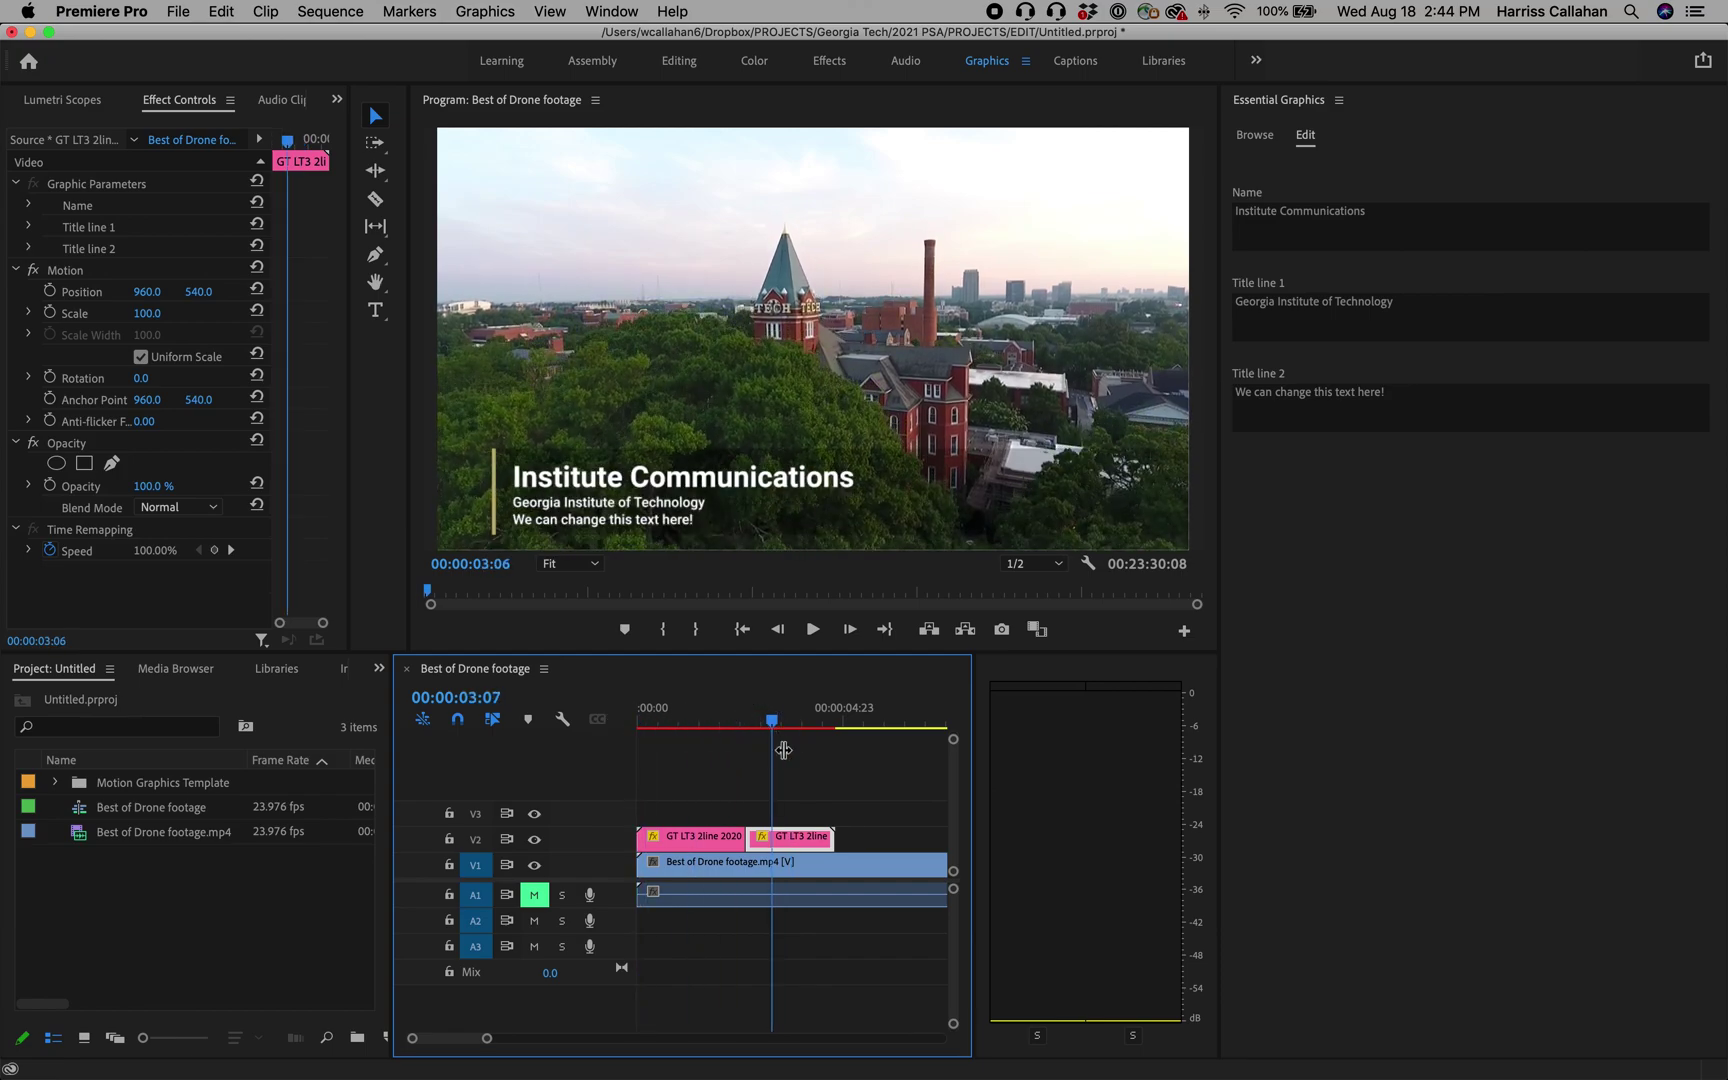
key("h")
left_click_drag(864, 779, 683, 783)
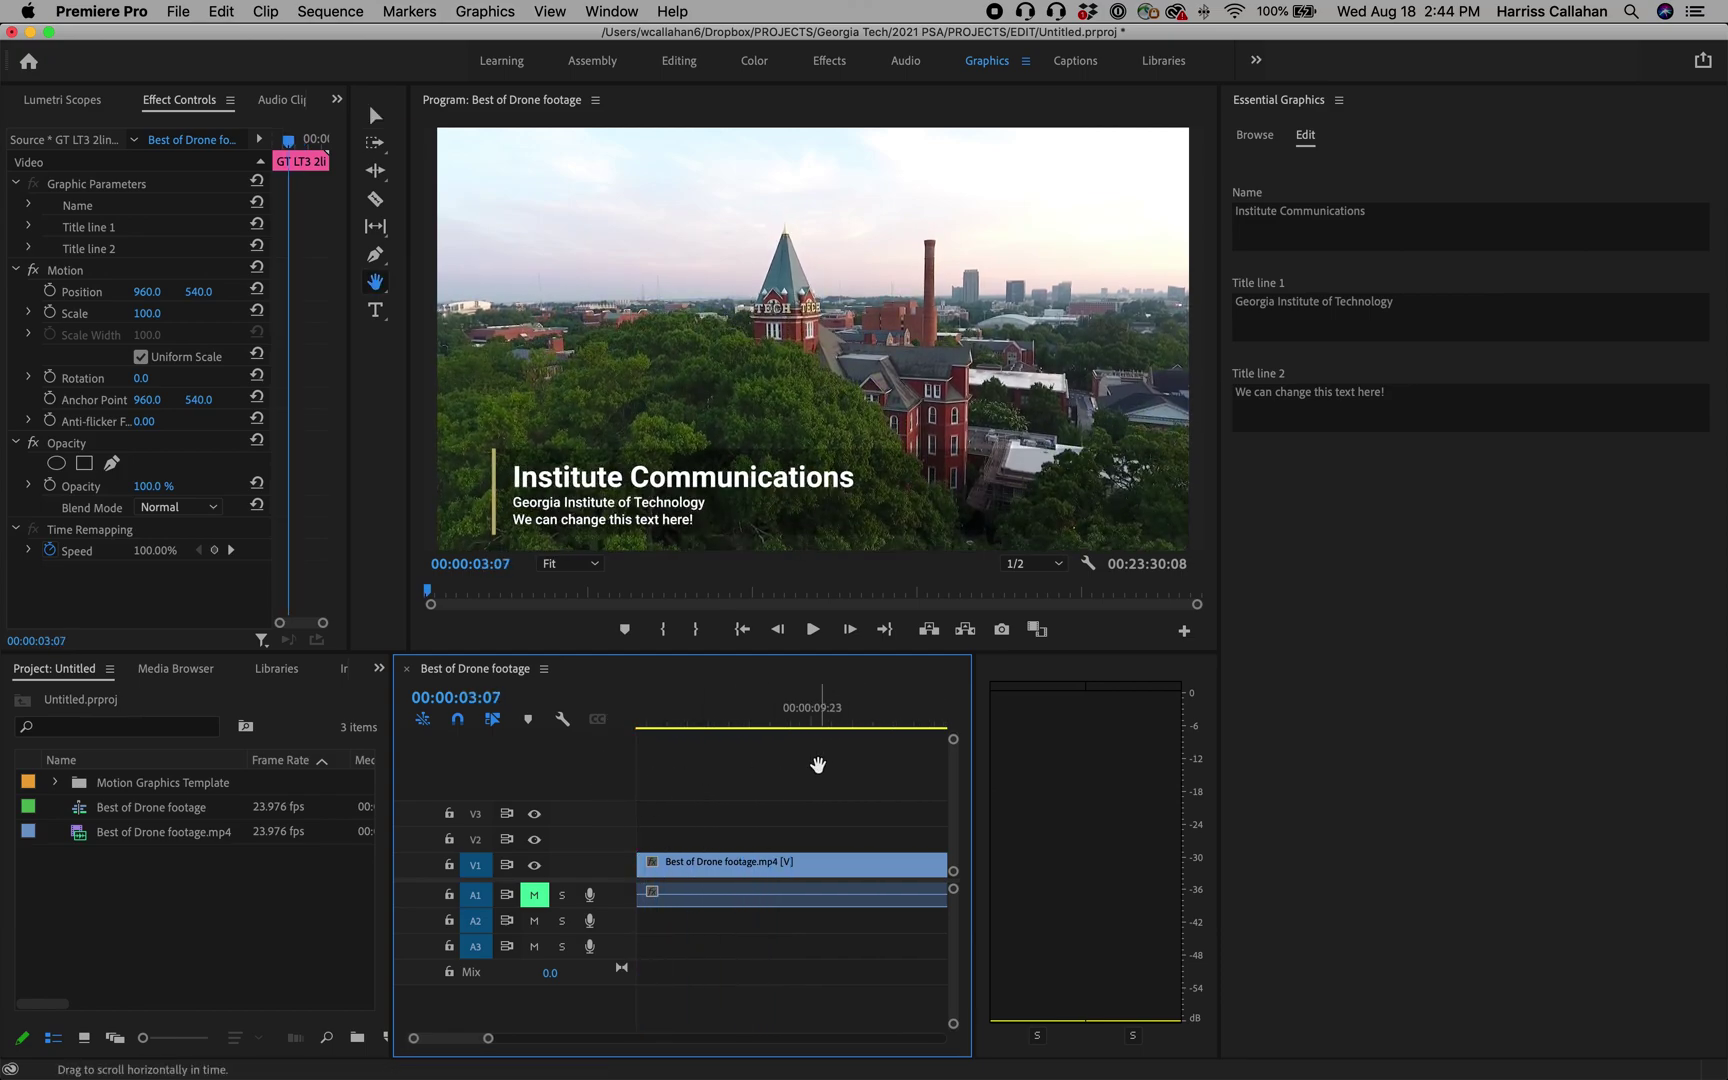
Drop another GT LT3 2line 2020 2398 template from Browse onto V2 at 00:00:12:18.
left_click_drag(817, 765, 768, 720)
key("v")
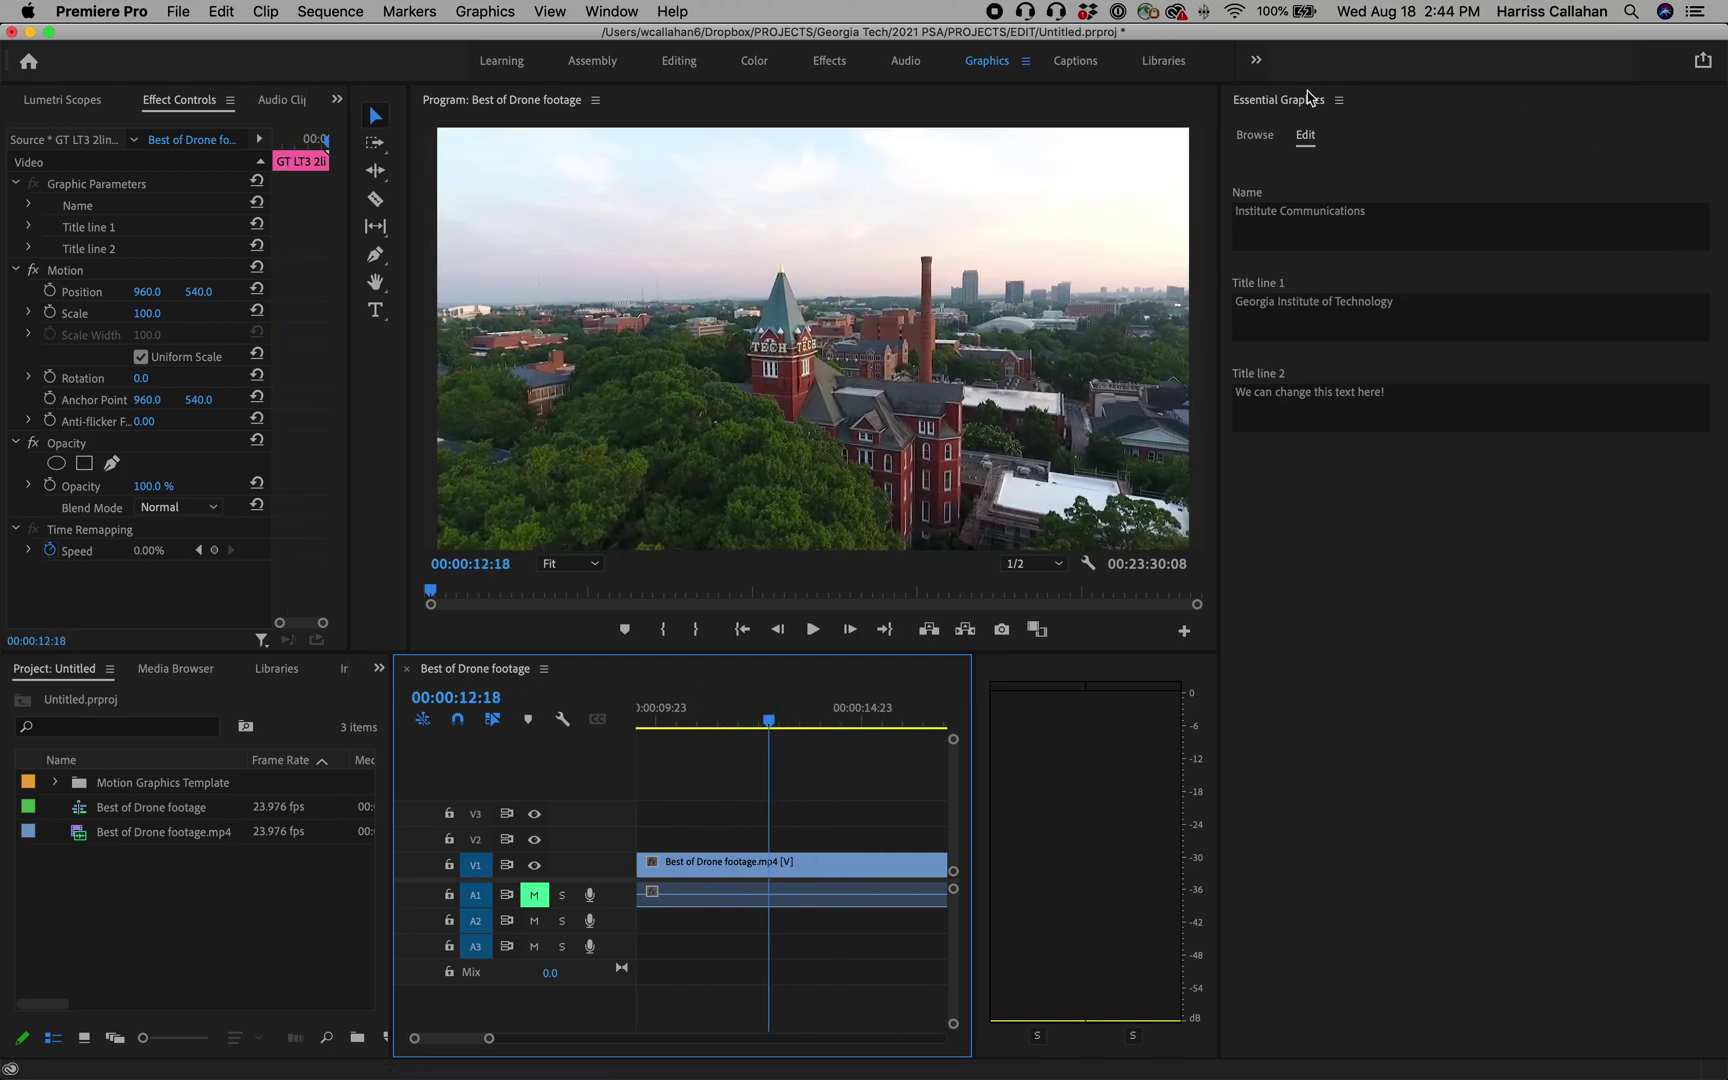
left_click(1243, 143)
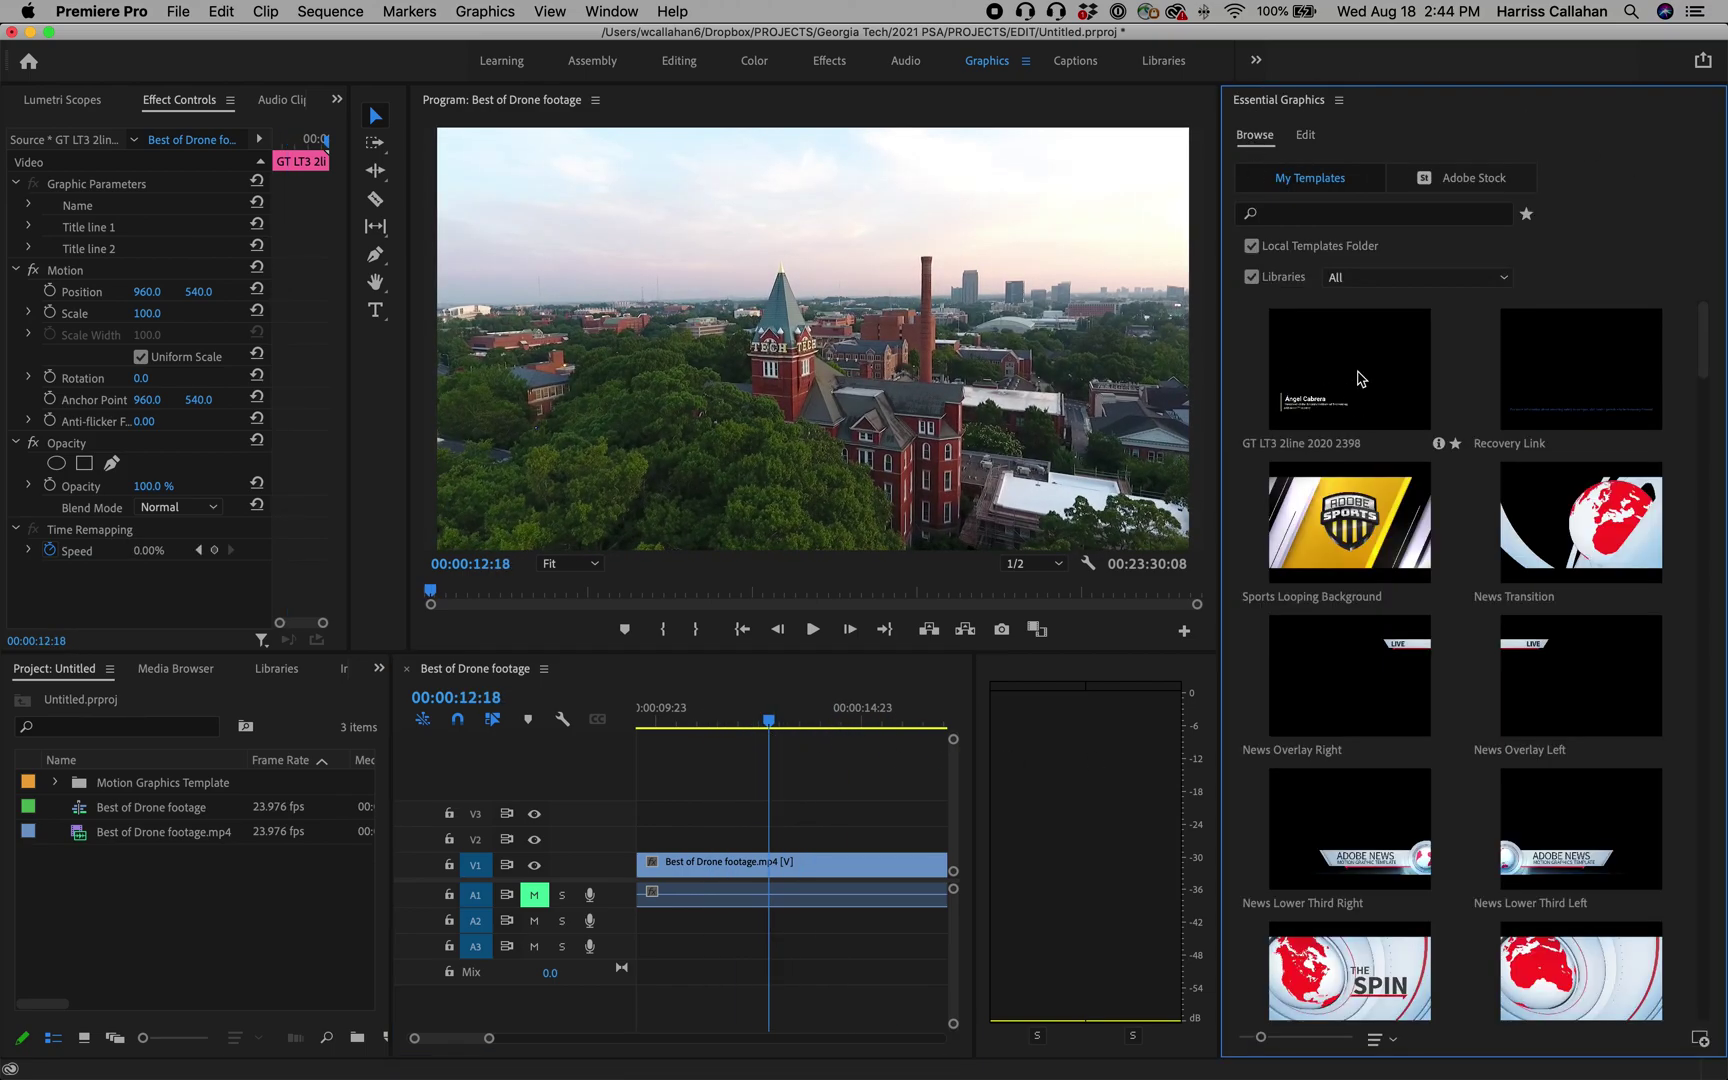
left_click_drag(1358, 378, 772, 842)
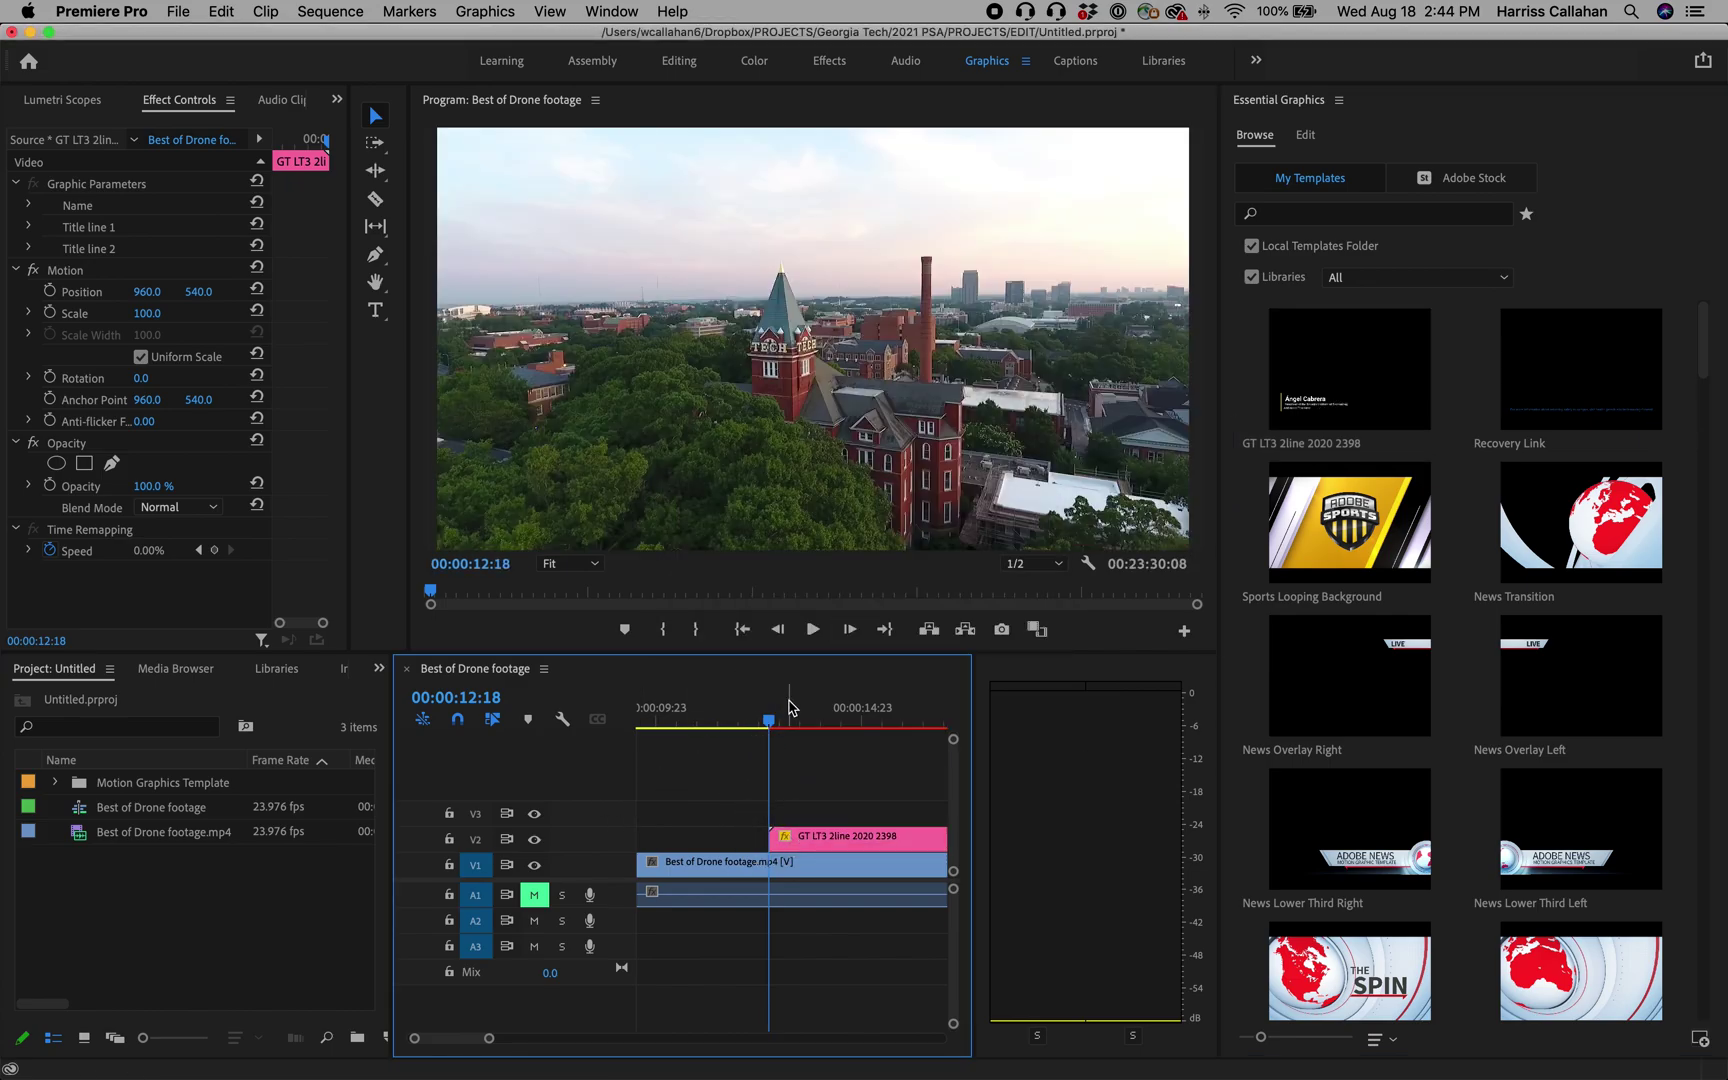
left_click_drag(778, 716, 859, 722)
Set the second lower third's name to 'Adjust Text' and title line 1 to 'However you want'.
left_click(852, 840)
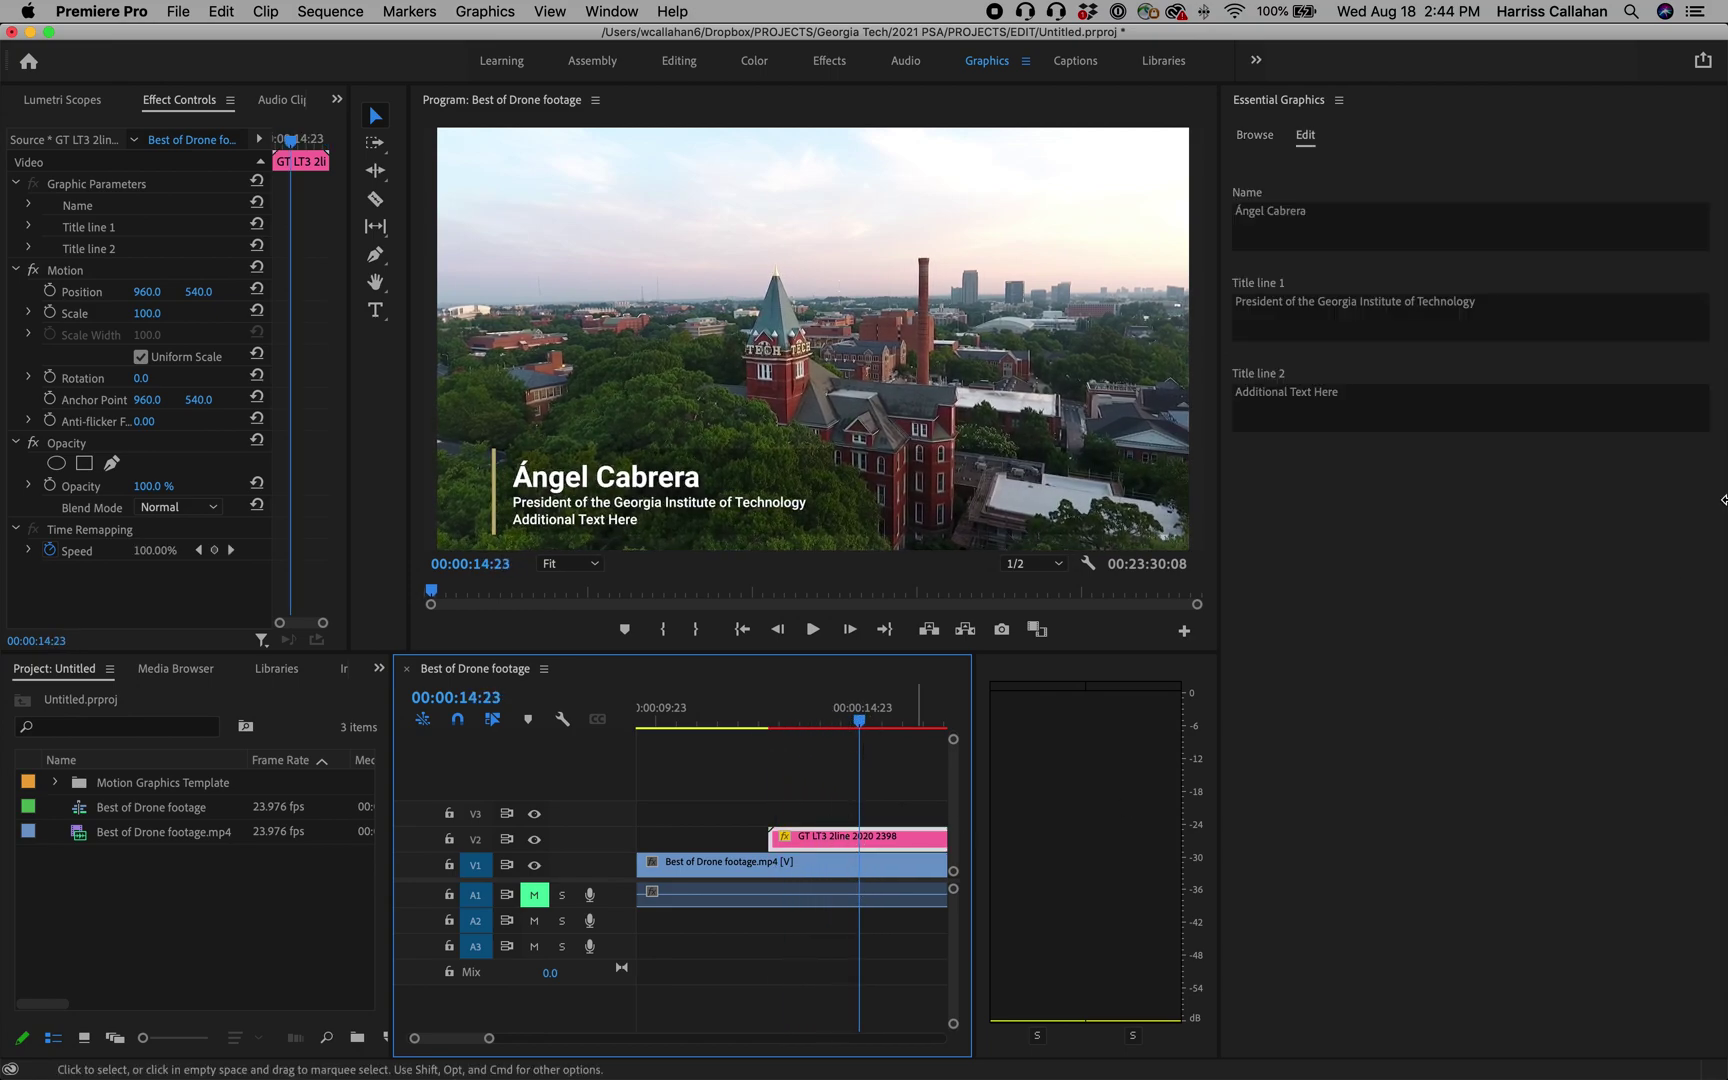
left_click(1386, 218)
type("Adjust")
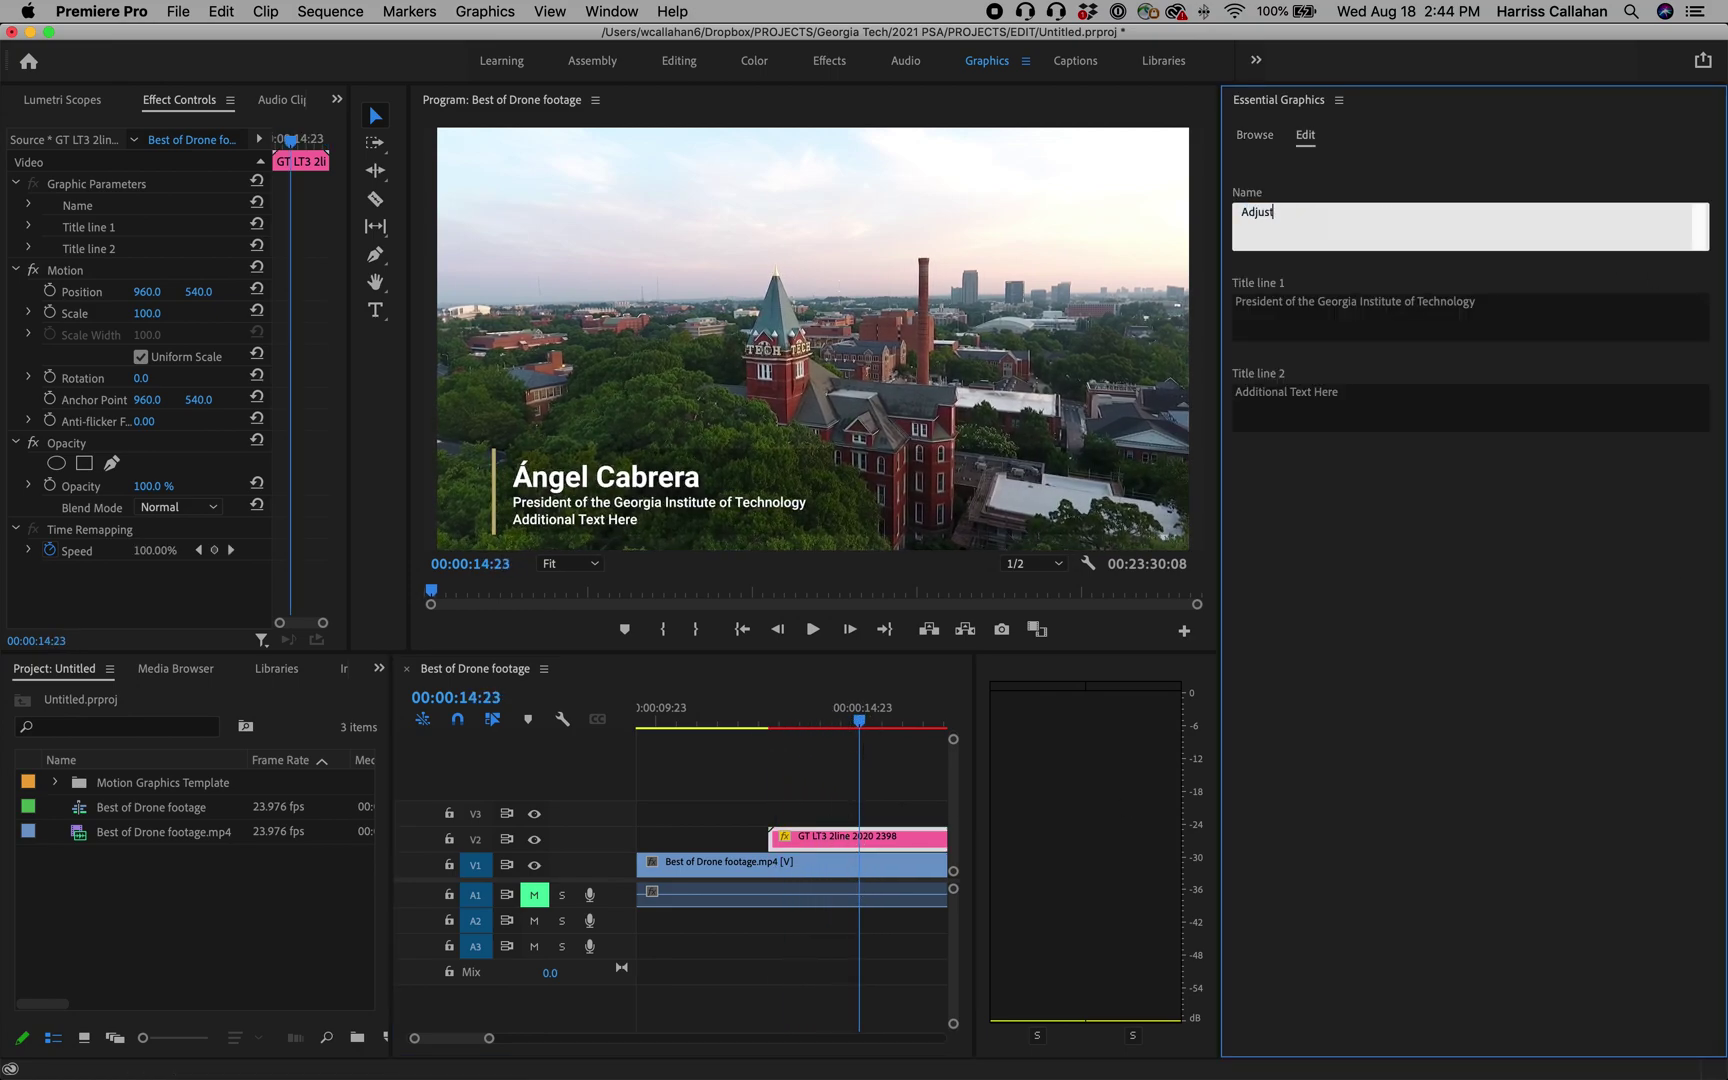
key("super+a")
type("Adj")
key("Tab")
type("Ho")
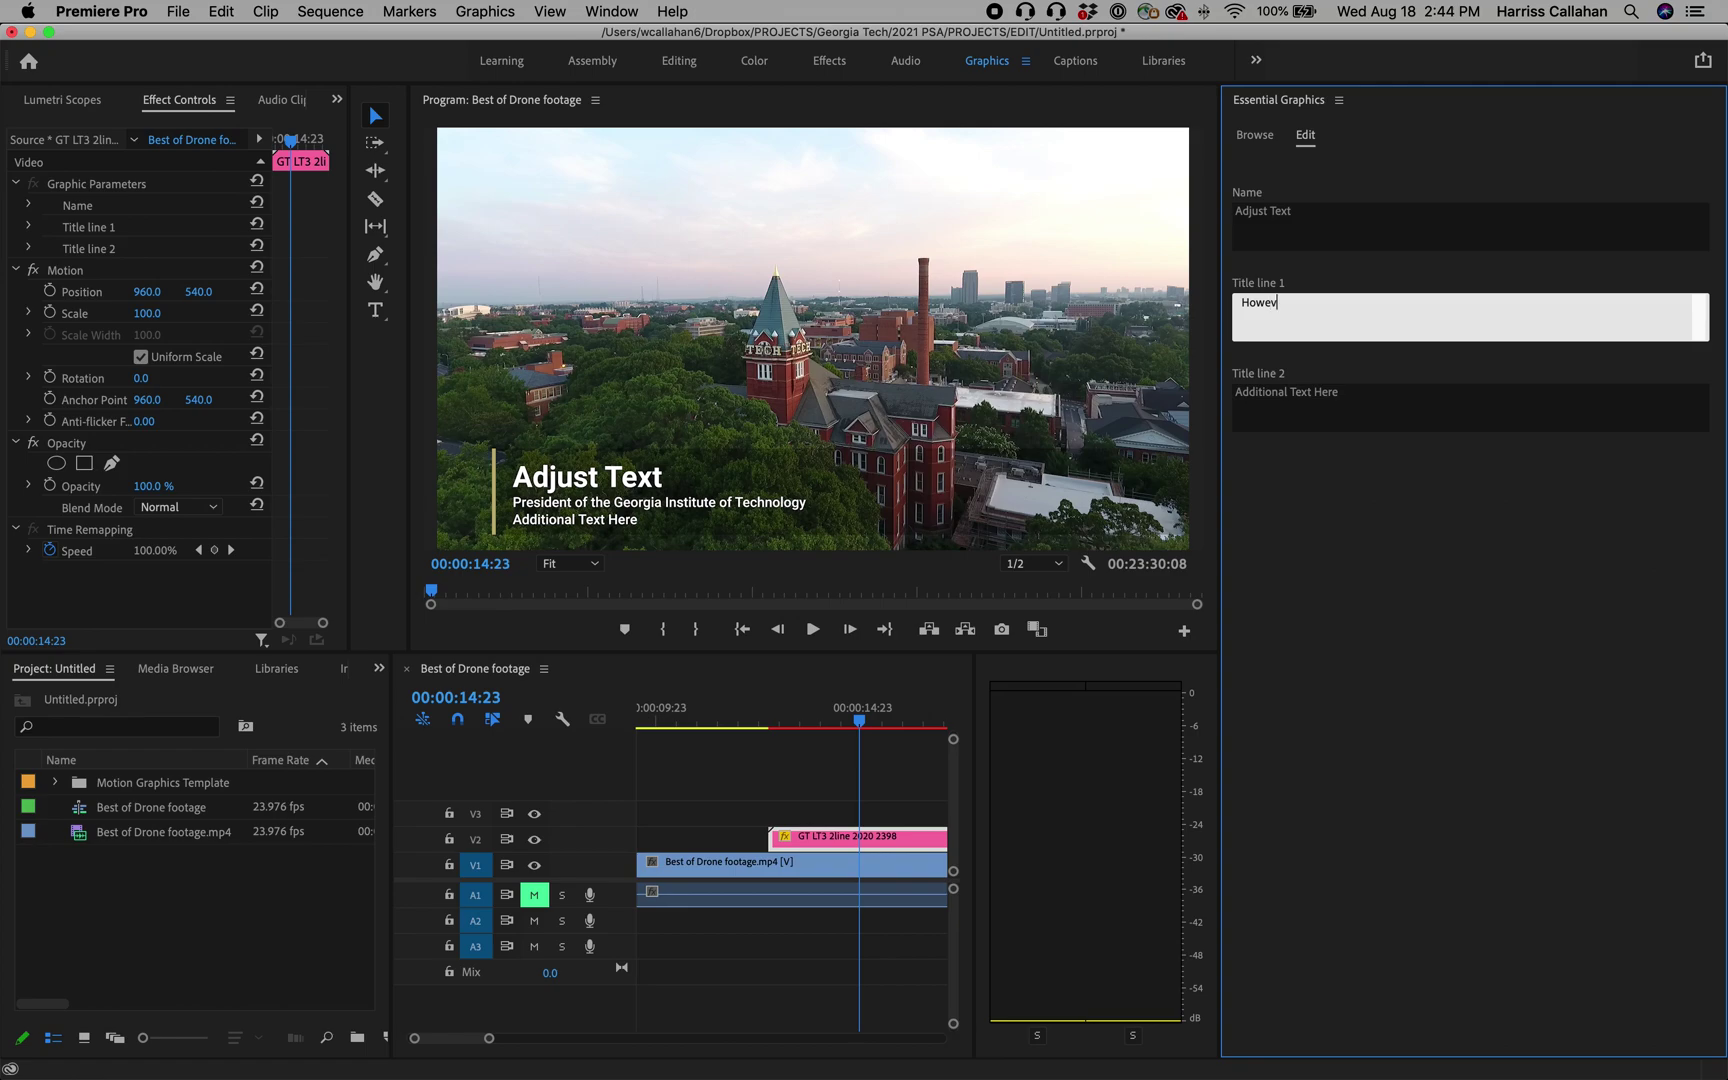
left_click(1430, 428)
Scrub the second lower third to 14:19 and zoom the timeline out to show both.
left_click(740, 764)
left_click_drag(783, 707, 857, 752)
left_click(1510, 578)
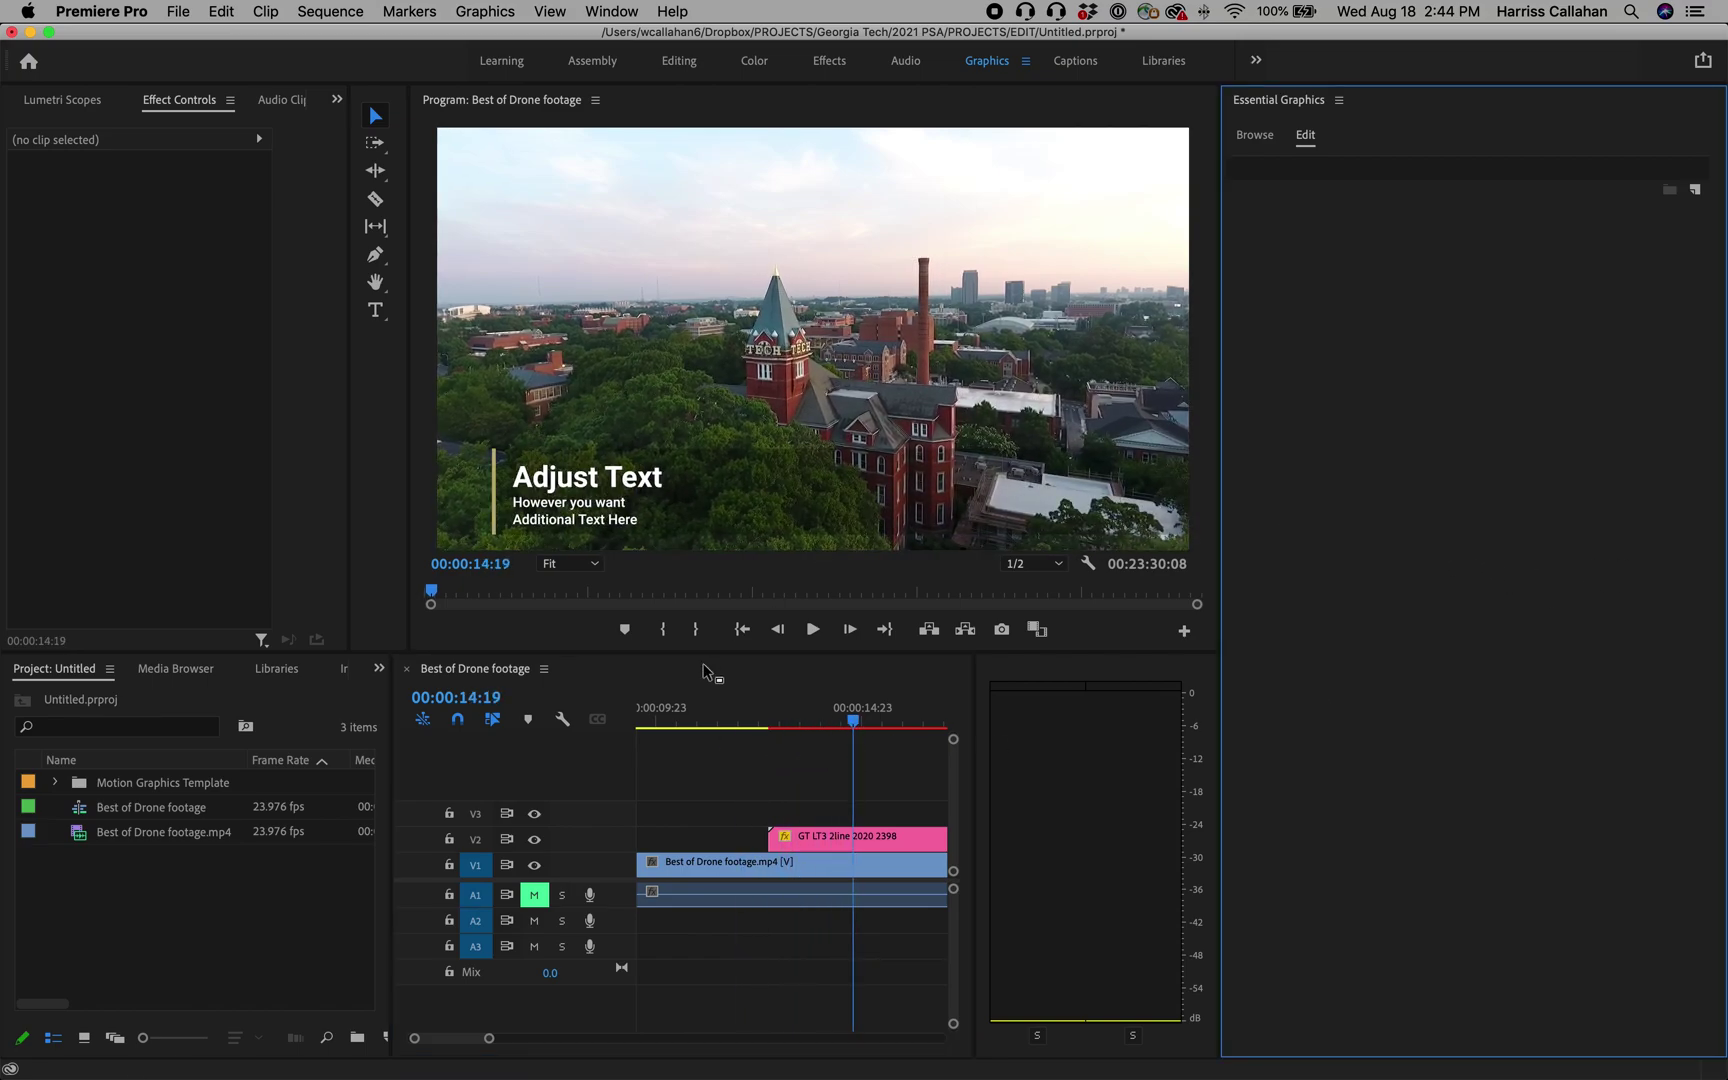
left_click(720, 776)
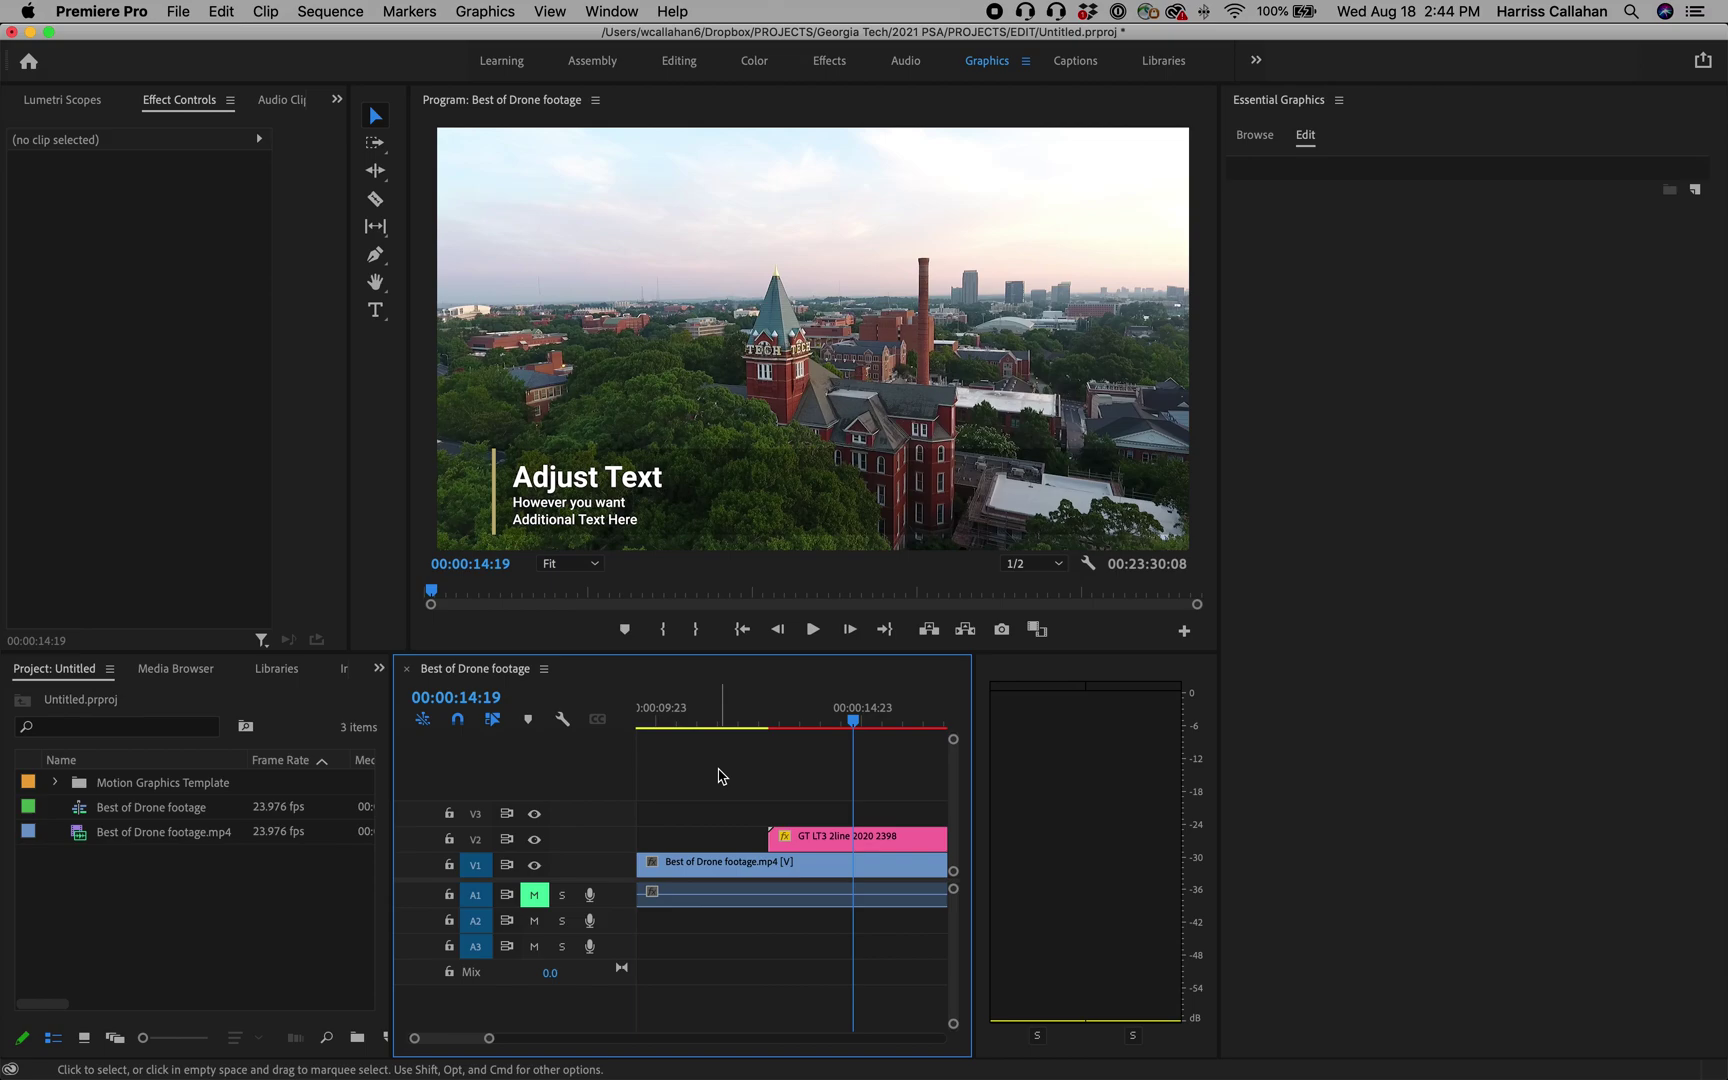
key("minus")
key("minus")
key("minus")
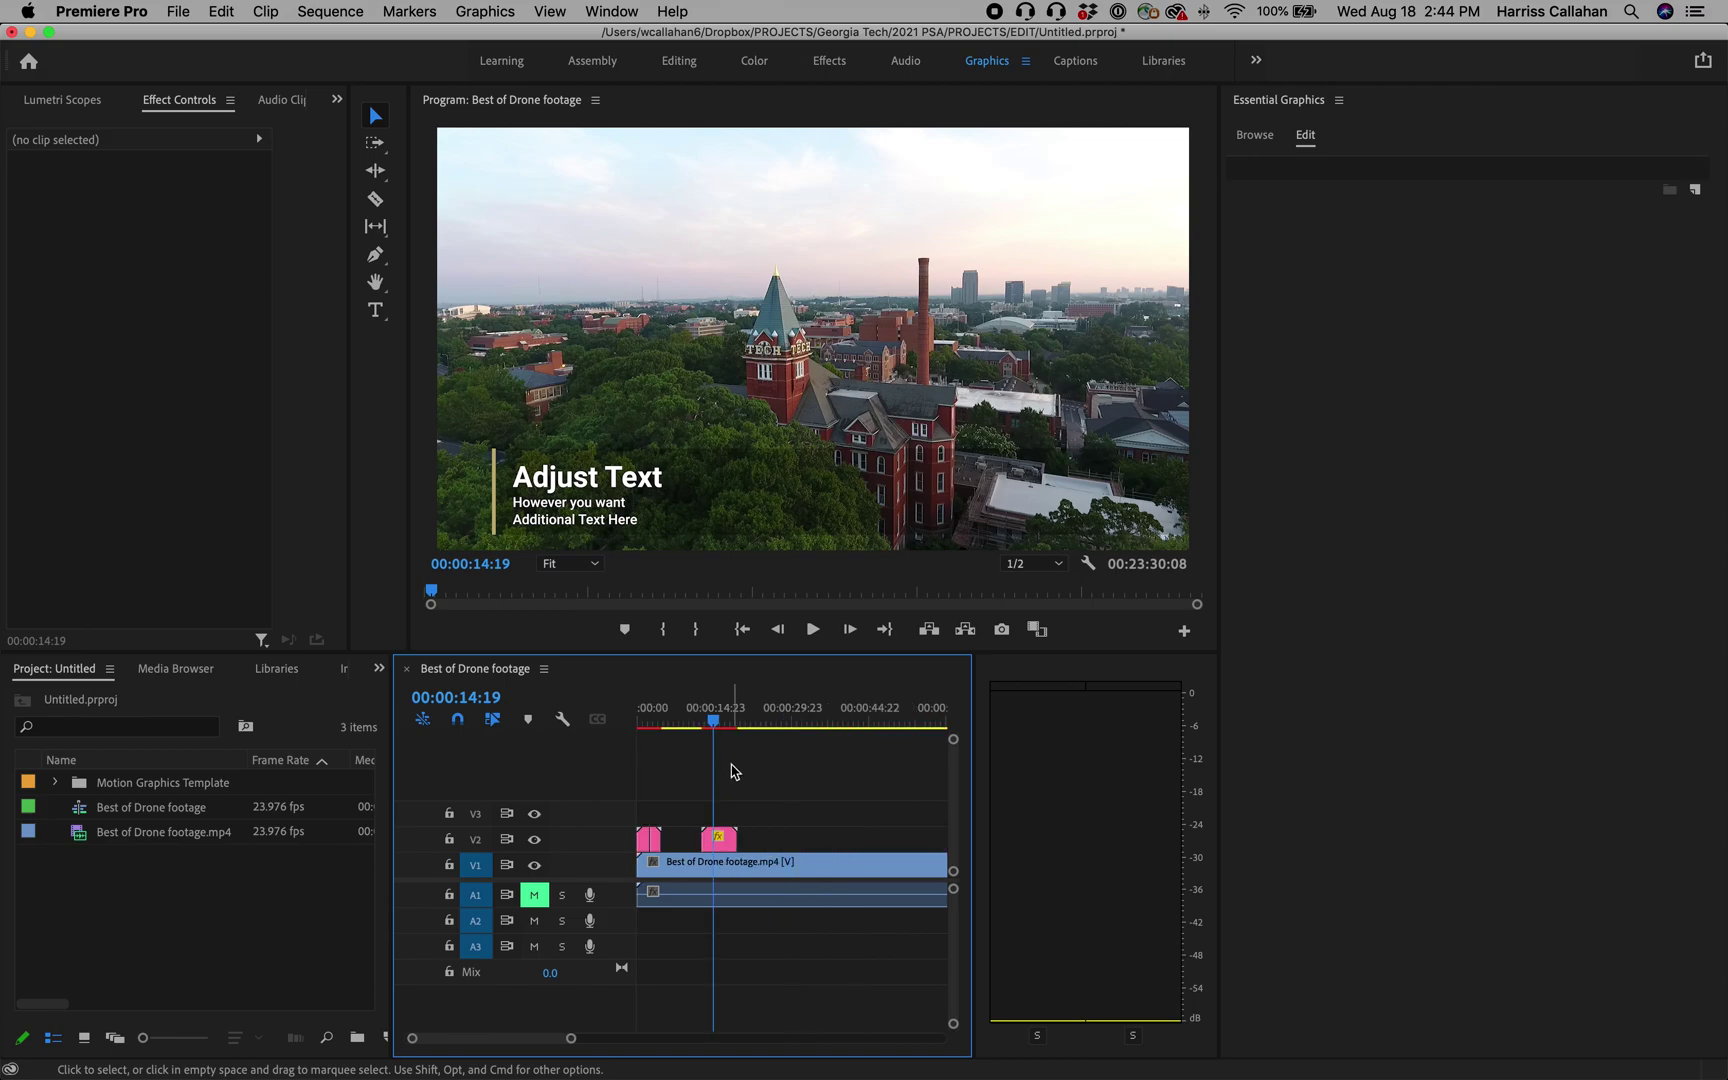